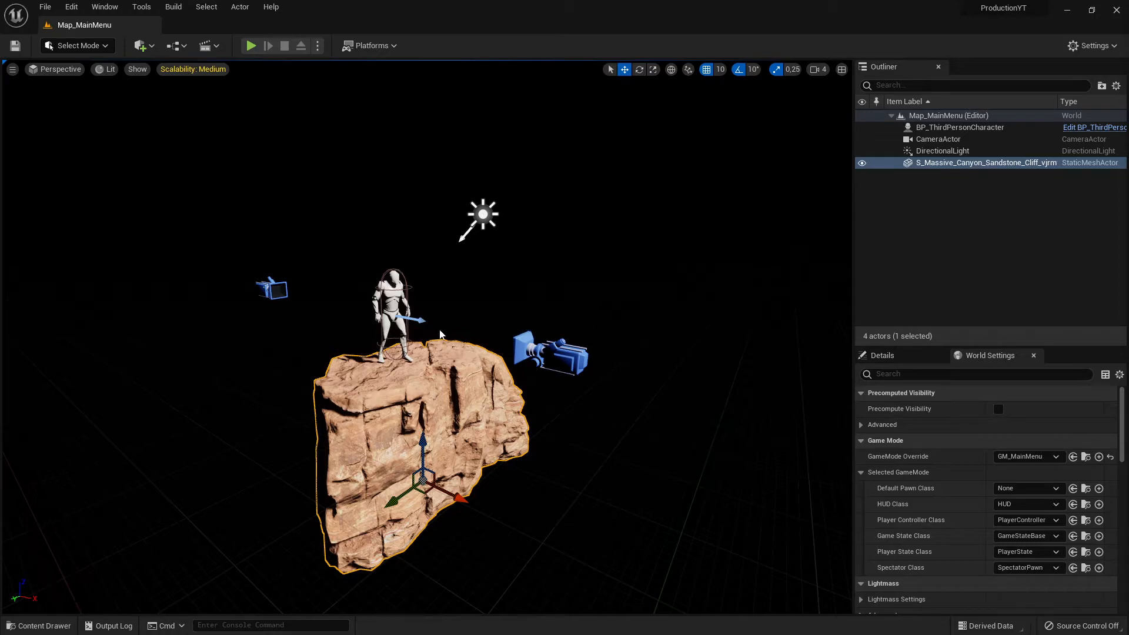
{"action": "right_click_drag", "start_coordinate": [441, 332], "coordinate": [397, 416]}
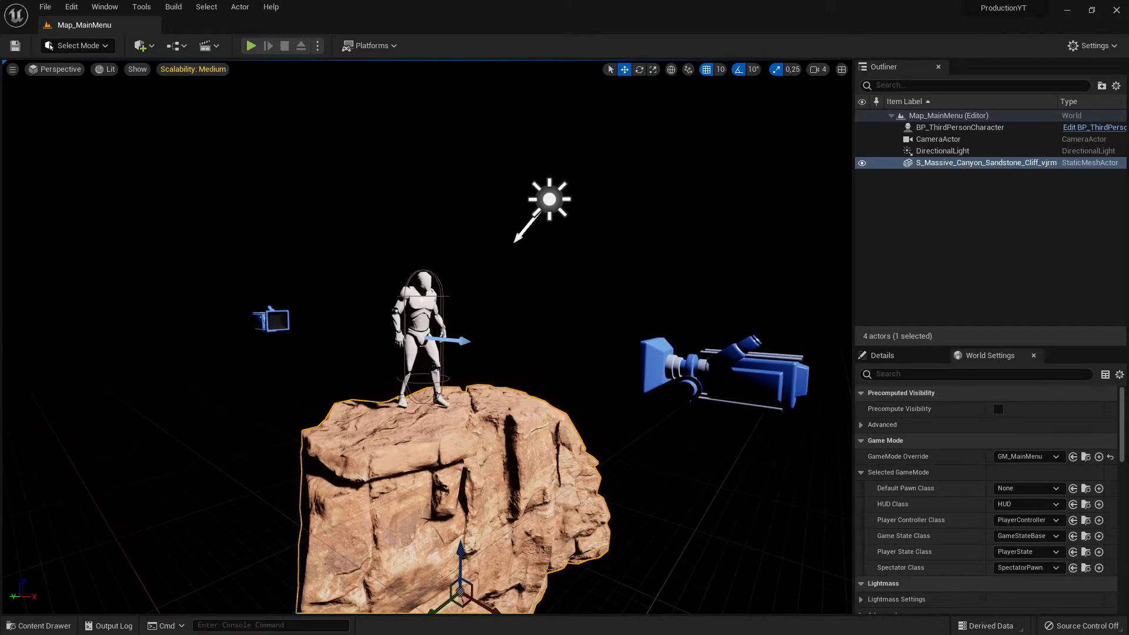
{"action": "mouse_move", "coordinate": [546, 398]}
{"action": "right_mouse_down"}
{"action": "mouse_move", "coordinate": [611, 398]}
{"action": "mouse_move", "coordinate": [547, 398]}
{"action": "mouse_move", "coordinate": [573, 399]}
{"action": "mouse_move", "coordinate": [518, 347]}
{"action": "mouse_move", "coordinate": [541, 382]}
{"action": "right_mouse_up"}
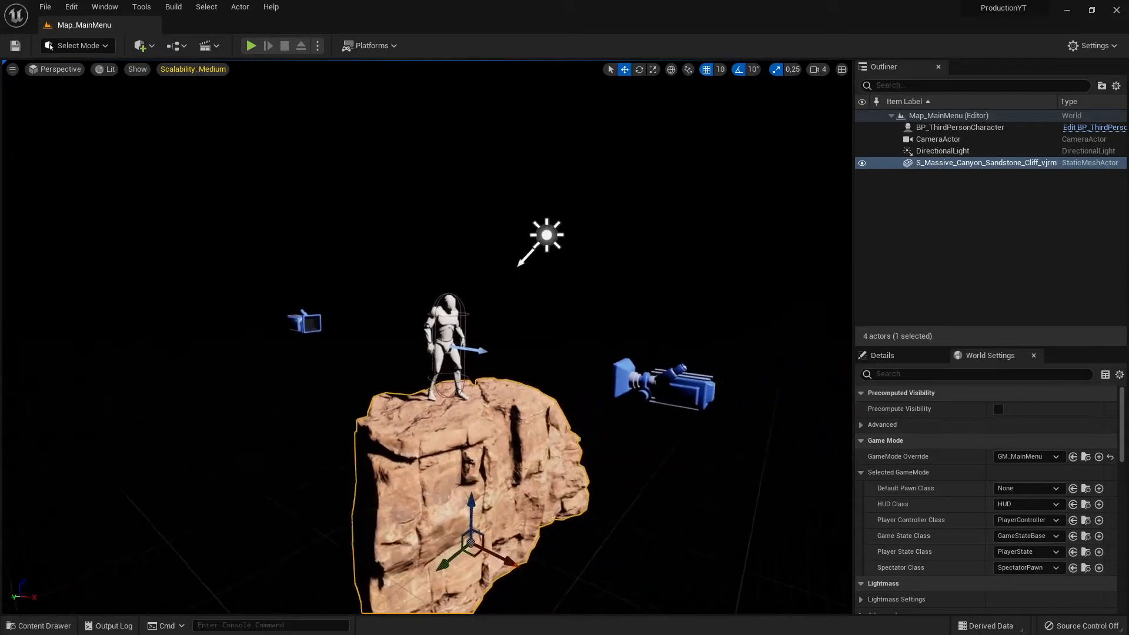
{"action": "right_click_drag", "start_coordinate": [482, 405], "coordinate": [489, 404]}
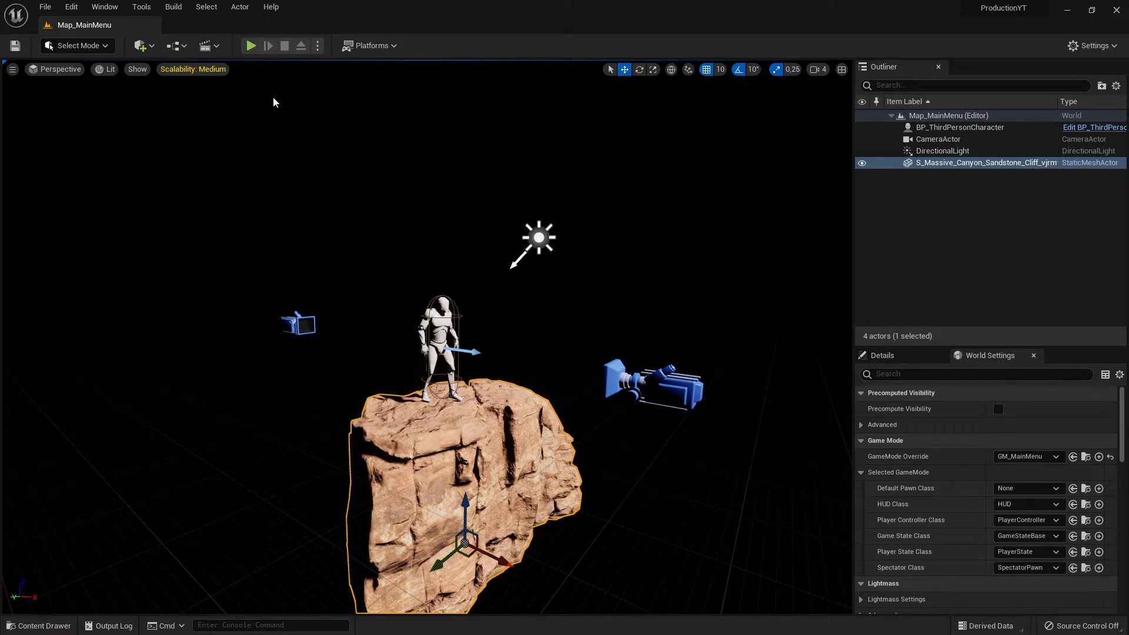
- Play-test the main menu level: start the game, run the character forward into the next level, and end the play session
{"action": "left_click", "coordinate": [250, 47]}
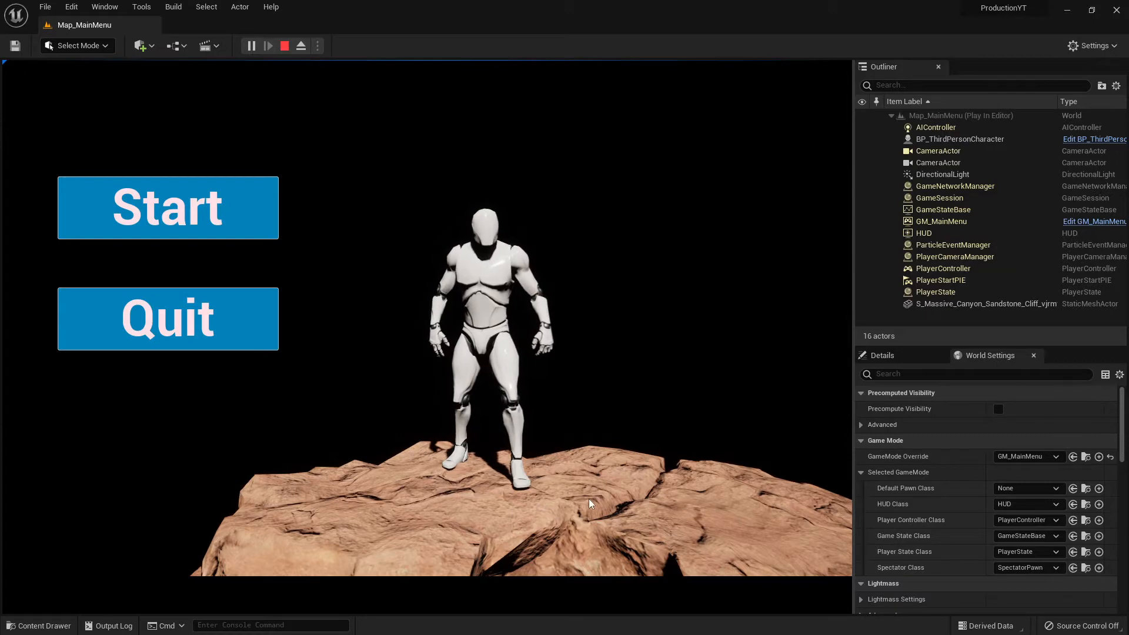
{"action": "left_click", "coordinate": [245, 216]}
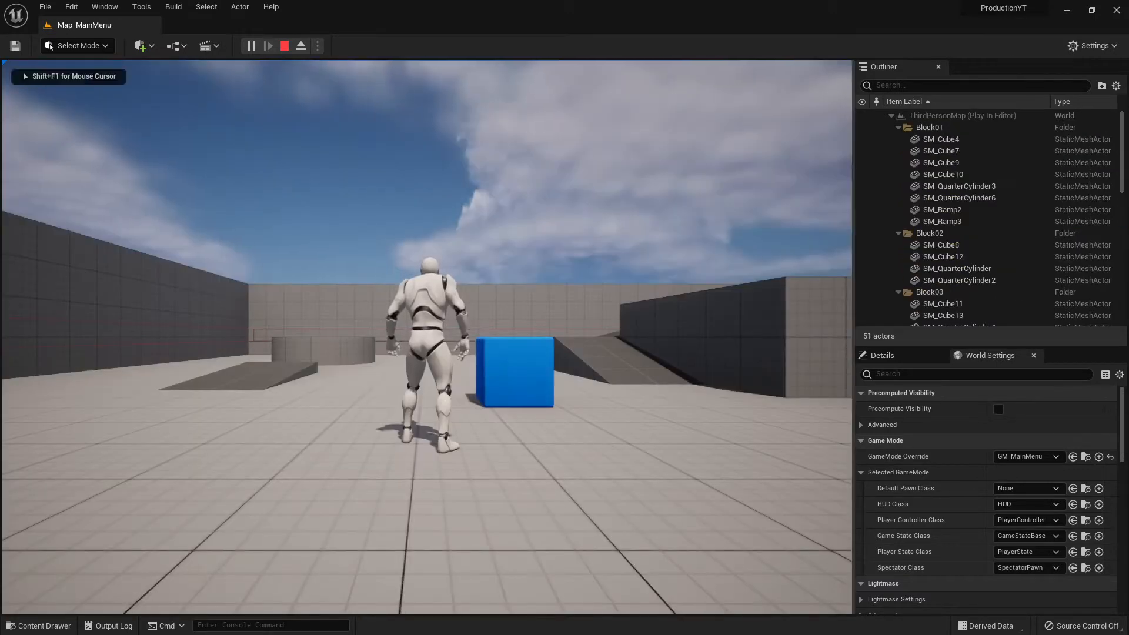
{"action": "key", "text": "w"}
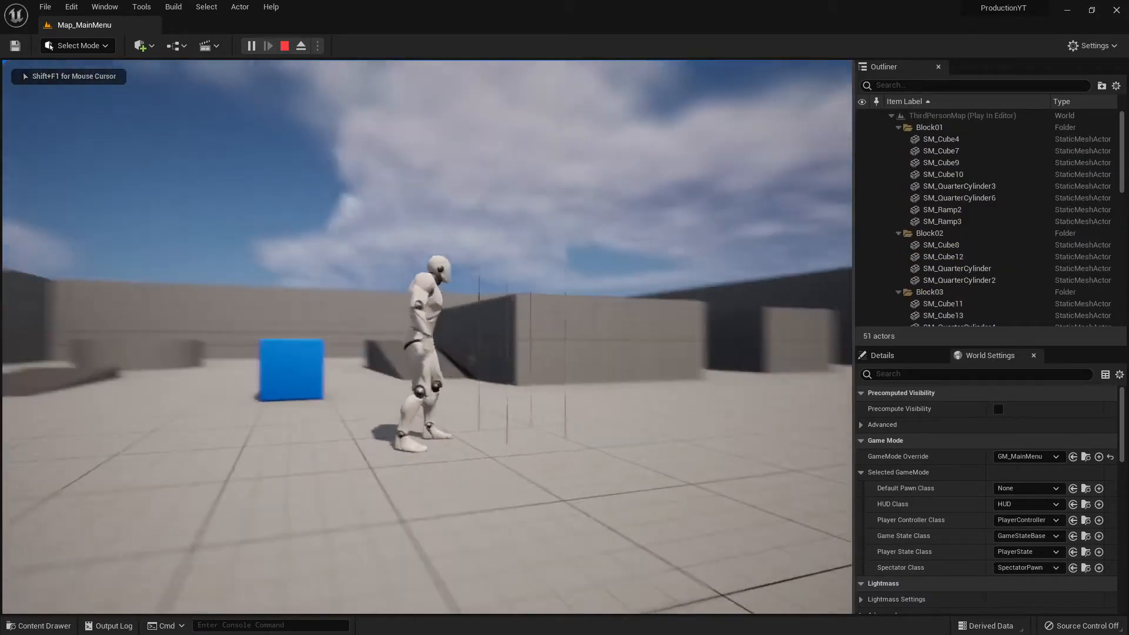
{"action": "key", "text": "w"}
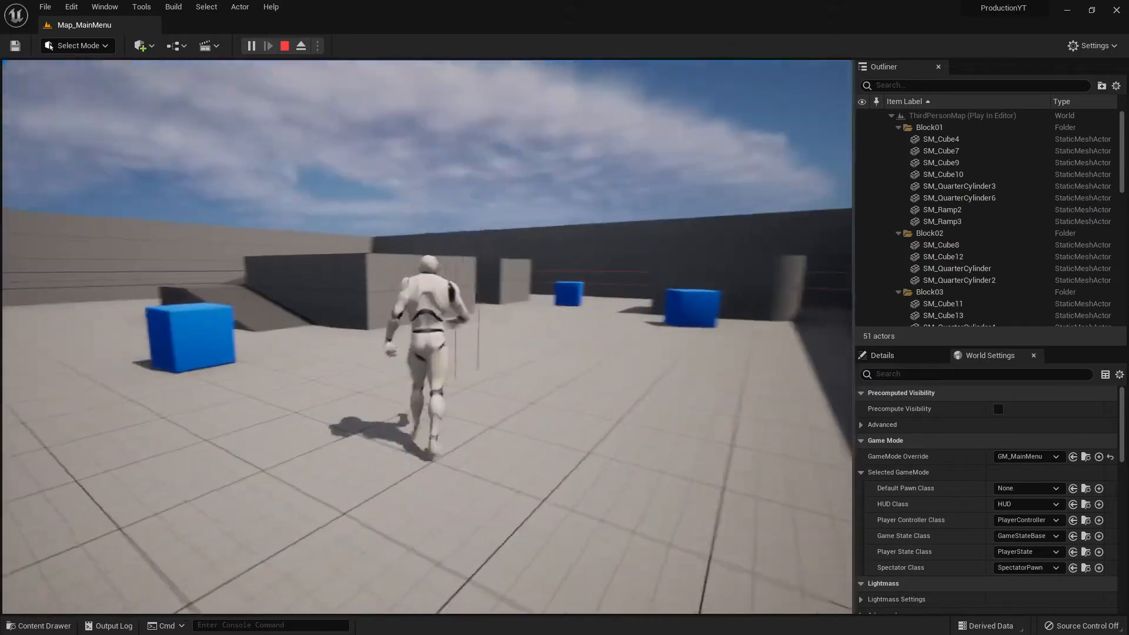
{"action": "key", "text": "w"}
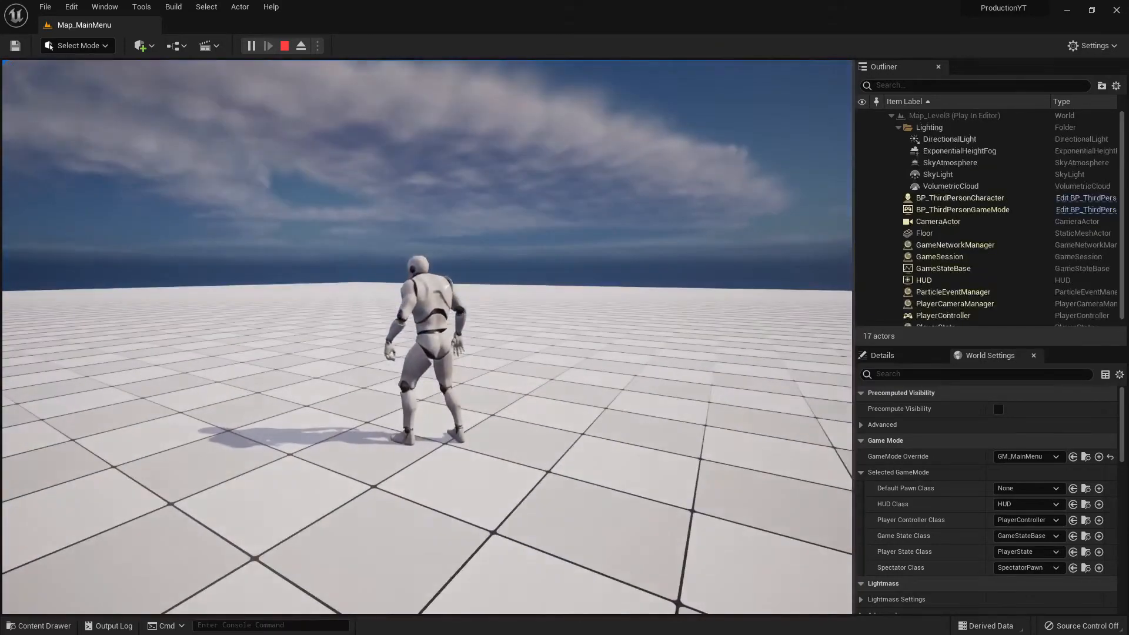
{"action": "key", "text": "Escape"}
{"action": "key", "text": "a"}
{"action": "right_click_drag", "start_coordinate": [718, 401], "coordinate": [753, 400]}
{"action": "key", "text": "d"}
{"action": "key", "text": "s"}
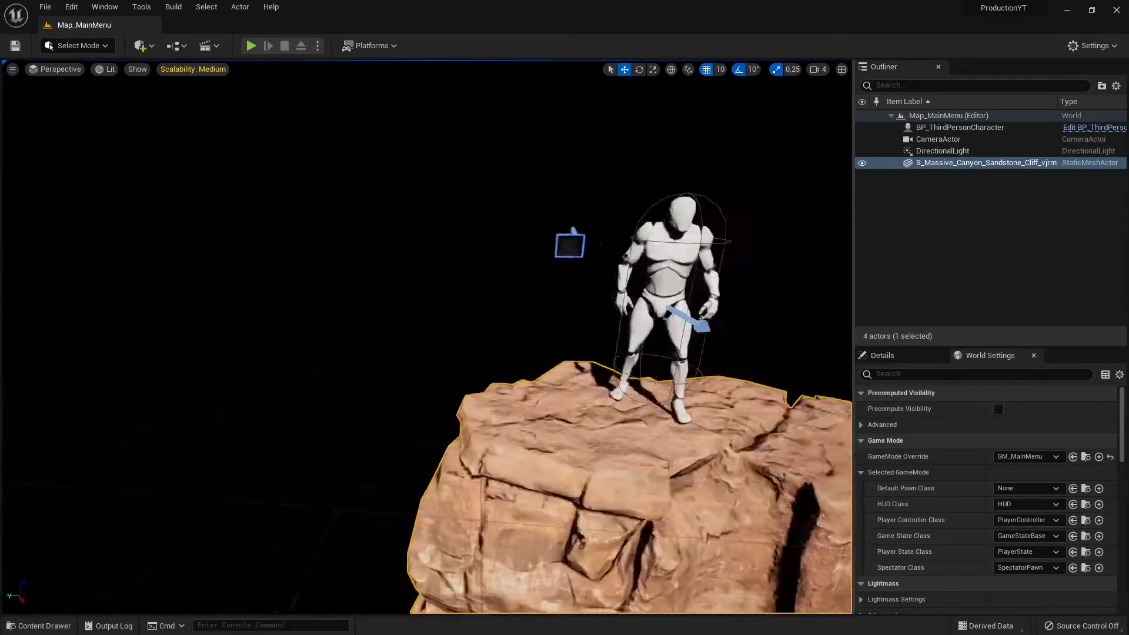
{"action": "key", "text": "d"}
{"action": "right_click_drag", "start_coordinate": [753, 400], "coordinate": [557, 365]}
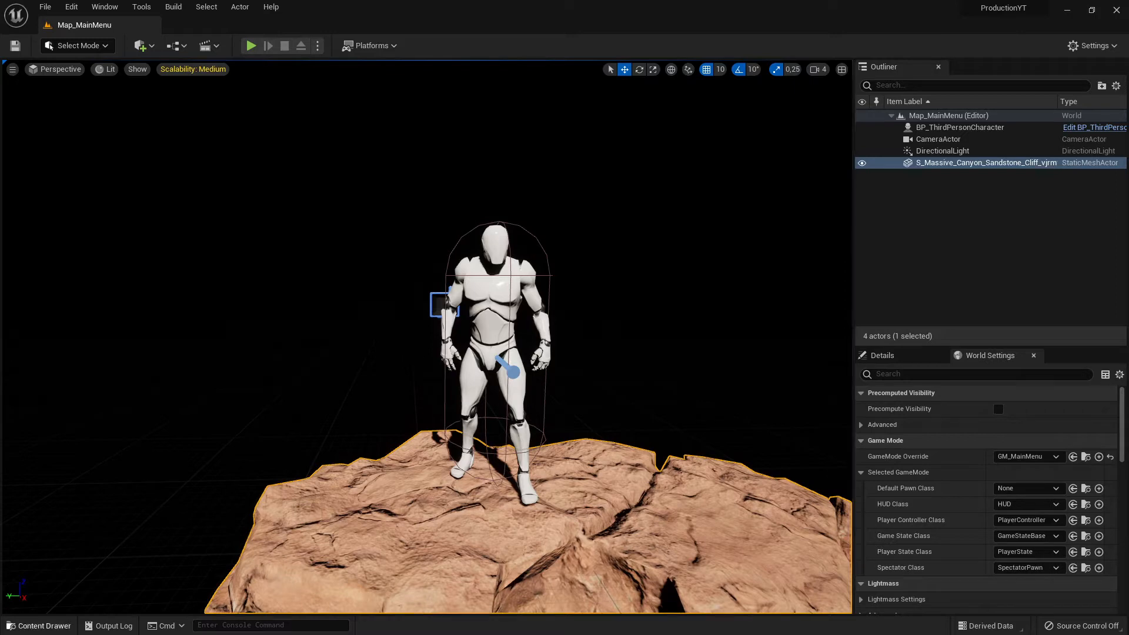
- Dock the content browser in the editor layout and browse the StarterContent folders to Props
{"action": "left_click", "coordinate": [39, 625]}
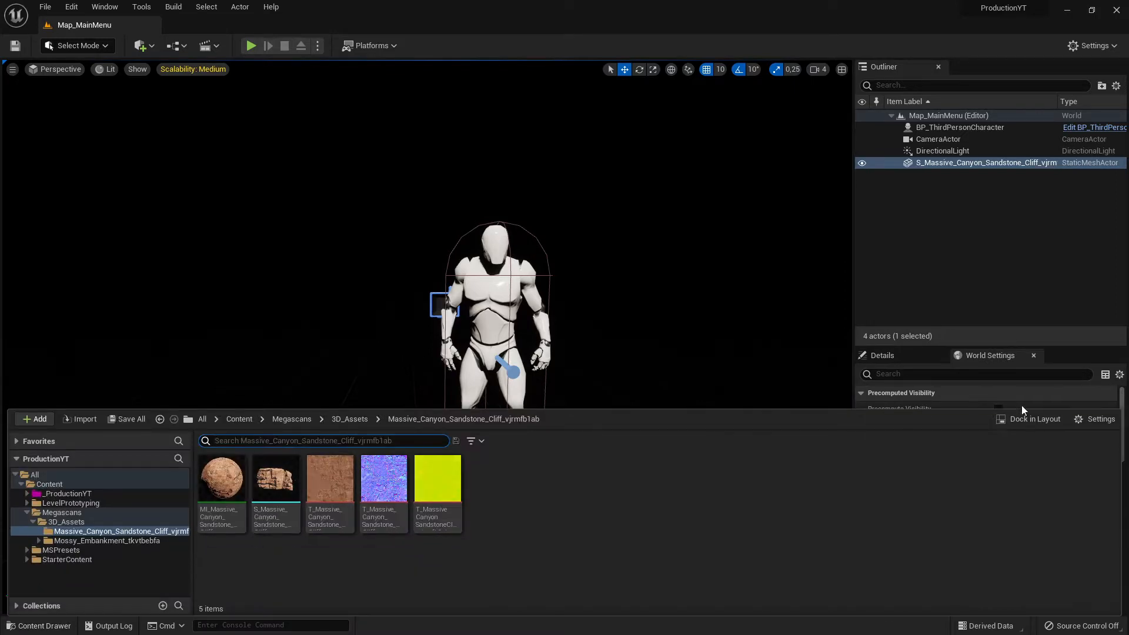
{"action": "left_click", "coordinate": [1029, 427]}
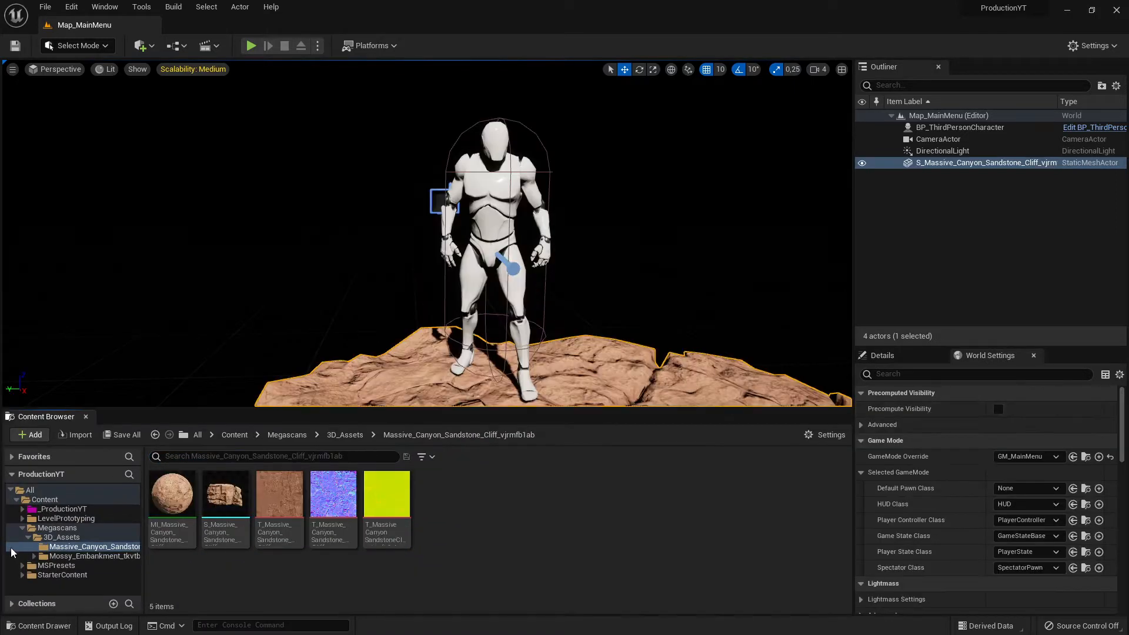
{"action": "left_click", "coordinate": [63, 509]}
{"action": "left_click", "coordinate": [82, 575]}
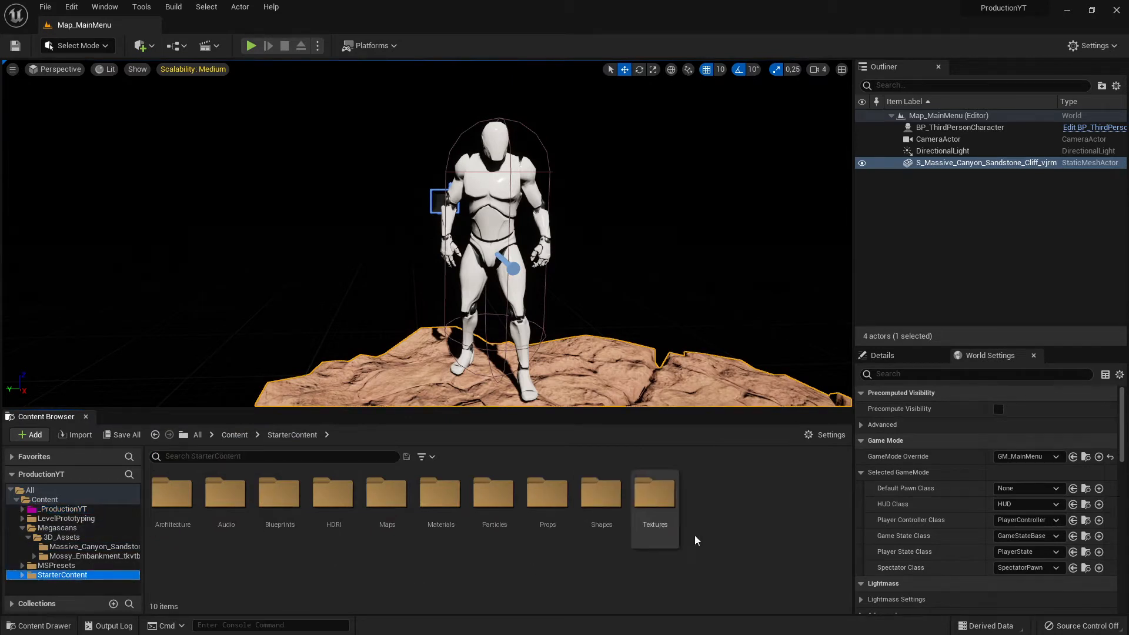
{"action": "double_click", "coordinate": [503, 520]}
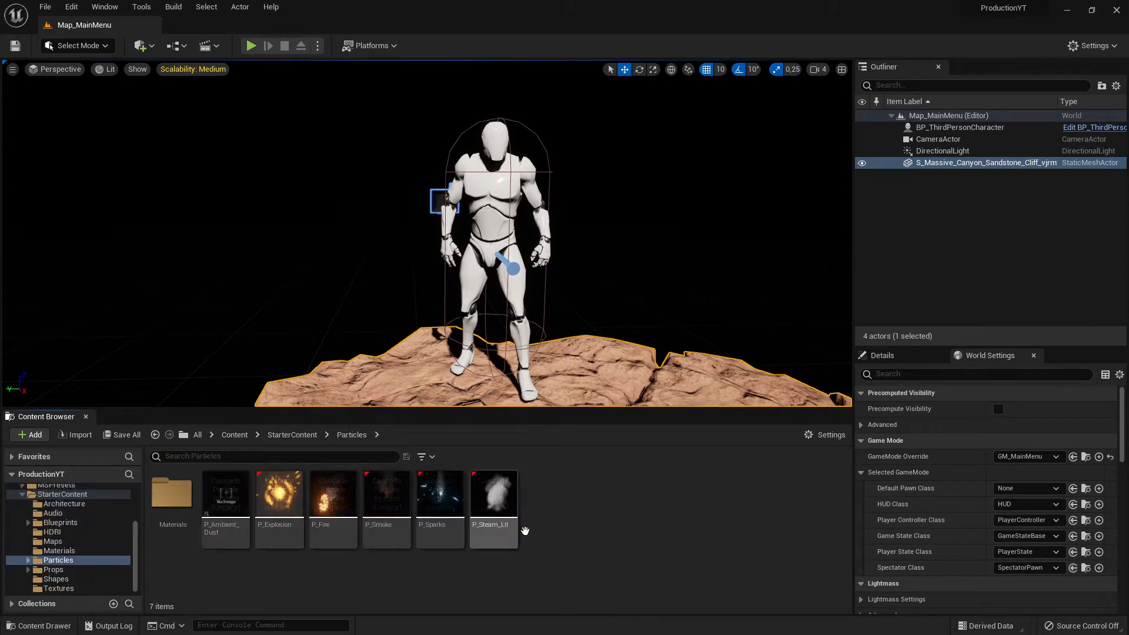
{"action": "left_click", "coordinate": [60, 552]}
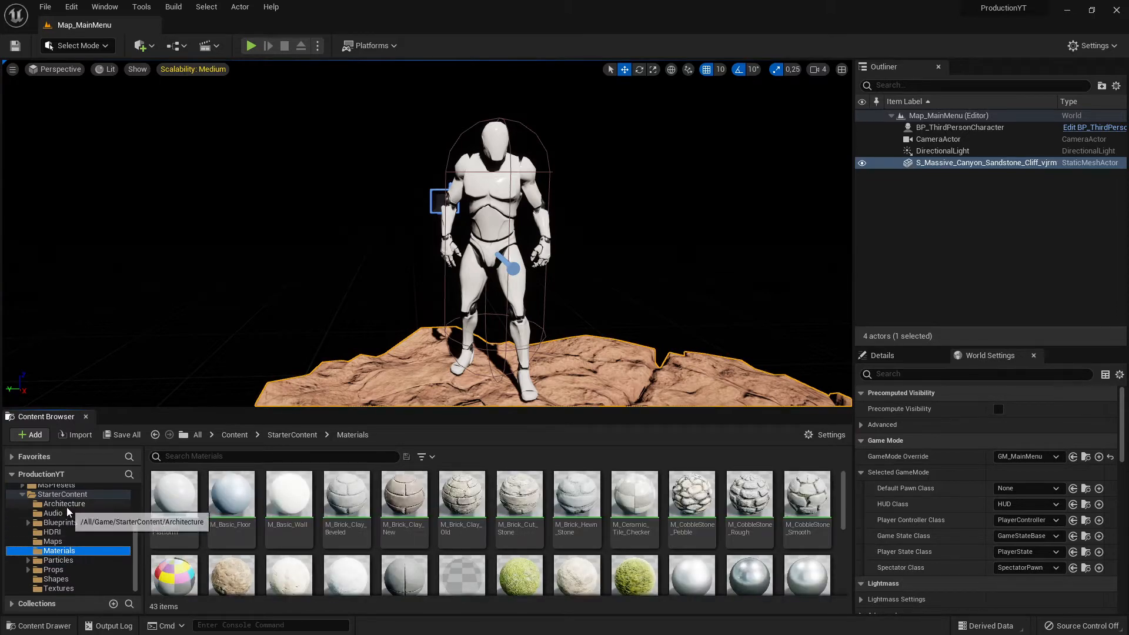
{"action": "left_click", "coordinate": [69, 569]}
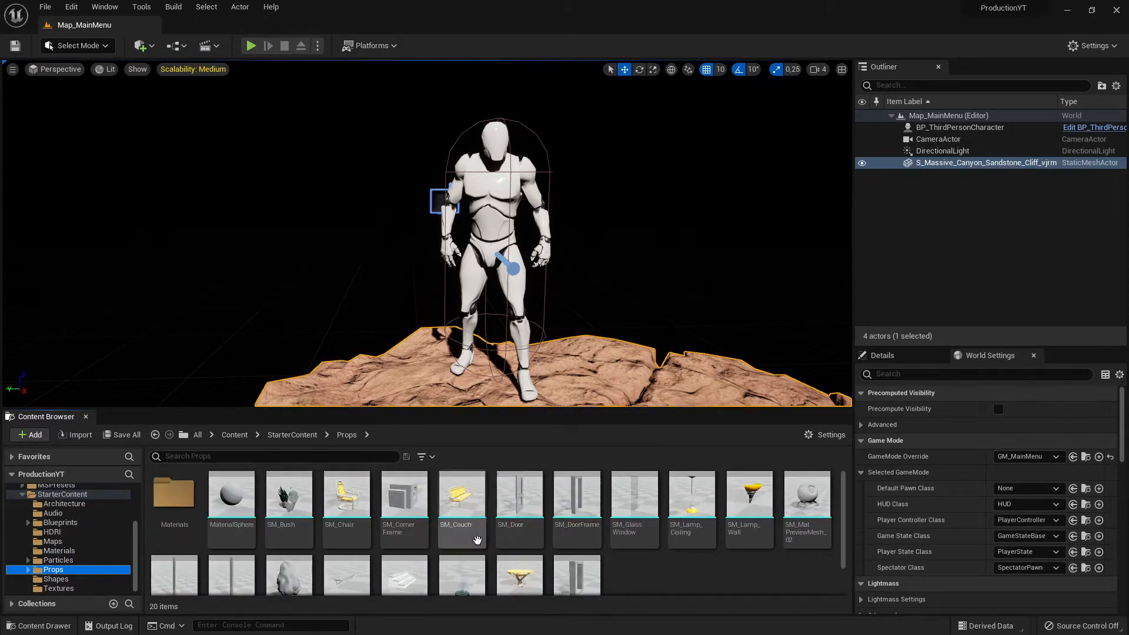
- Place the SM_Chair prop on the cliff beside the character and preview the menu scene in play mode
{"action": "right_click_drag", "start_coordinate": [517, 294], "coordinate": [593, 313]}
{"action": "key", "text": "s"}
{"action": "key", "text": "w"}
{"action": "key", "text": "s"}
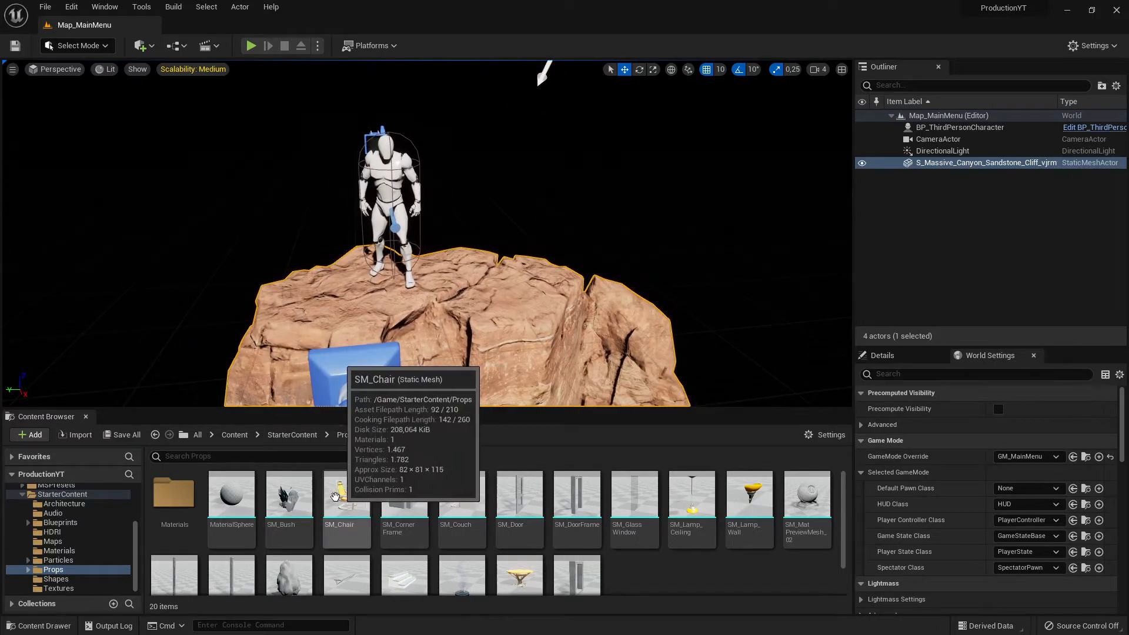
{"action": "left_click_drag", "start_coordinate": [347, 496], "coordinate": [499, 287]}
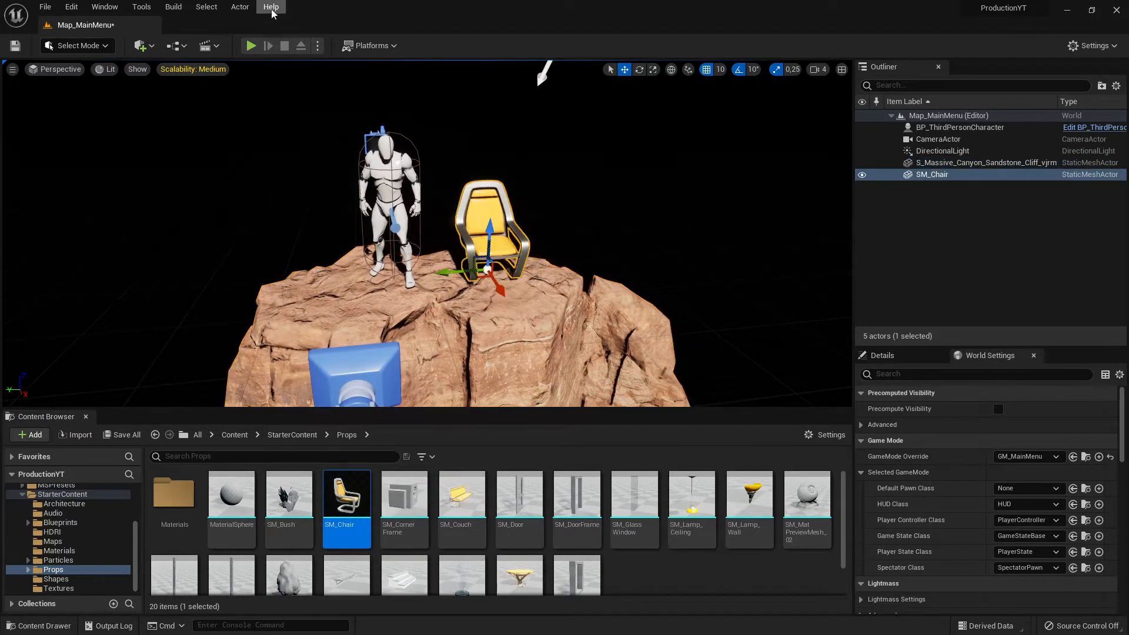
{"action": "left_click", "coordinate": [251, 45]}
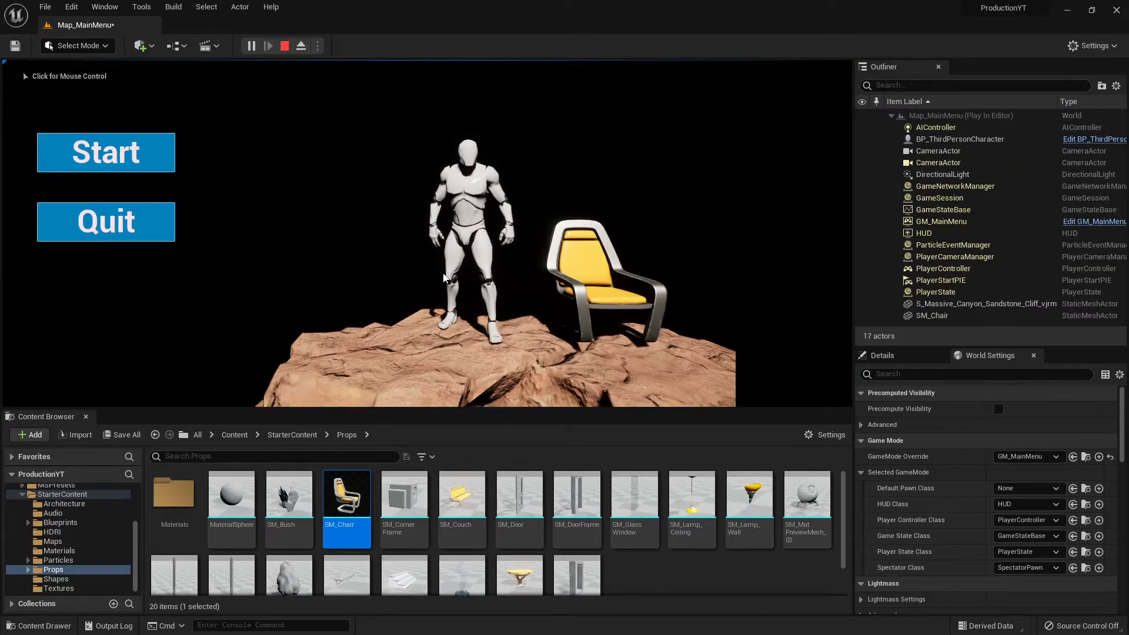
{"action": "key", "text": "Escape"}
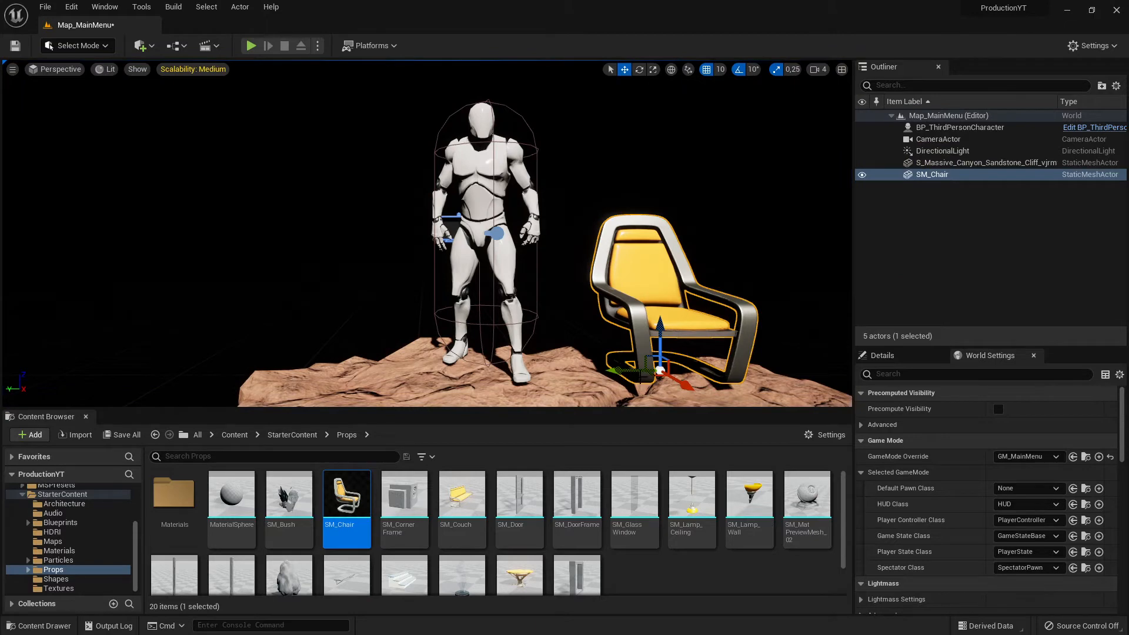
- Rotate the chair to face the menu camera and preview the scene again in play mode
{"action": "scroll", "coordinate": [647, 382], "scroll_direction": "down", "scroll_amount": 6}
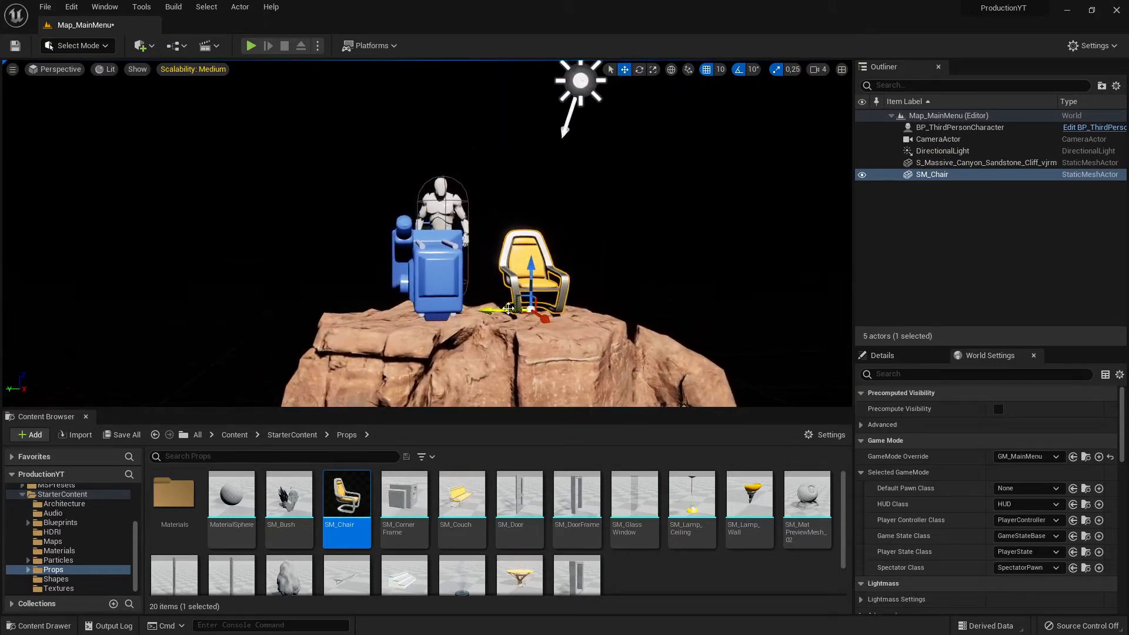
{"action": "key", "text": "e"}
{"action": "left_click_drag", "start_coordinate": [517, 323], "coordinate": [491, 328]}
{"action": "left_click", "coordinate": [251, 46]}
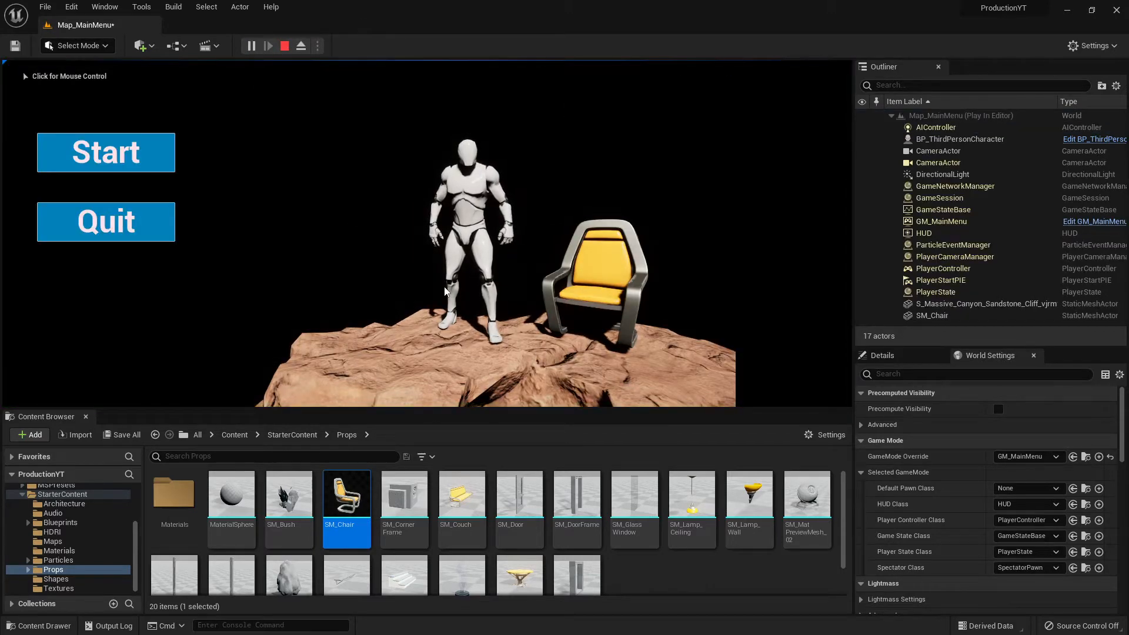
{"action": "key", "text": "Escape"}
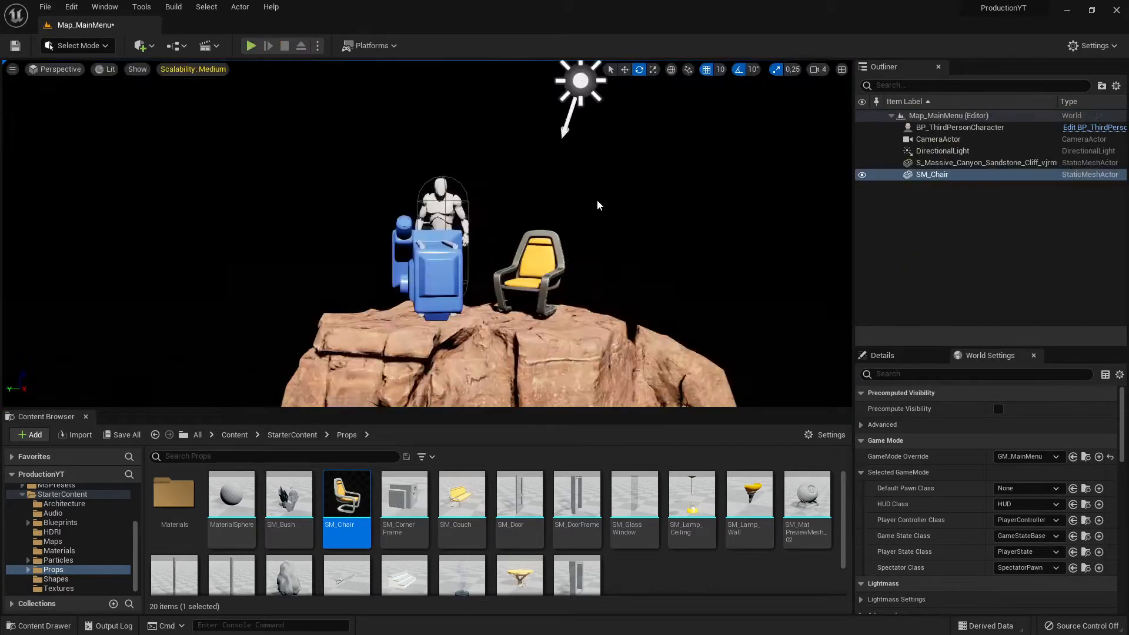
- Delete the chair from the menu level
{"action": "scroll", "coordinate": [670, 268], "scroll_direction": "up", "scroll_amount": 2}
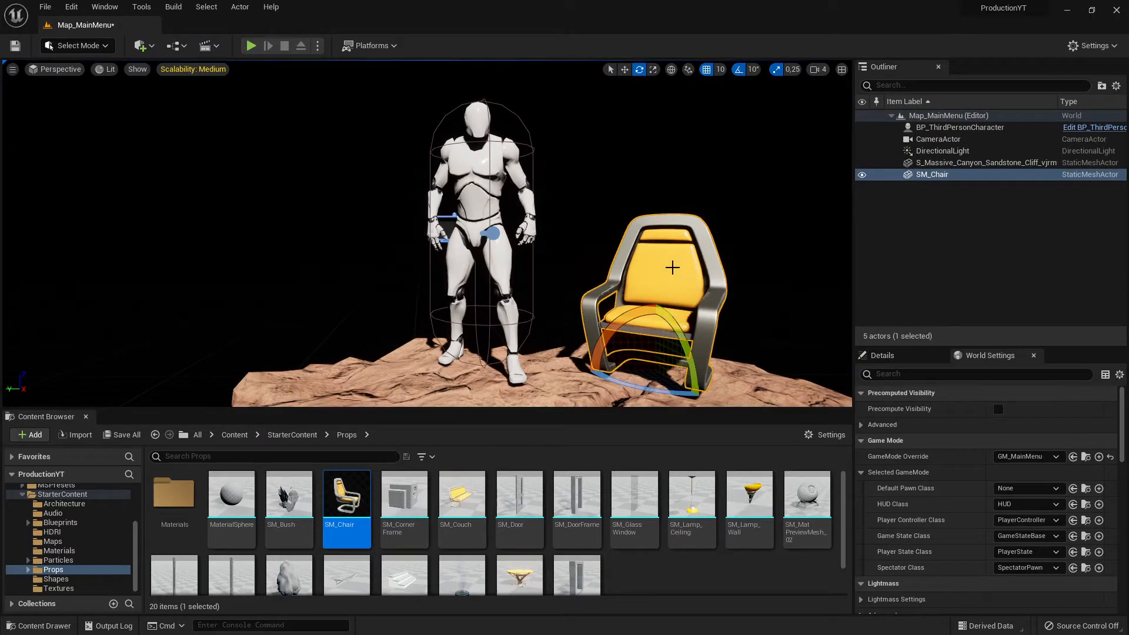
{"action": "key", "text": "Delete"}
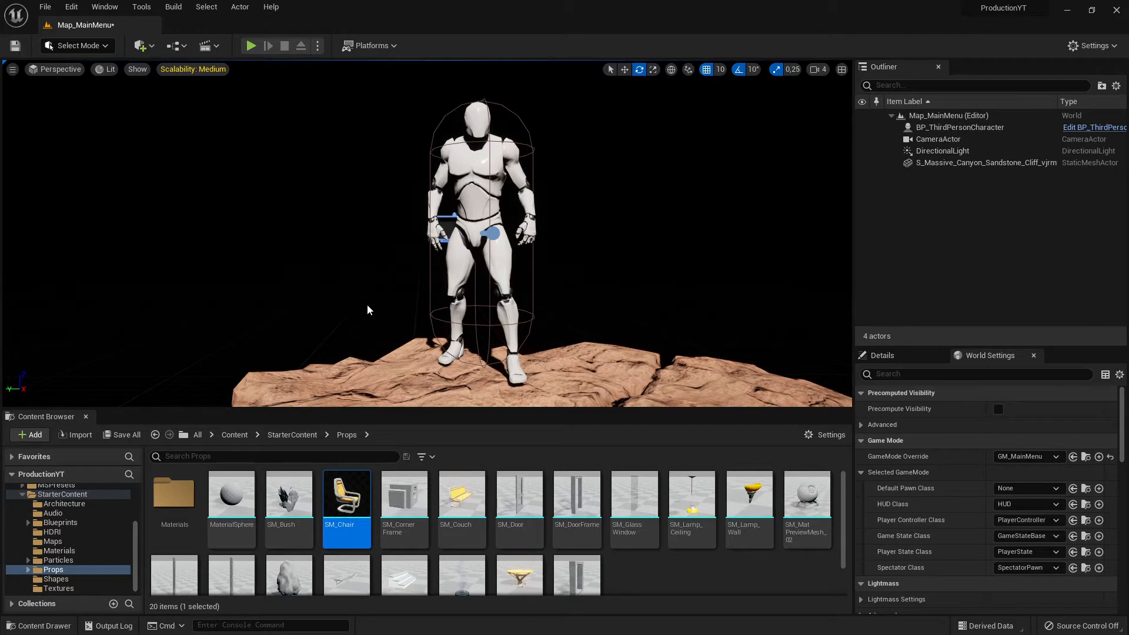
{"action": "right_click_drag", "start_coordinate": [367, 305], "coordinate": [164, 294]}
{"action": "key", "text": "s"}
{"action": "key", "text": "w"}
{"action": "key", "text": "d"}
{"action": "key", "text": "s"}
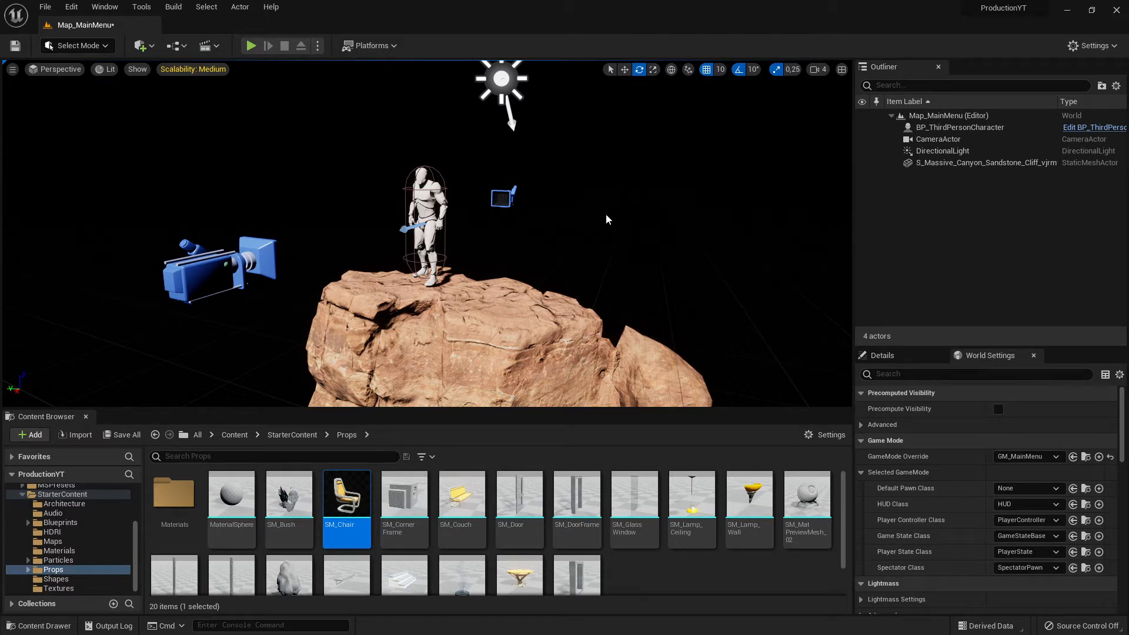
{"action": "right_click_drag", "start_coordinate": [606, 217], "coordinate": [639, 221]}
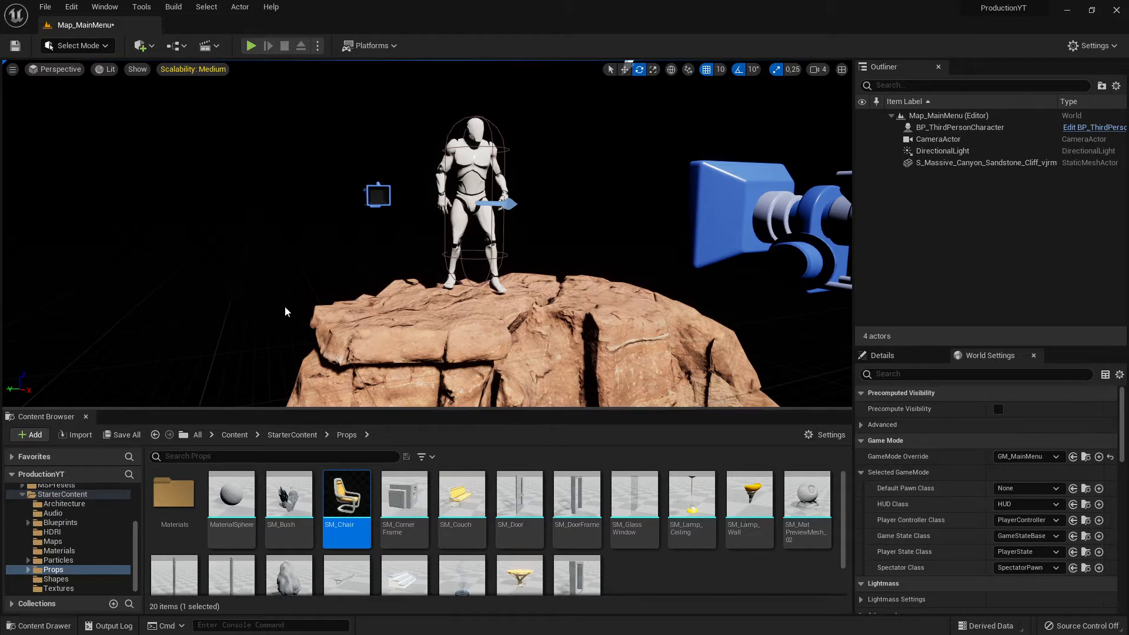
- Close the docked content browser to give the viewport its full height
{"action": "key", "text": "ctrl+space"}
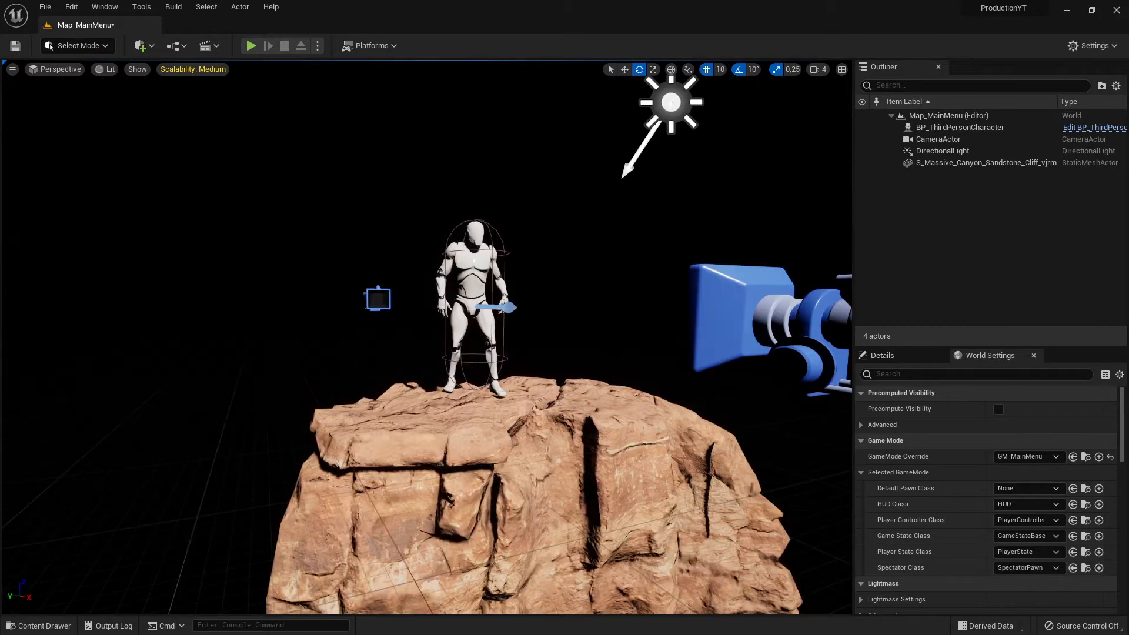
{"action": "right_click_drag", "start_coordinate": [427, 337], "coordinate": [523, 391]}
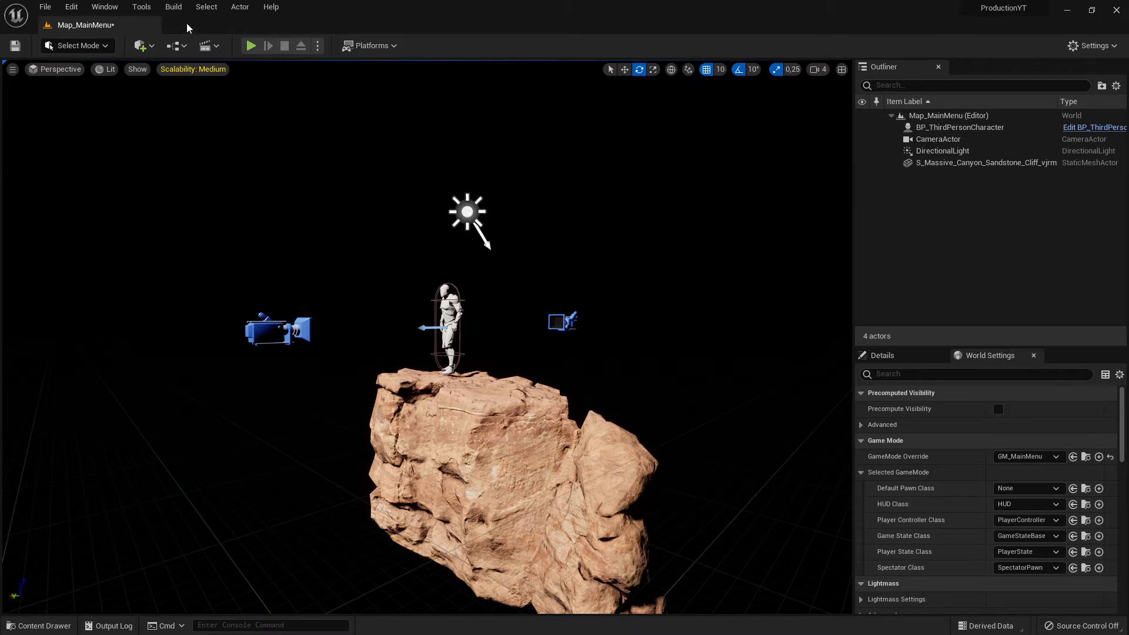
{"action": "right_click_drag", "start_coordinate": [321, 175], "coordinate": [500, 180]}
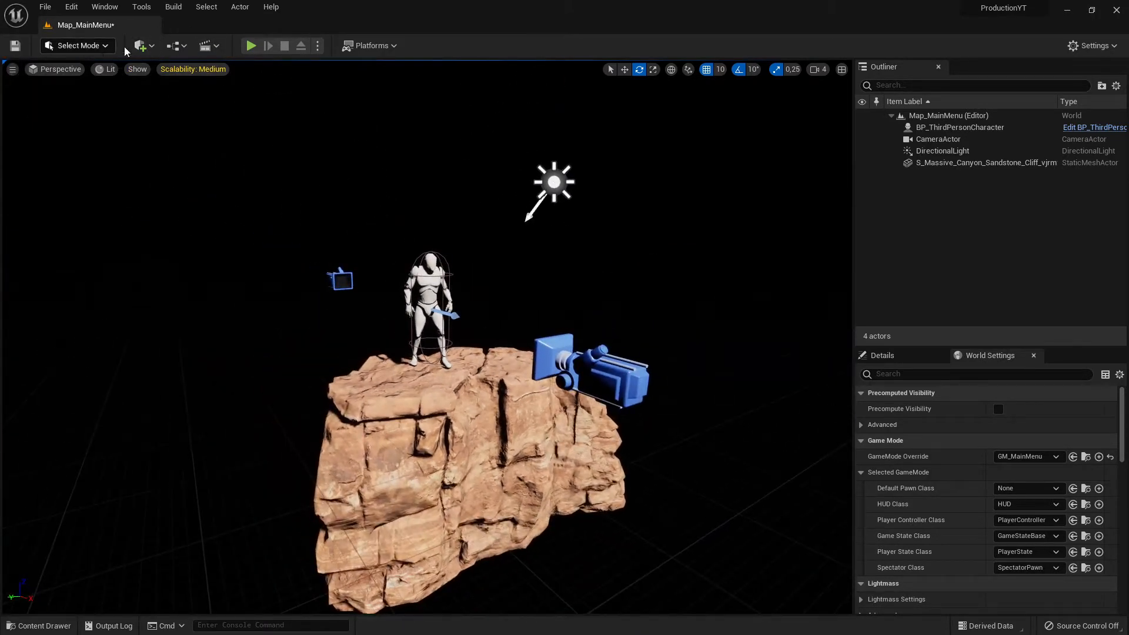
- Open Quixel Bridge, maximize the editor window, and show Bridge's 3D Assets category
{"action": "left_click", "coordinate": [140, 47]}
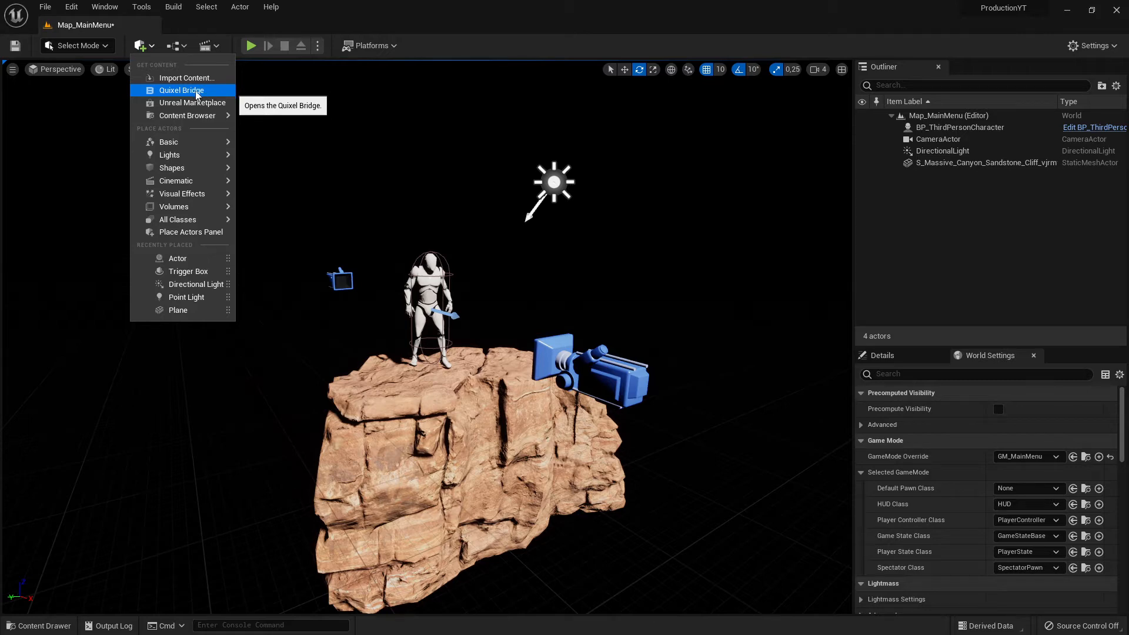
{"action": "left_click", "coordinate": [197, 92]}
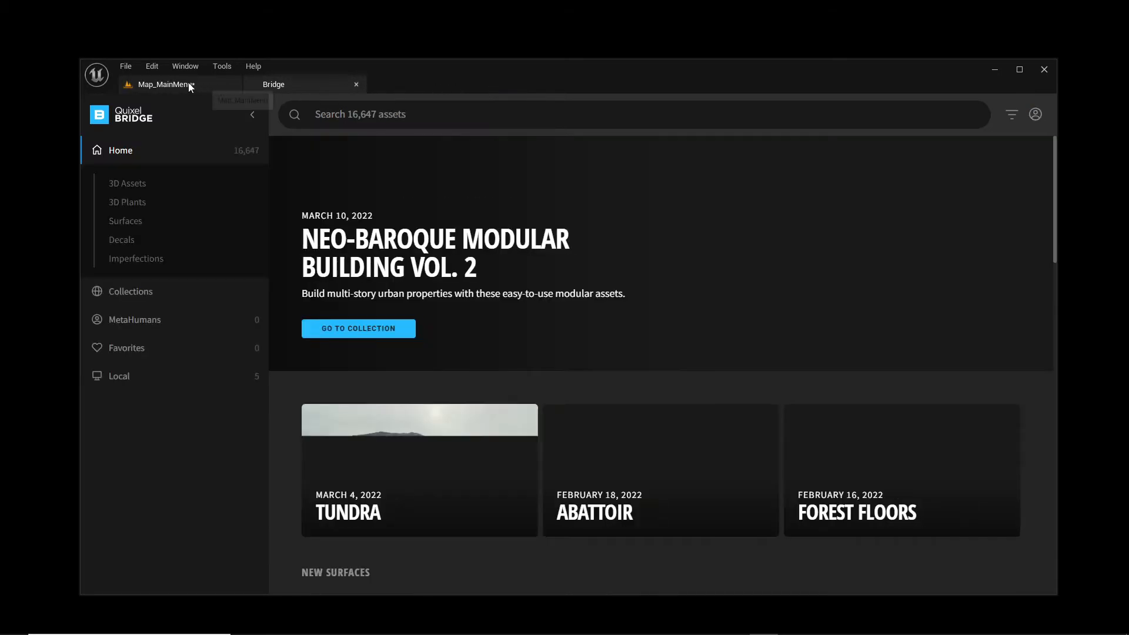
{"action": "left_click", "coordinate": [177, 86]}
{"action": "double_click", "coordinate": [454, 72]}
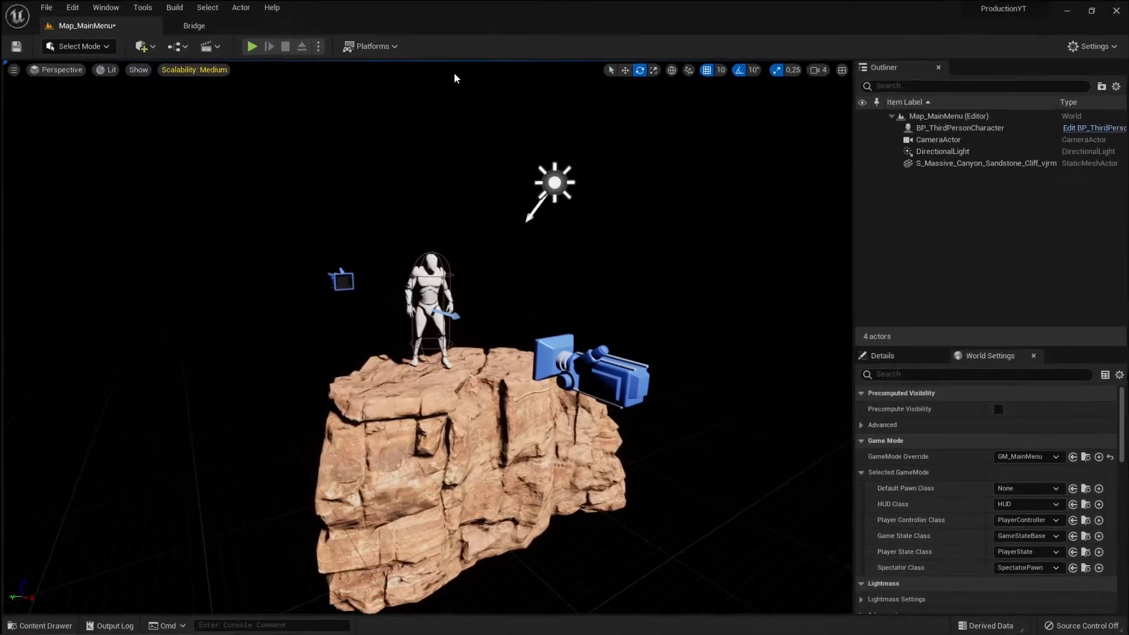
{"action": "left_click", "coordinate": [194, 25]}
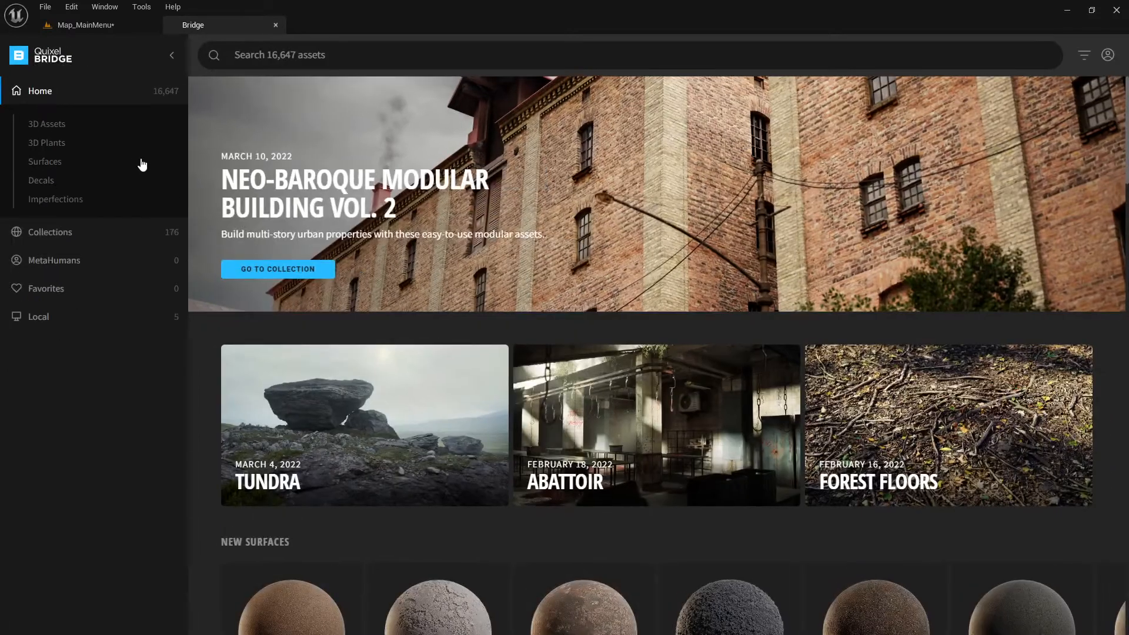
{"action": "left_click", "coordinate": [73, 126]}
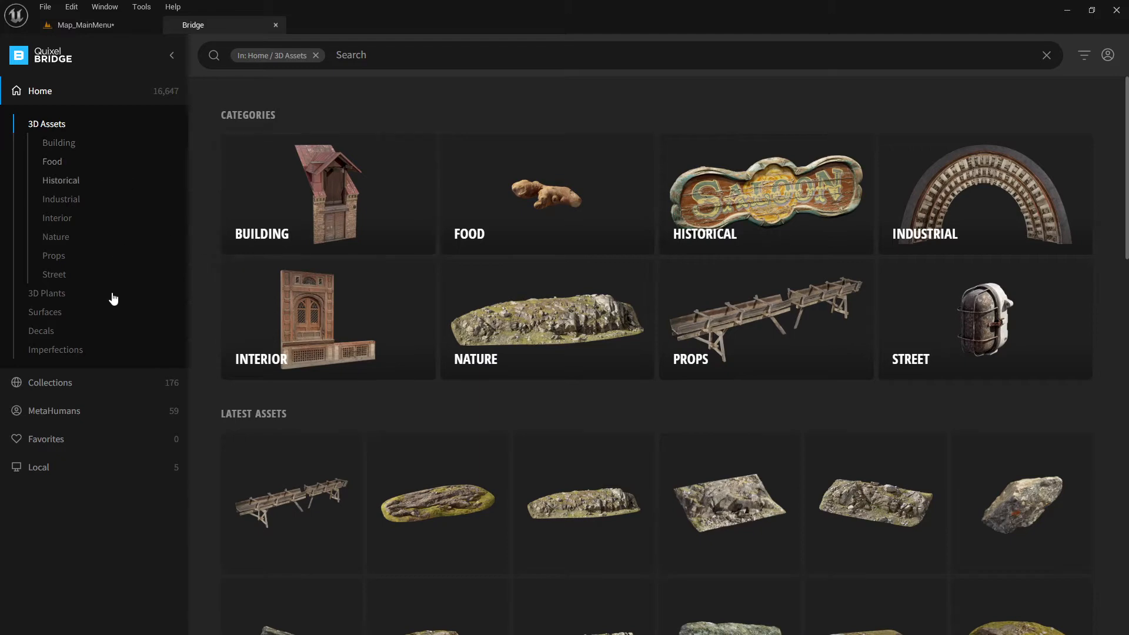
- Browse Bridge's 3D Assets, return to its home page, and look through the featured collections and new assets
{"action": "scroll", "coordinate": [291, 280], "scroll_direction": "down", "scroll_amount": 5}
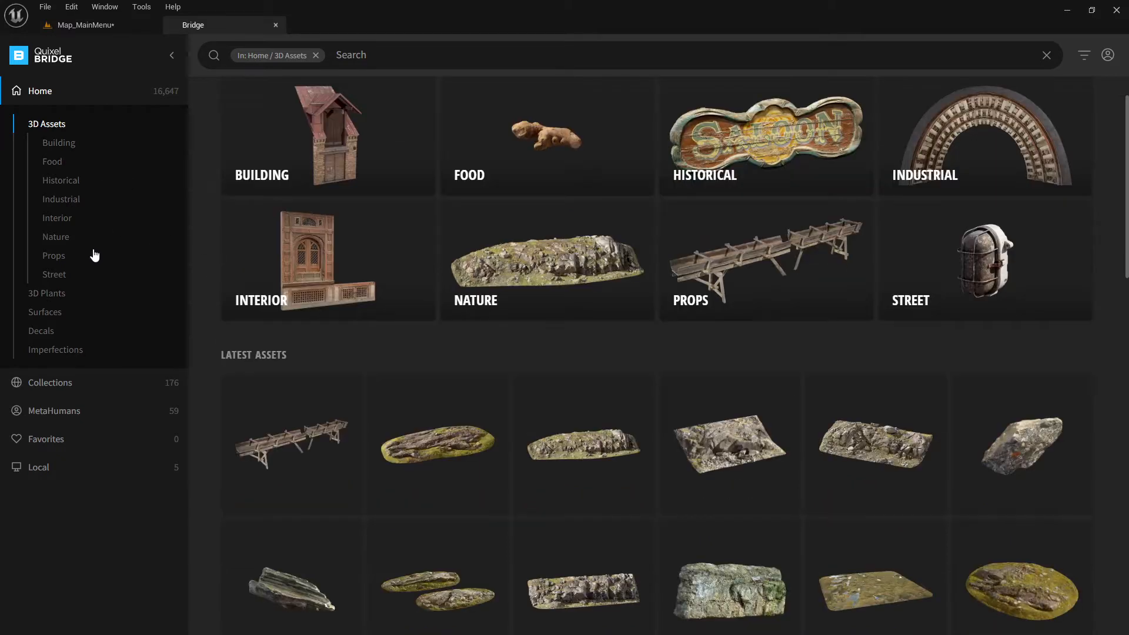
{"action": "left_click", "coordinate": [35, 91]}
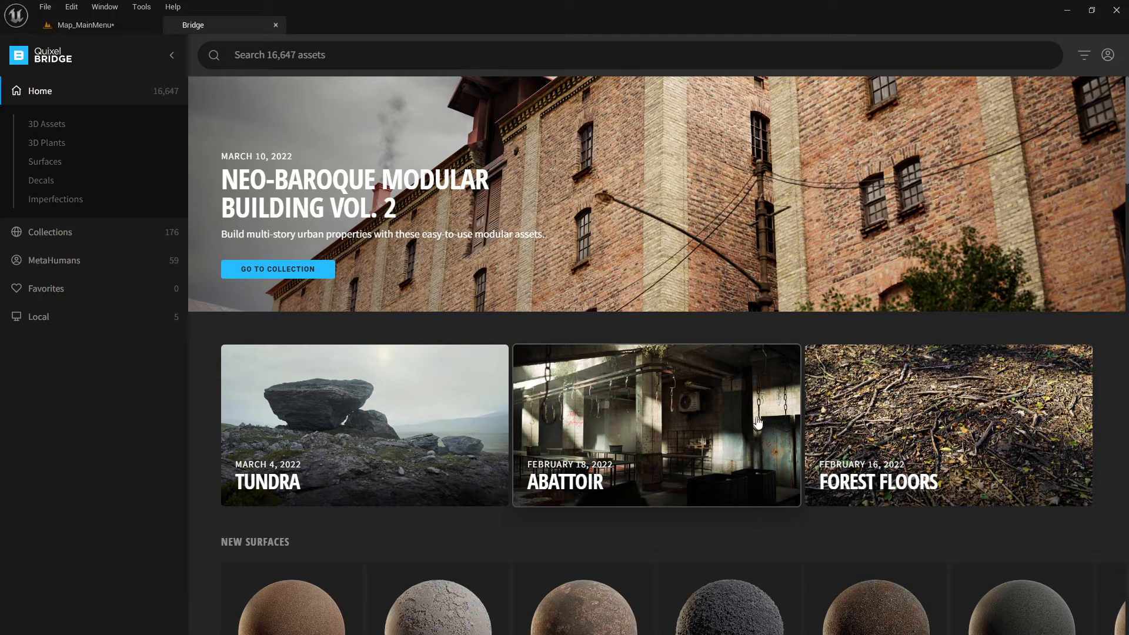
{"action": "scroll", "coordinate": [588, 423], "scroll_direction": "down", "scroll_amount": 4}
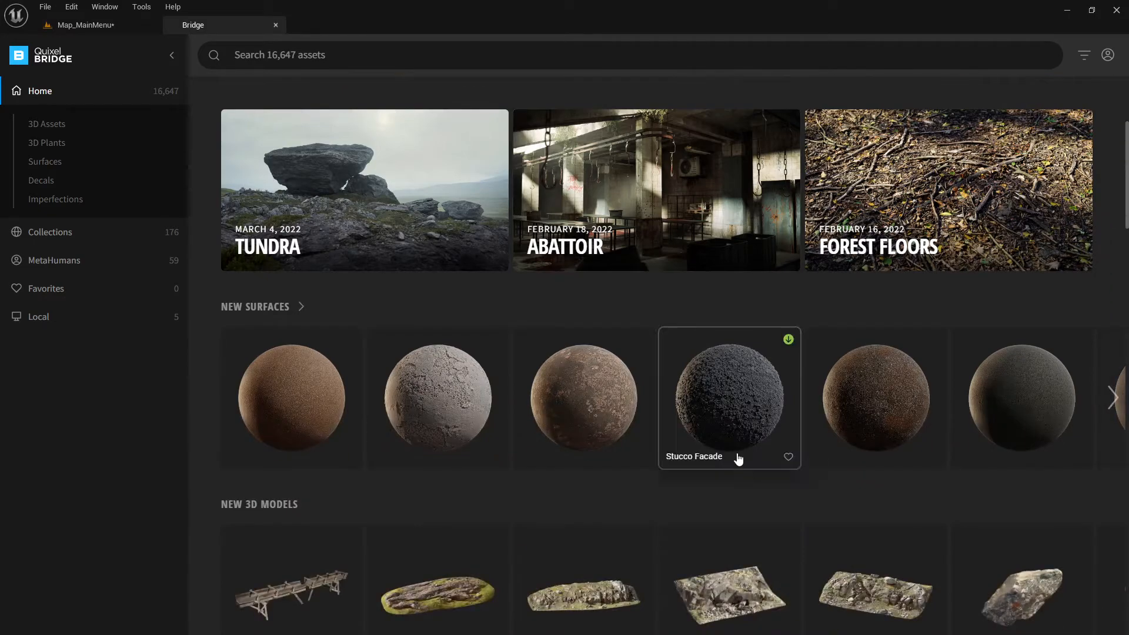
{"action": "scroll", "coordinate": [739, 456], "scroll_direction": "down", "scroll_amount": 5}
{"action": "scroll", "coordinate": [562, 424], "scroll_direction": "up", "scroll_amount": 3}
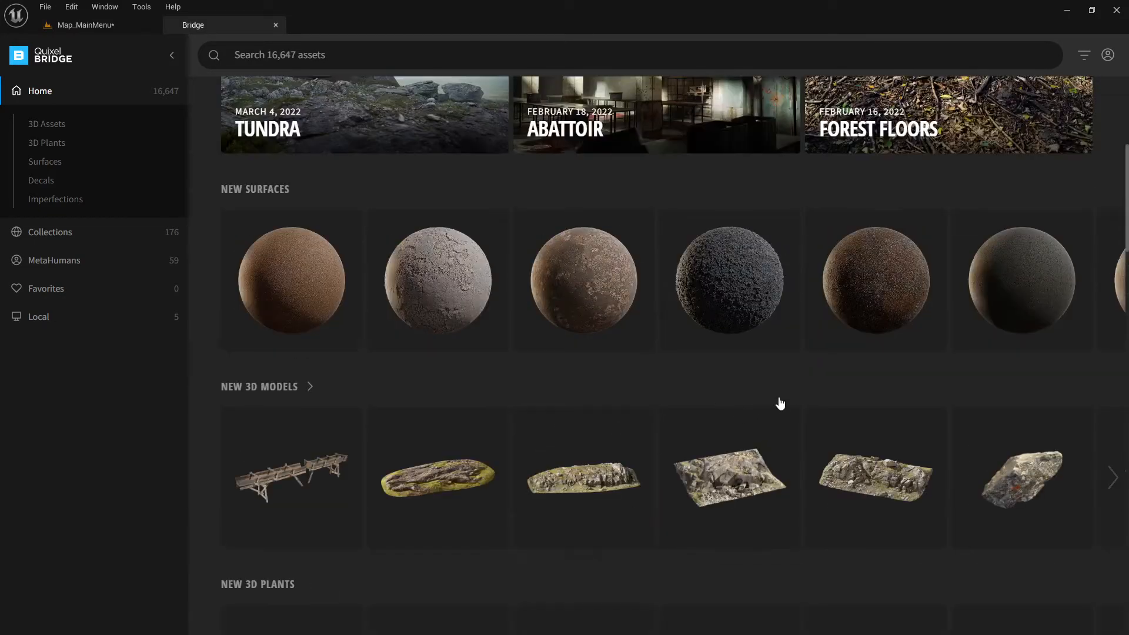
{"action": "scroll", "coordinate": [780, 403], "scroll_direction": "up", "scroll_amount": 3}
{"action": "scroll", "coordinate": [782, 400], "scroll_direction": "up", "scroll_amount": 3}
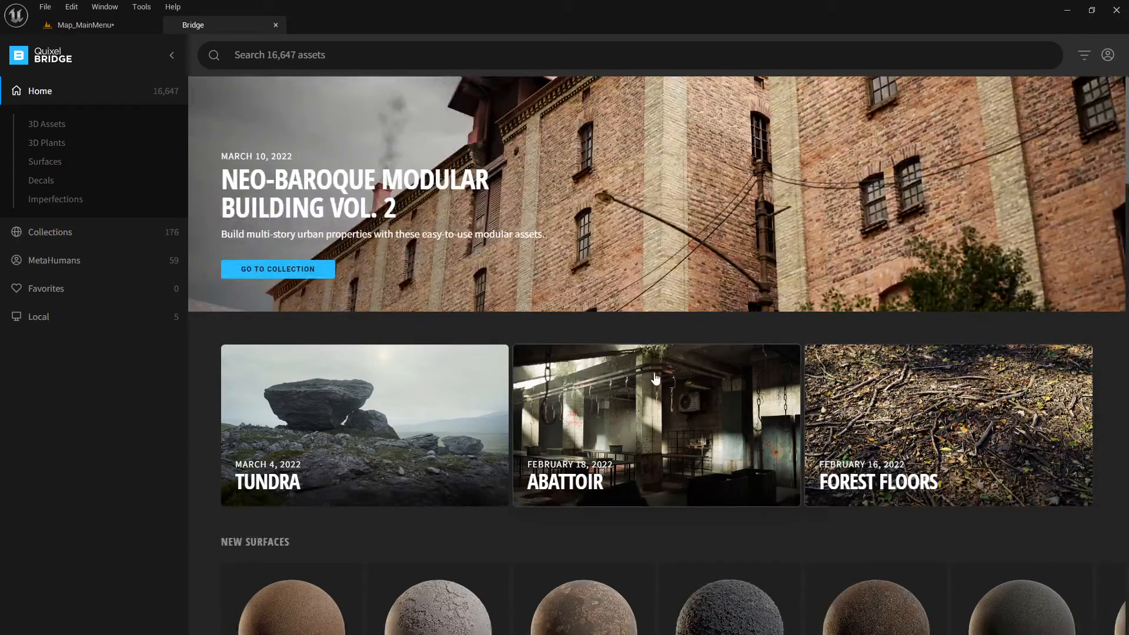
- Open the Nature category of Bridge's 3D Assets and look through its rocks, cliffs, and tree trunks
{"action": "left_click", "coordinate": [65, 126]}
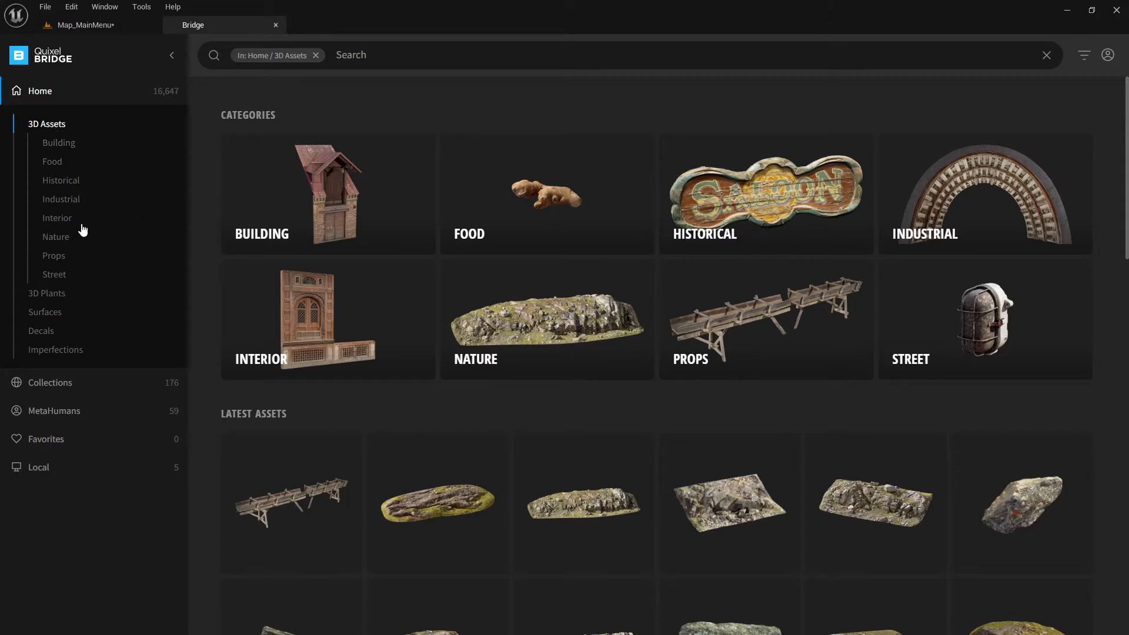
{"action": "left_click", "coordinate": [66, 239]}
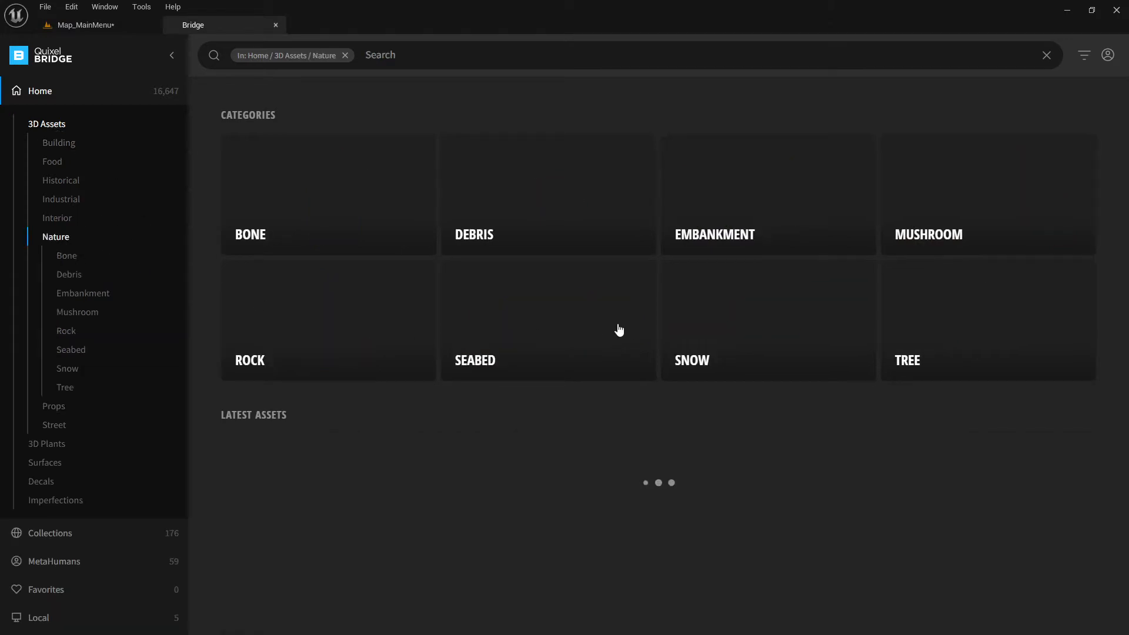
{"action": "scroll", "coordinate": [670, 373], "scroll_direction": "down", "scroll_amount": 4}
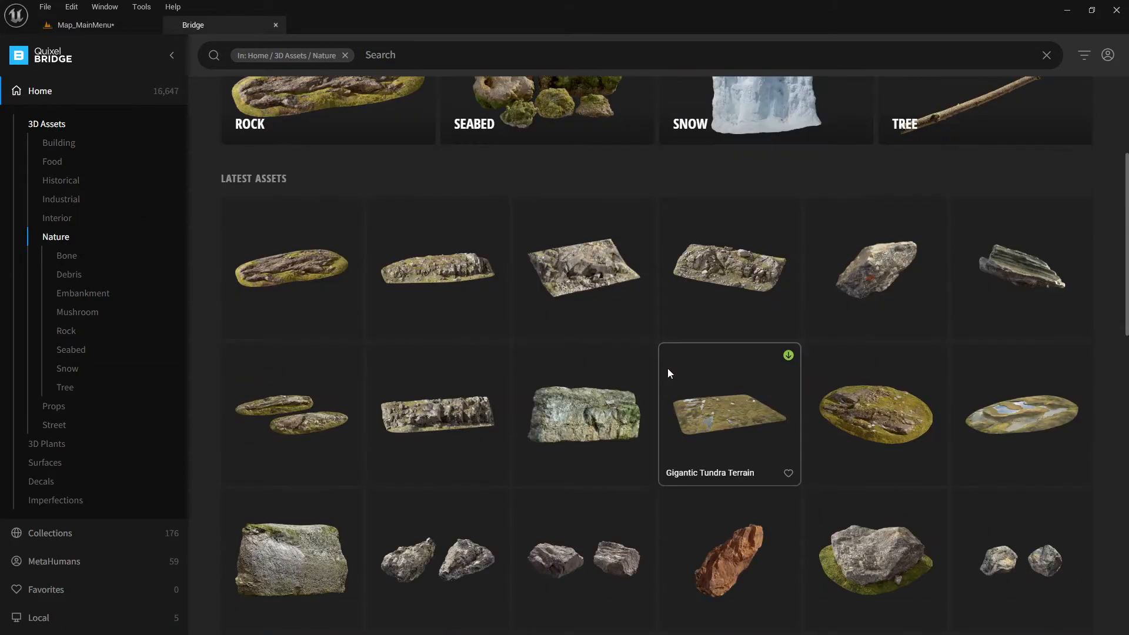
{"action": "scroll", "coordinate": [668, 368], "scroll_direction": "down", "scroll_amount": 15}
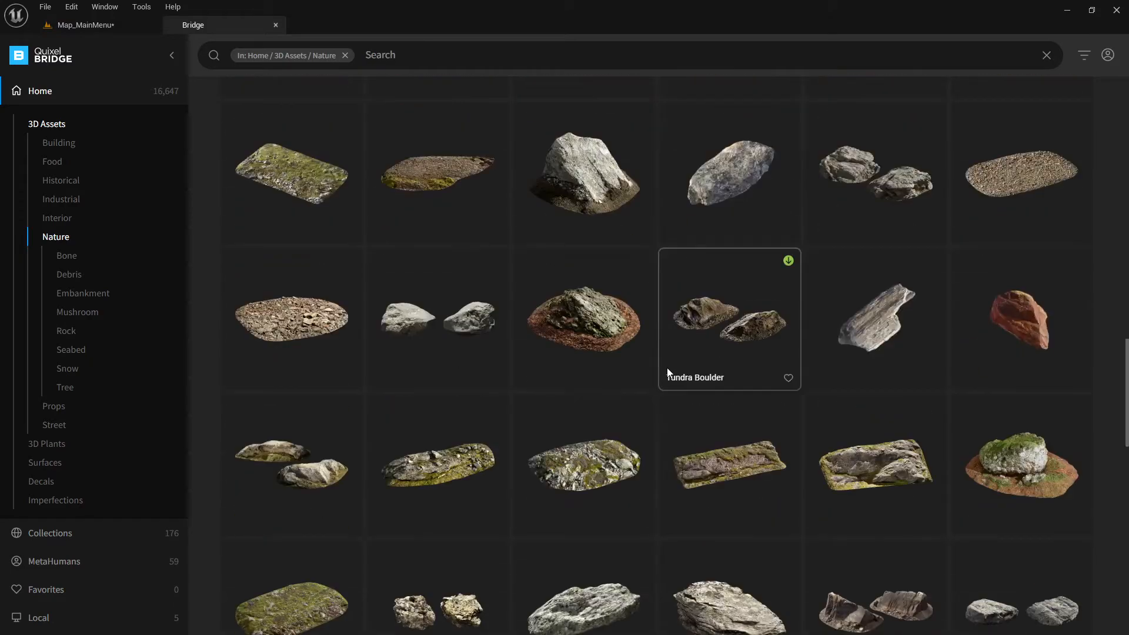
{"action": "scroll", "coordinate": [666, 368], "scroll_direction": "down", "scroll_amount": 8}
{"action": "scroll", "coordinate": [660, 353], "scroll_direction": "down", "scroll_amount": 4}
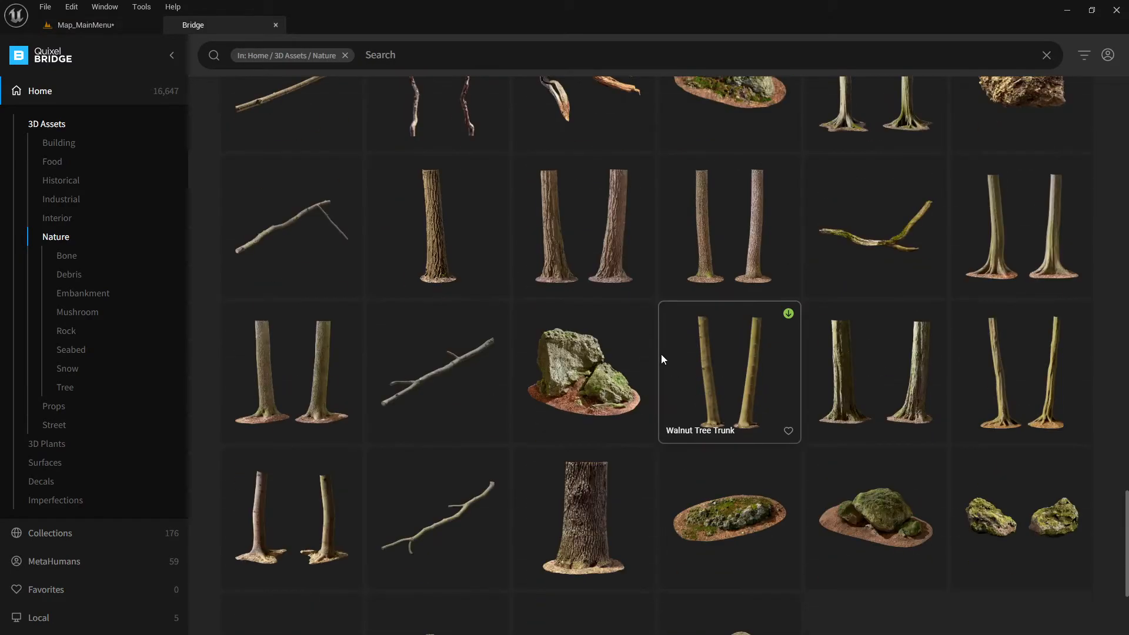
{"action": "scroll", "coordinate": [661, 355], "scroll_direction": "down", "scroll_amount": 6}
{"action": "scroll", "coordinate": [659, 352], "scroll_direction": "down", "scroll_amount": 3}
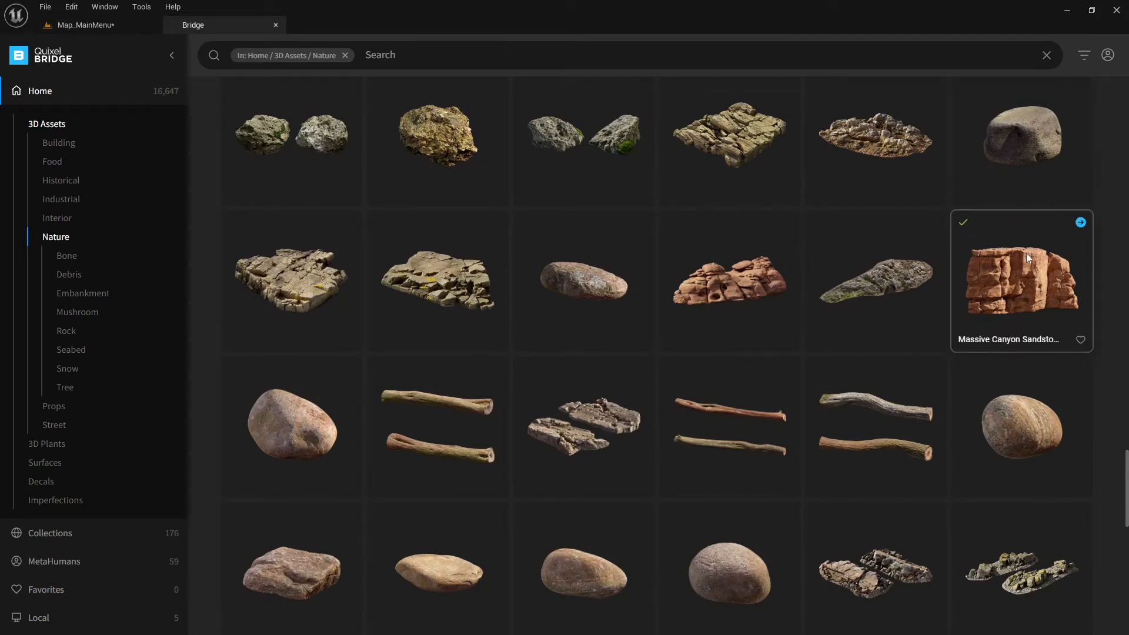
- Dock Bridge beside the level viewport, narrow it to three asset columns, and browse the Nature assets there
{"action": "left_click_drag", "start_coordinate": [218, 25], "coordinate": [33, 120]}
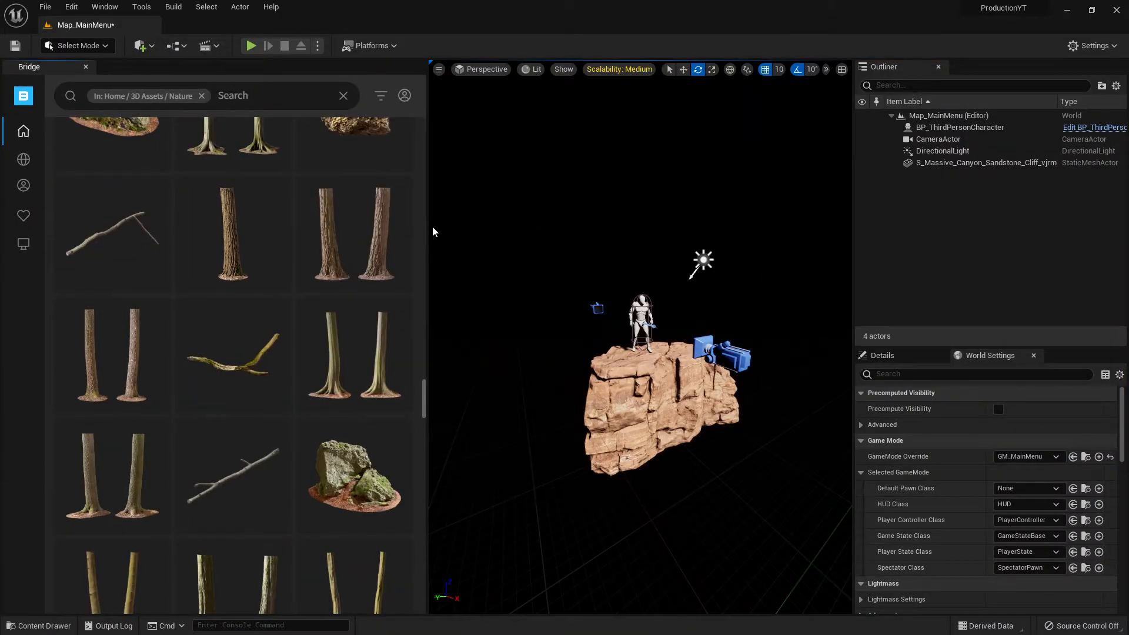
{"action": "left_click_drag", "start_coordinate": [430, 228], "coordinate": [334, 236]}
{"action": "scroll", "coordinate": [249, 231], "scroll_direction": "down", "scroll_amount": 10}
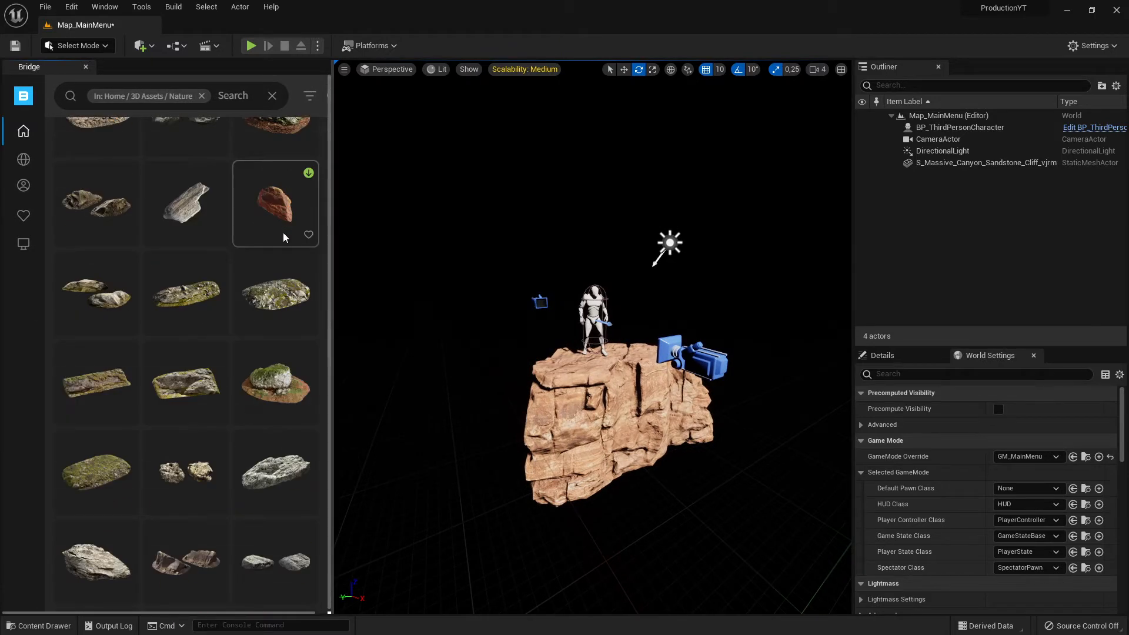
{"action": "scroll", "coordinate": [285, 232], "scroll_direction": "up", "scroll_amount": 12}
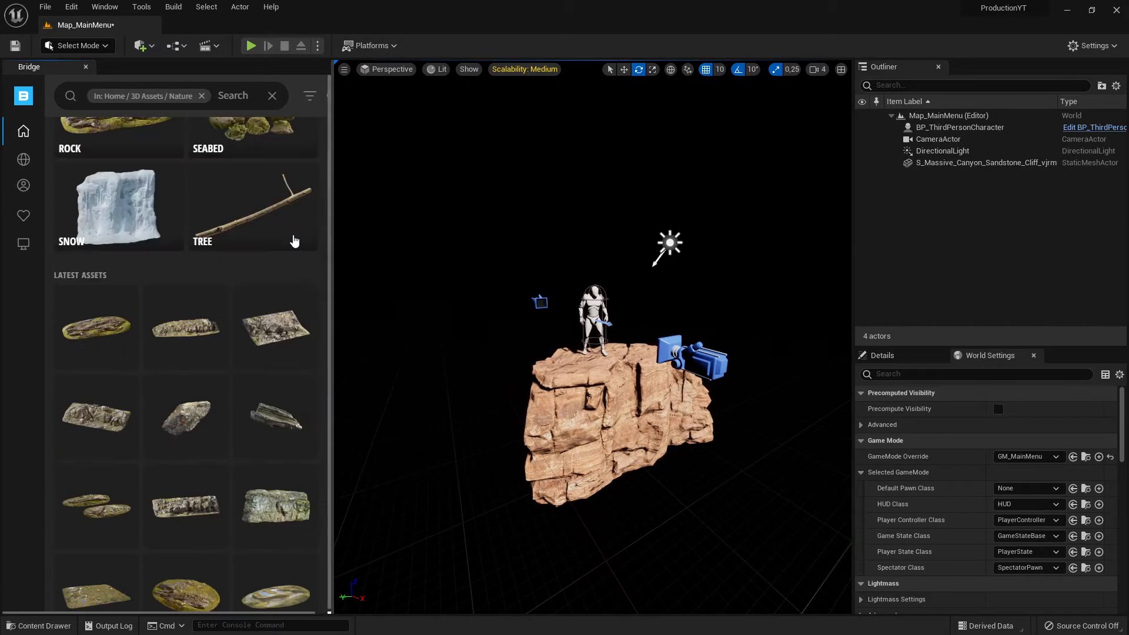
{"action": "scroll", "coordinate": [294, 245], "scroll_direction": "down", "scroll_amount": 8}
{"action": "scroll", "coordinate": [294, 255], "scroll_direction": "down", "scroll_amount": 20}
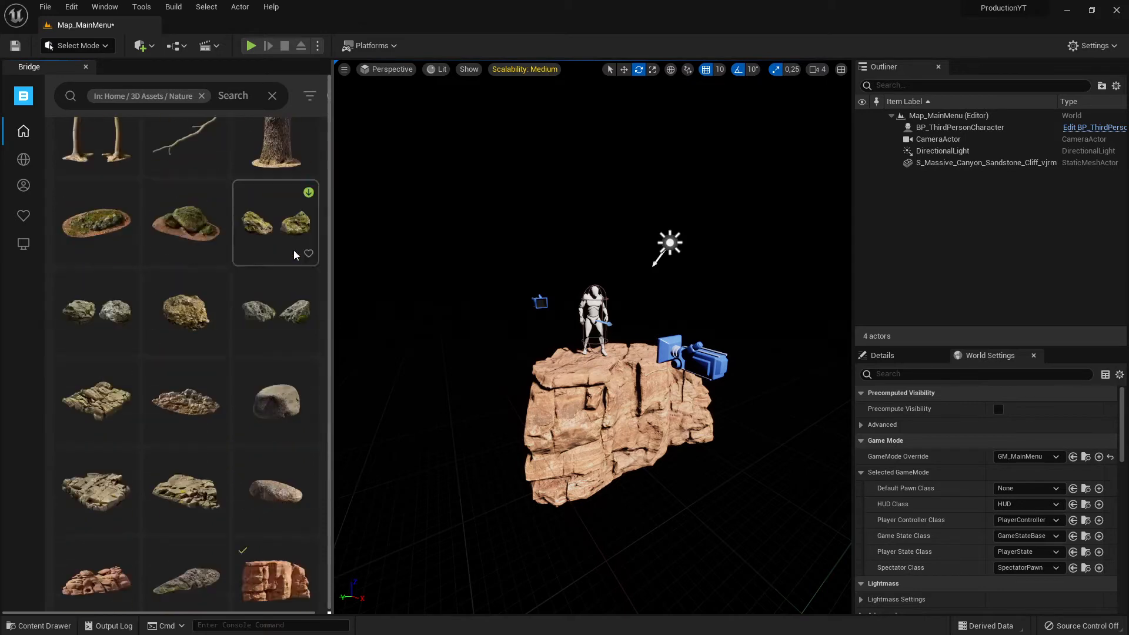
{"action": "scroll", "coordinate": [294, 254], "scroll_direction": "up", "scroll_amount": 5}
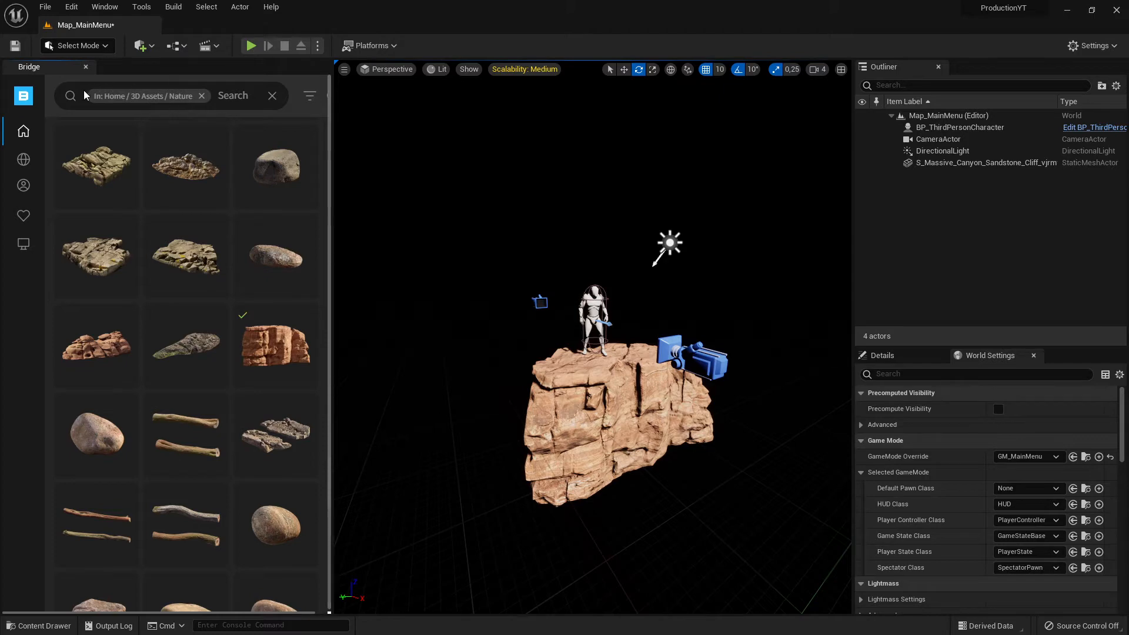
- Collapse the docked Bridge window into the editor's sidebar
{"action": "right_click", "coordinate": [50, 66]}
{"action": "left_click", "coordinate": [89, 104]}
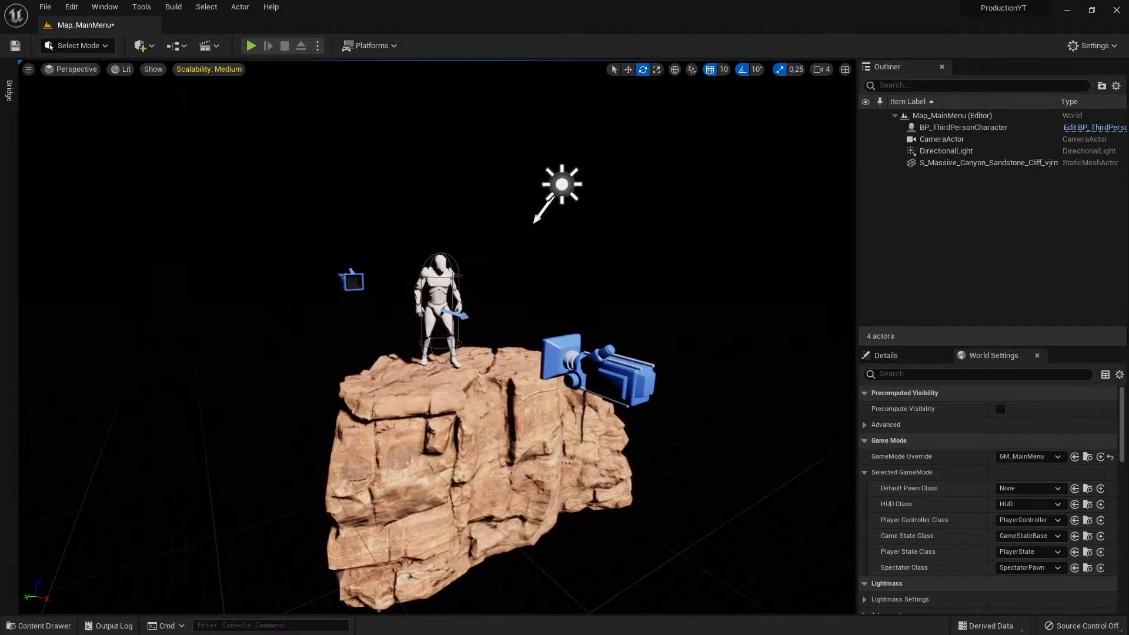
- Locate the placed sandstone cliff's mesh asset in the content browser and open it in the static mesh editor
{"action": "right_click_drag", "start_coordinate": [260, 332], "coordinate": [295, 346]}
{"action": "left_click", "coordinate": [332, 362]}
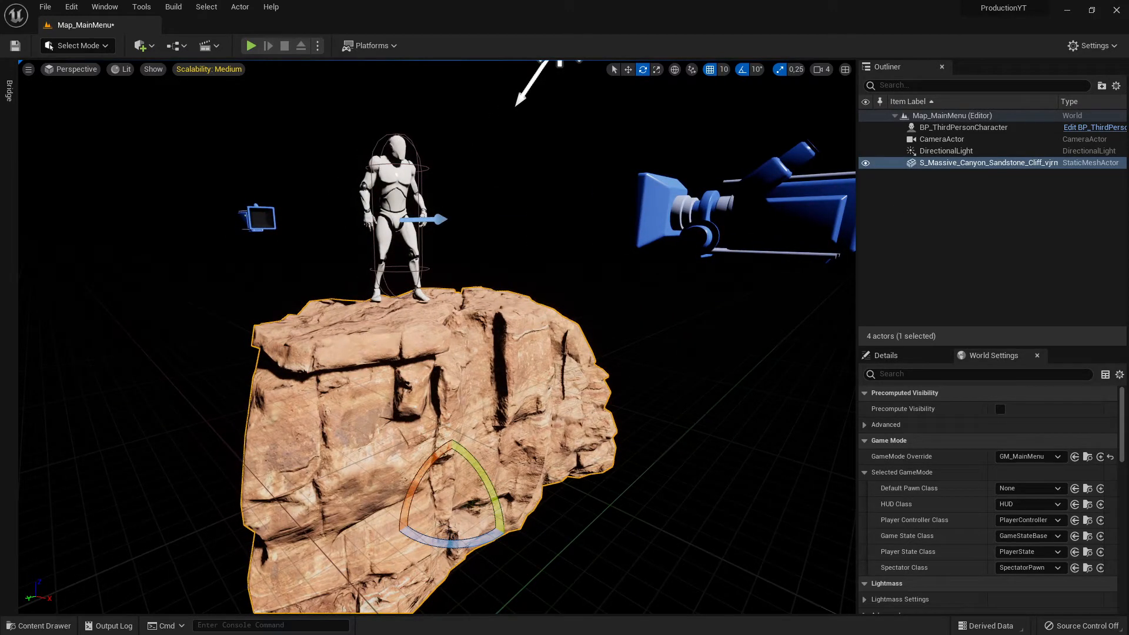
{"action": "key", "text": "ctrl+b"}
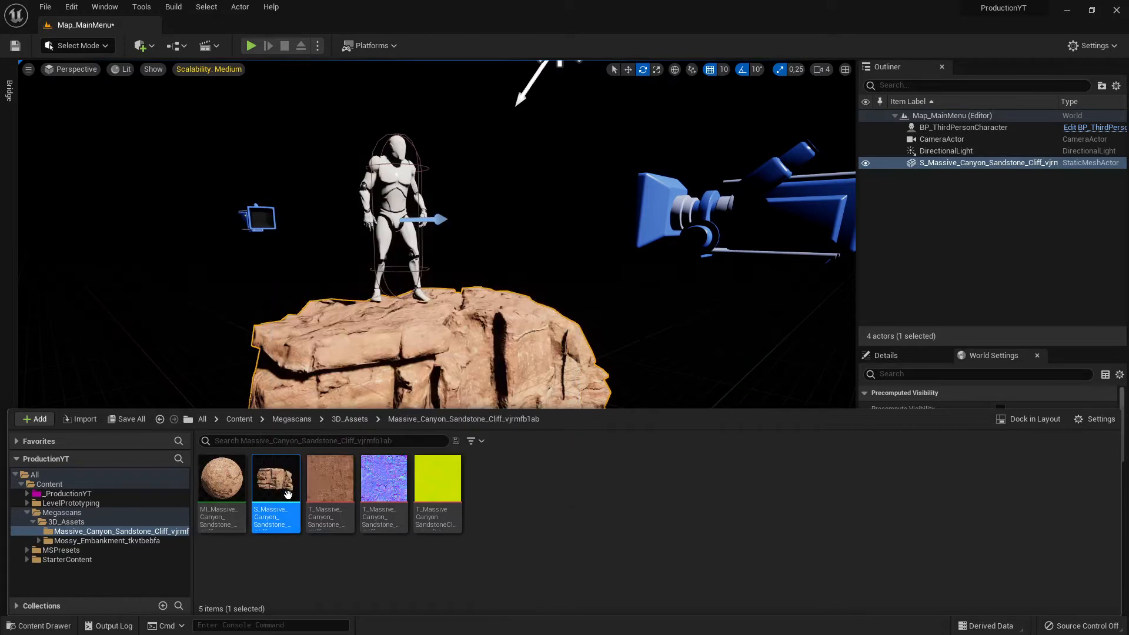
{"action": "mouse_move", "coordinate": [283, 480]}
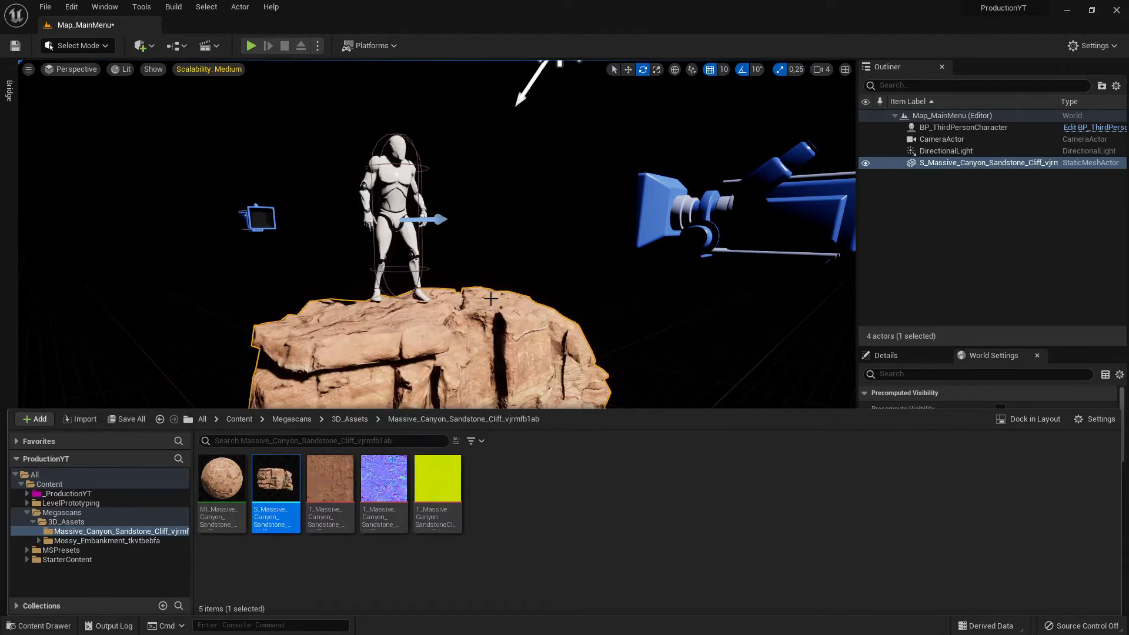
{"action": "double_click", "coordinate": [287, 488]}
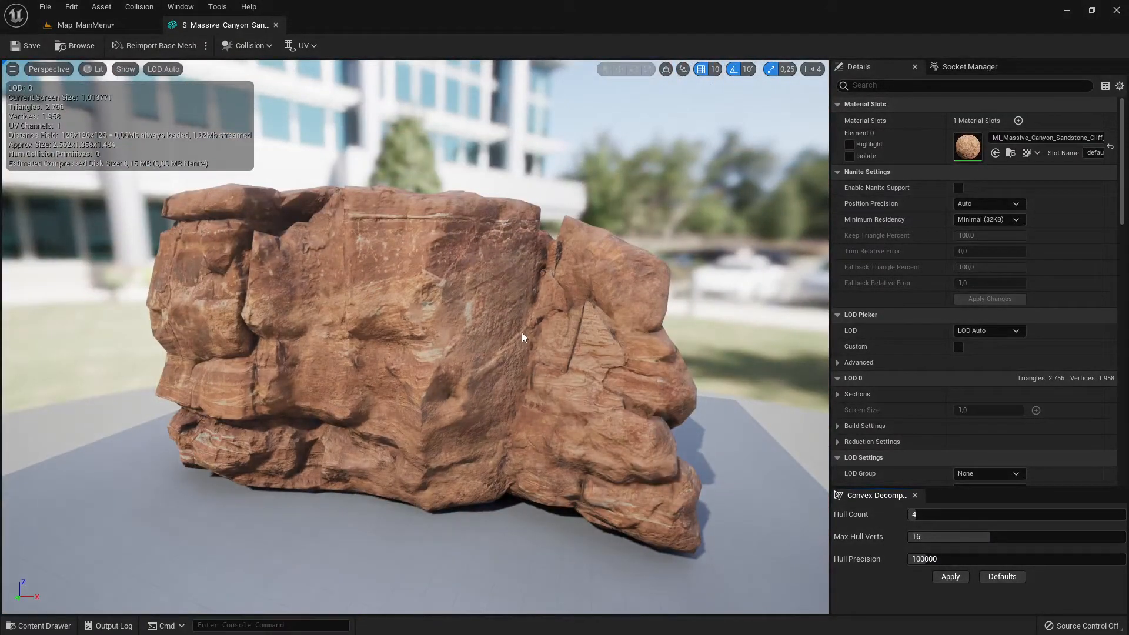
- Add a box simplified collision to the sandstone cliff mesh
{"action": "left_click", "coordinate": [137, 7]}
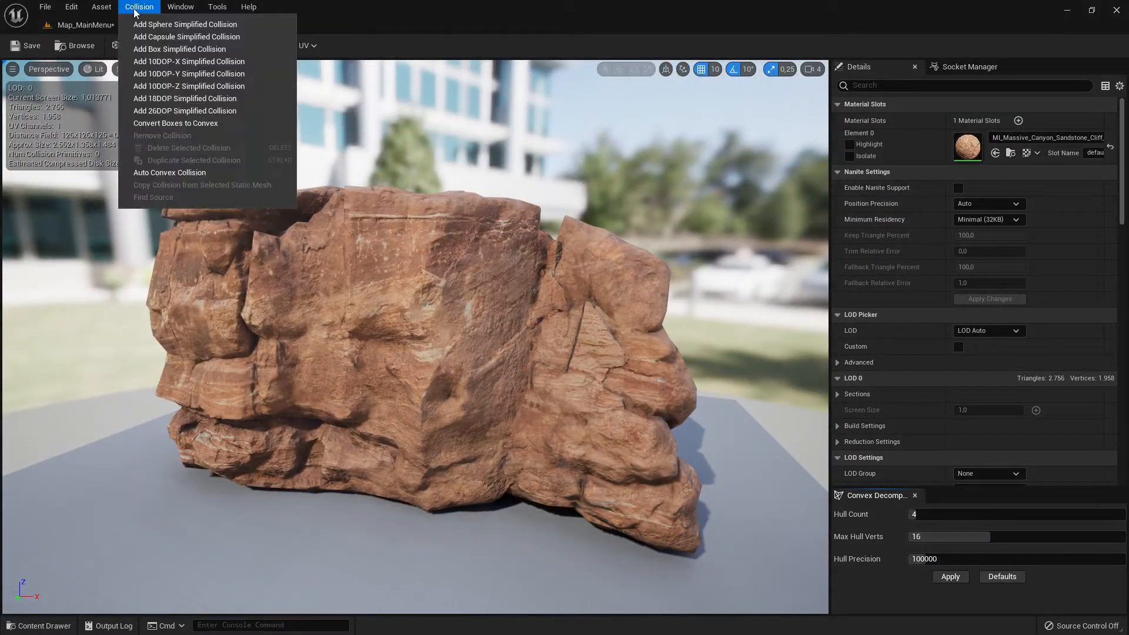
{"action": "left_click", "coordinate": [189, 50]}
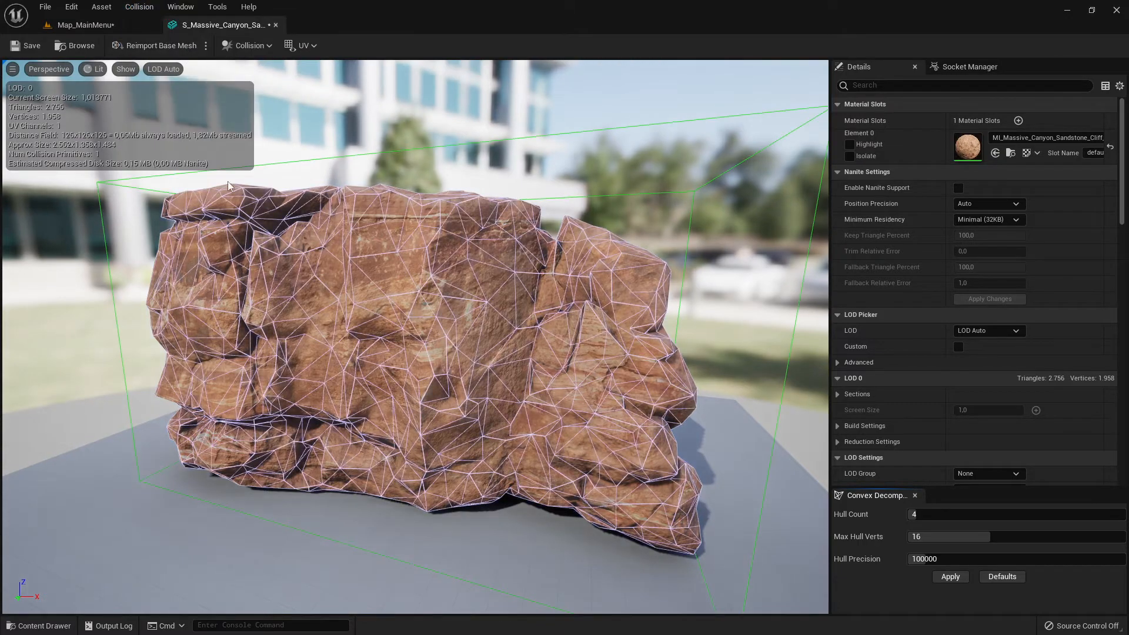
{"action": "right_click_drag", "start_coordinate": [198, 237], "coordinate": [212, 267]}
{"action": "key", "text": "w"}
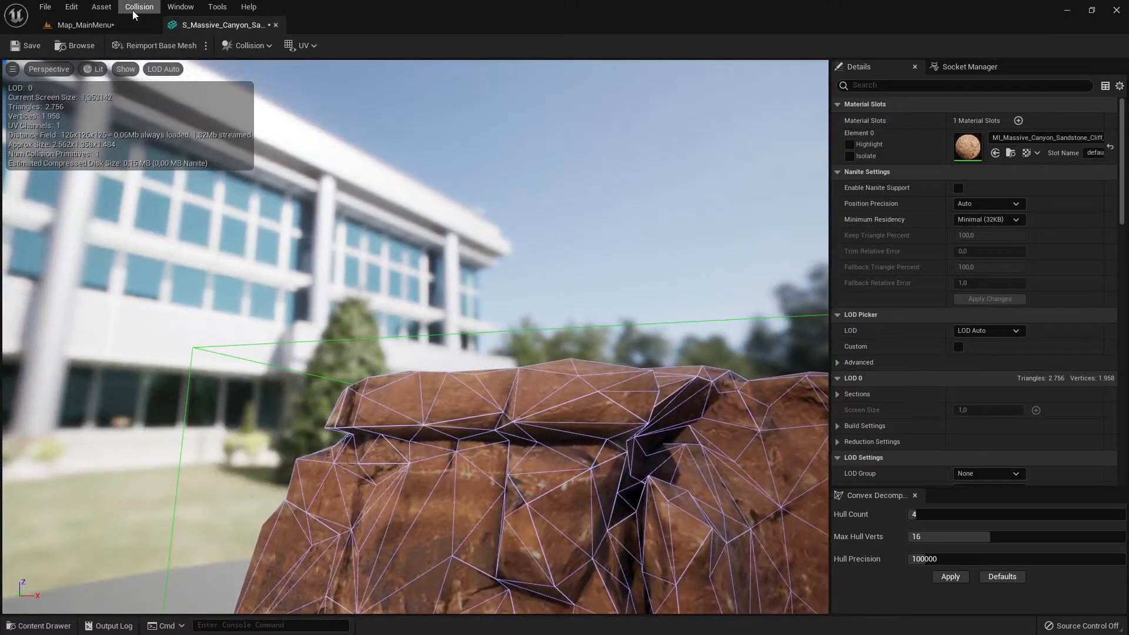
- Select the cliff's box collision and examine from several angles how it fits around the rock
{"action": "left_click", "coordinate": [139, 6]}
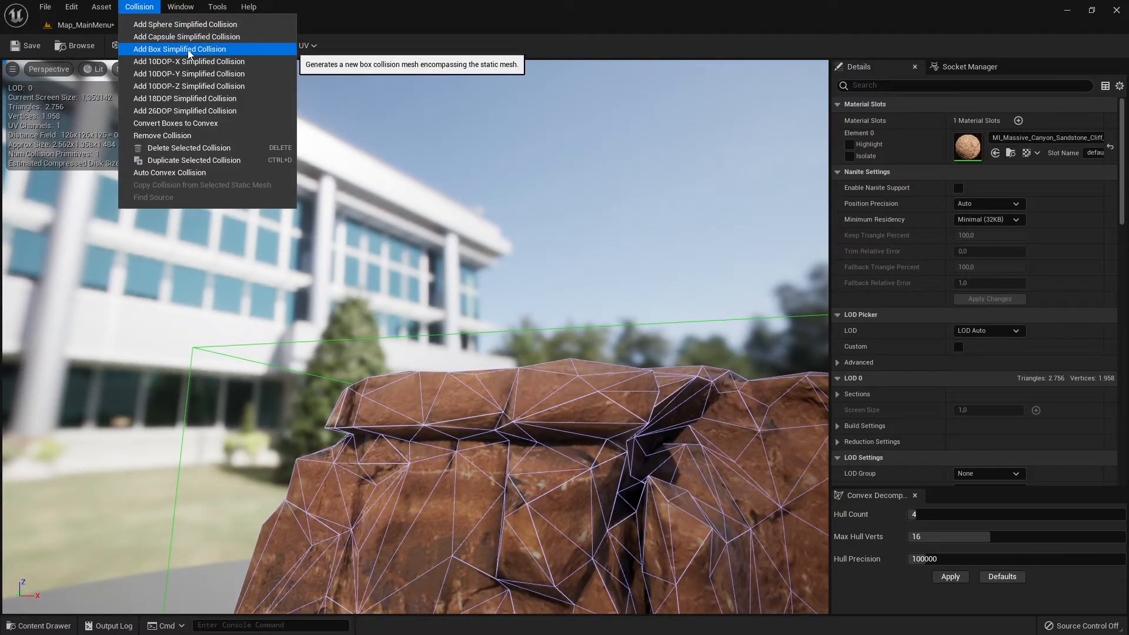
{"action": "left_click", "coordinate": [260, 364]}
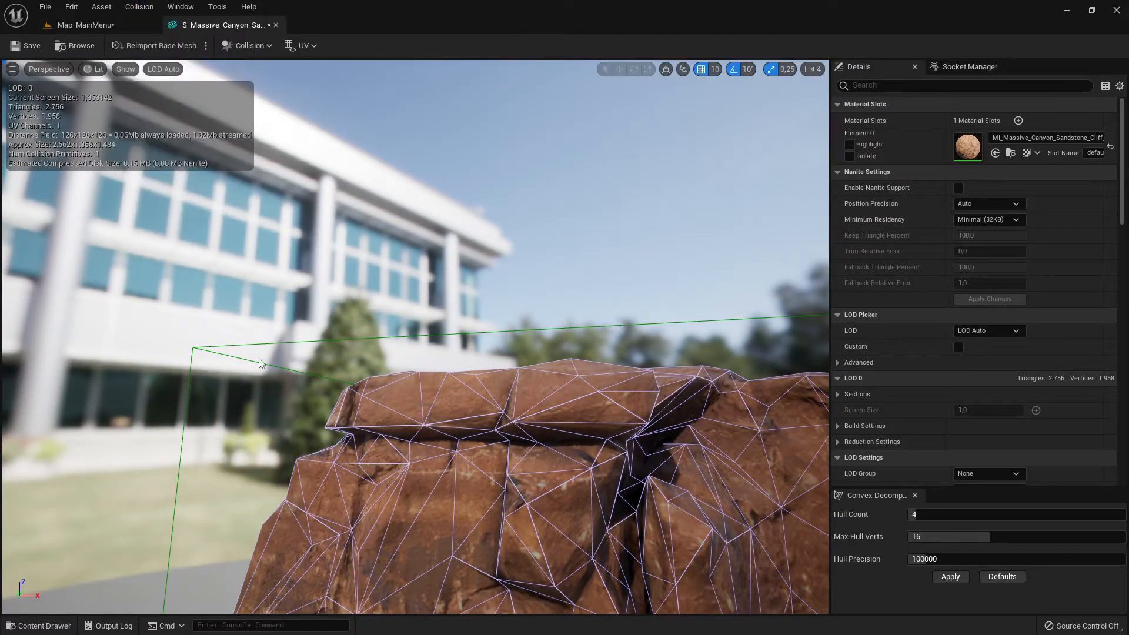
{"action": "left_click", "coordinate": [205, 348]}
{"action": "right_click_drag", "start_coordinate": [389, 400], "coordinate": [532, 448]}
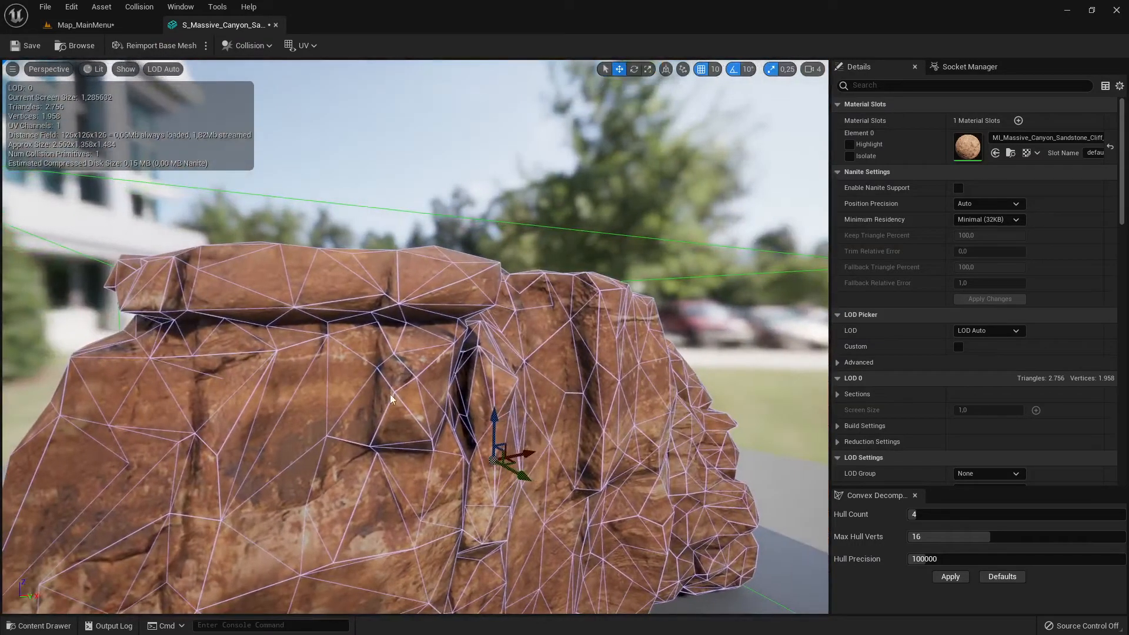
{"action": "right_click_drag", "start_coordinate": [258, 303], "coordinate": [340, 348]}
{"action": "right_click_drag", "start_coordinate": [291, 323], "coordinate": [434, 298]}
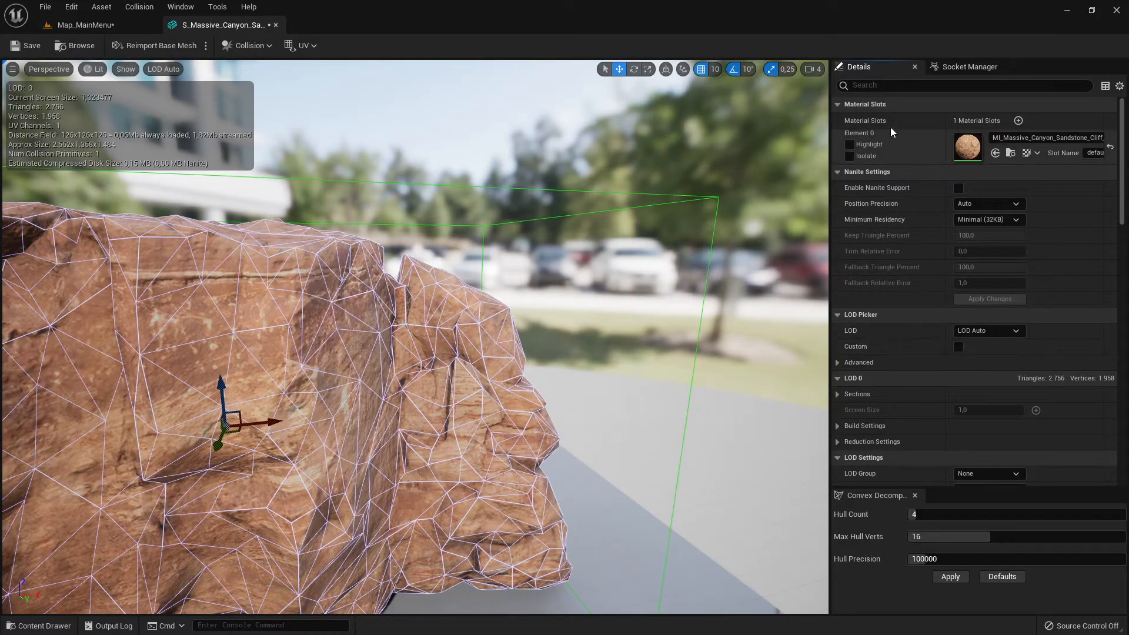
{"action": "type", "text": "col"}
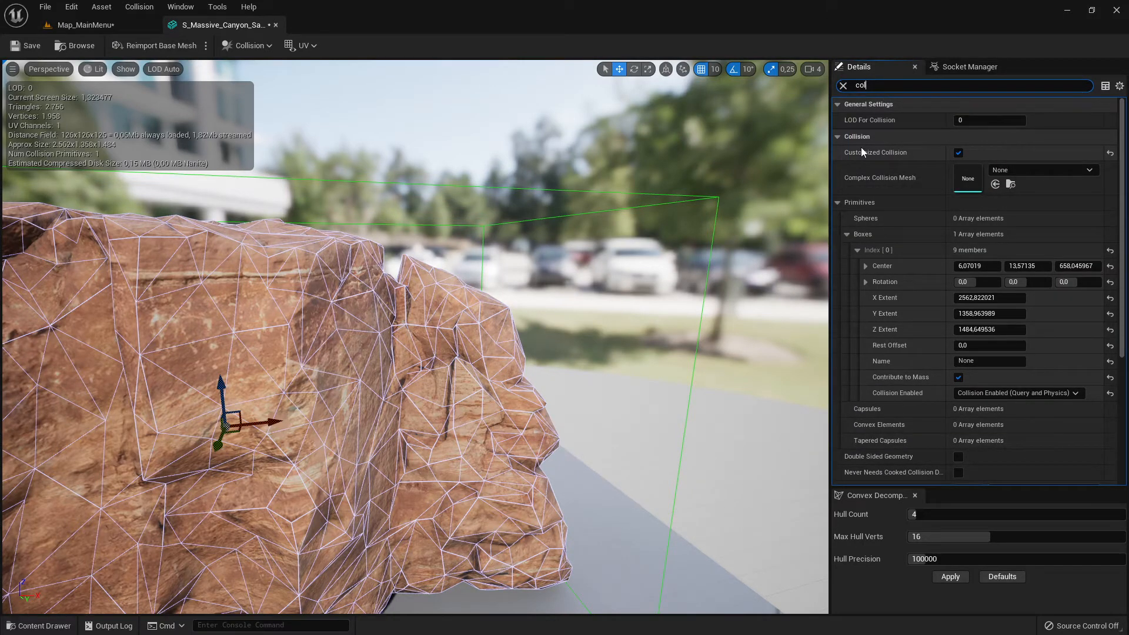
{"action": "key", "text": "BackSpace"}
{"action": "key", "text": "BackSpace"}
{"action": "key", "text": "BackSpace"}
- Set the cliff mesh's Collision Complexity to Project Default and examine the rock with only its box collision
{"action": "scroll", "coordinate": [933, 251], "scroll_direction": "down", "scroll_amount": 5}
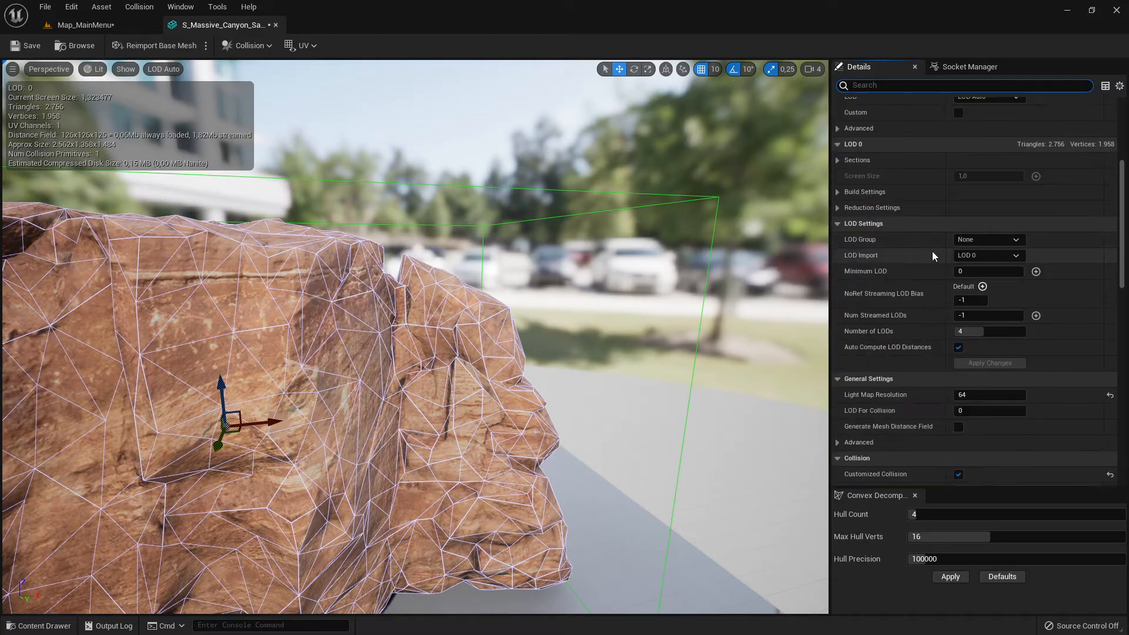
{"action": "scroll", "coordinate": [919, 202], "scroll_direction": "up", "scroll_amount": 6}
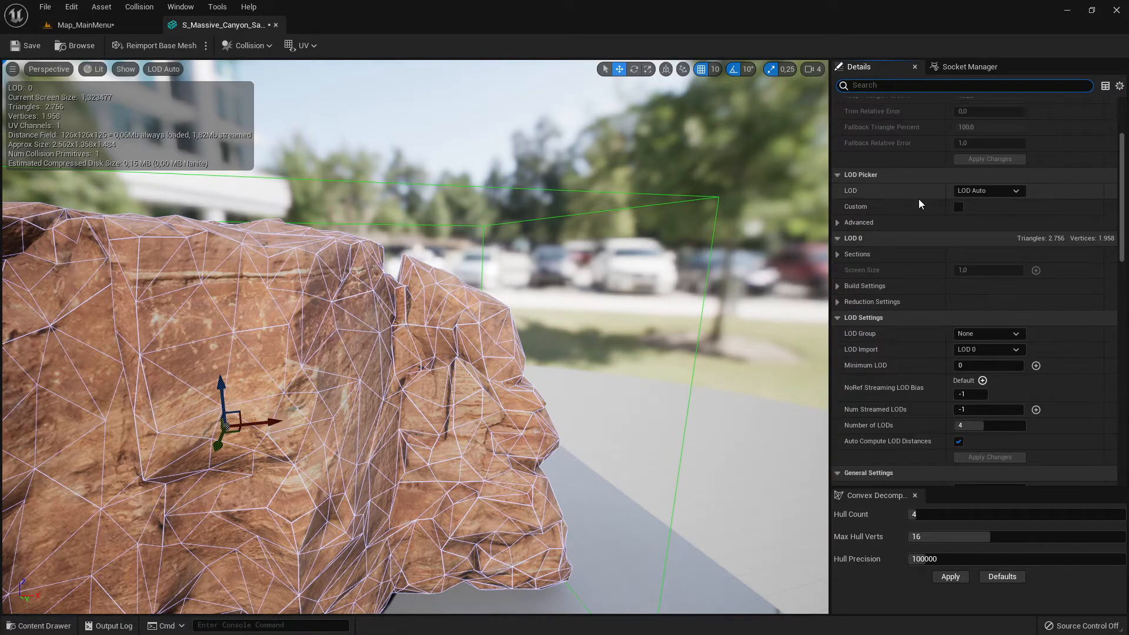
{"action": "scroll", "coordinate": [922, 218], "scroll_direction": "down", "scroll_amount": 3}
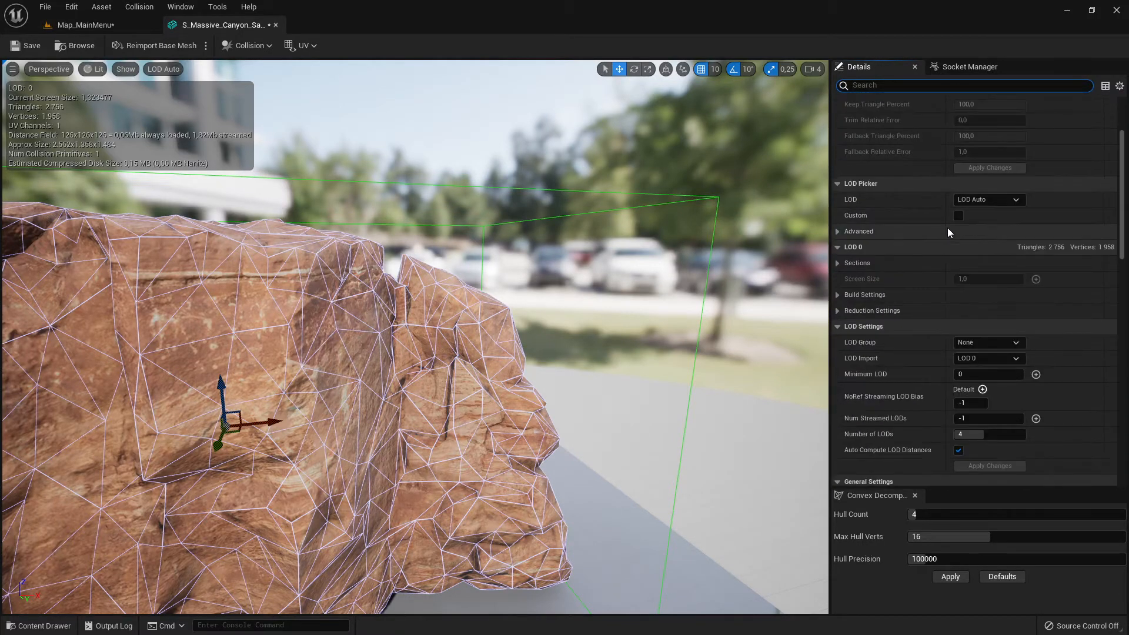
{"action": "scroll", "coordinate": [945, 259], "scroll_direction": "down", "scroll_amount": 6}
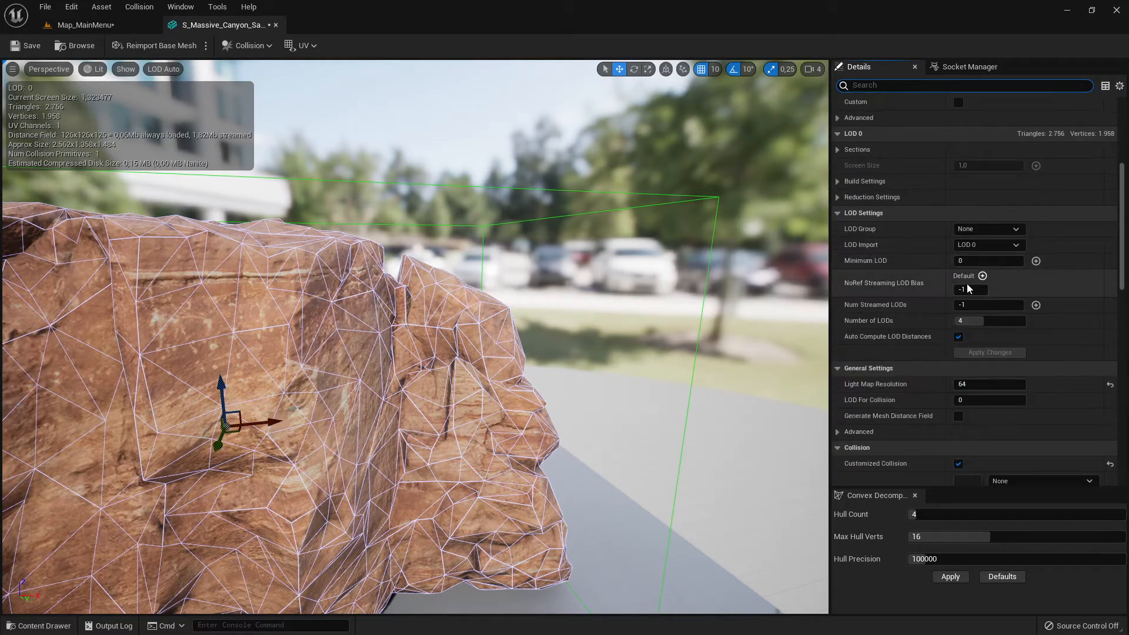
{"action": "scroll", "coordinate": [879, 335], "scroll_direction": "down", "scroll_amount": 2}
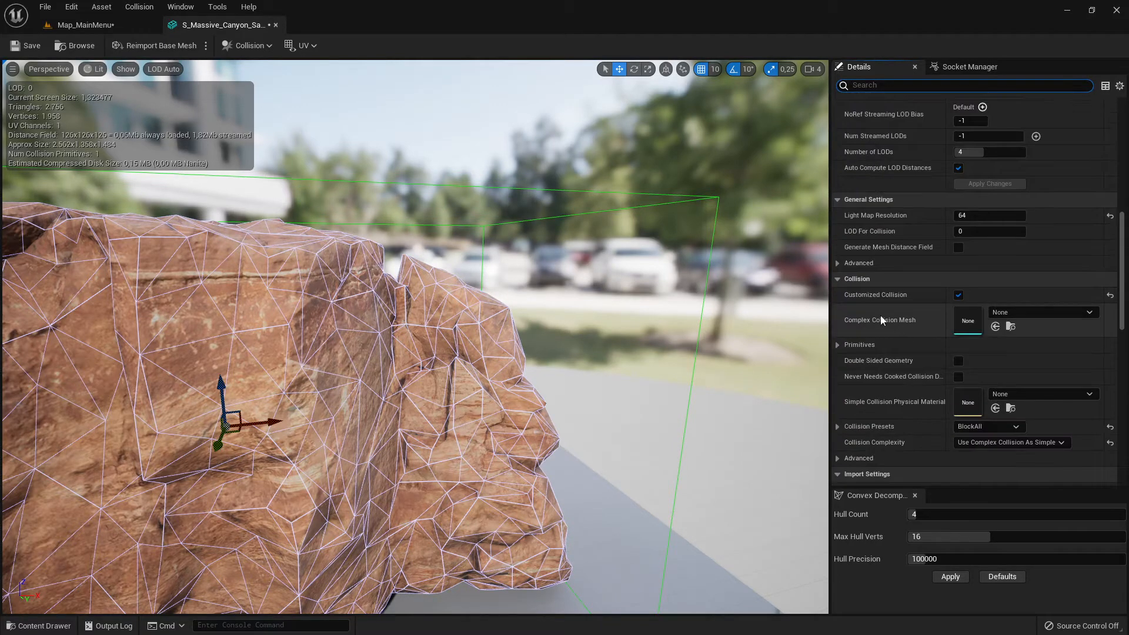
{"action": "scroll", "coordinate": [876, 297], "scroll_direction": "down", "scroll_amount": 2}
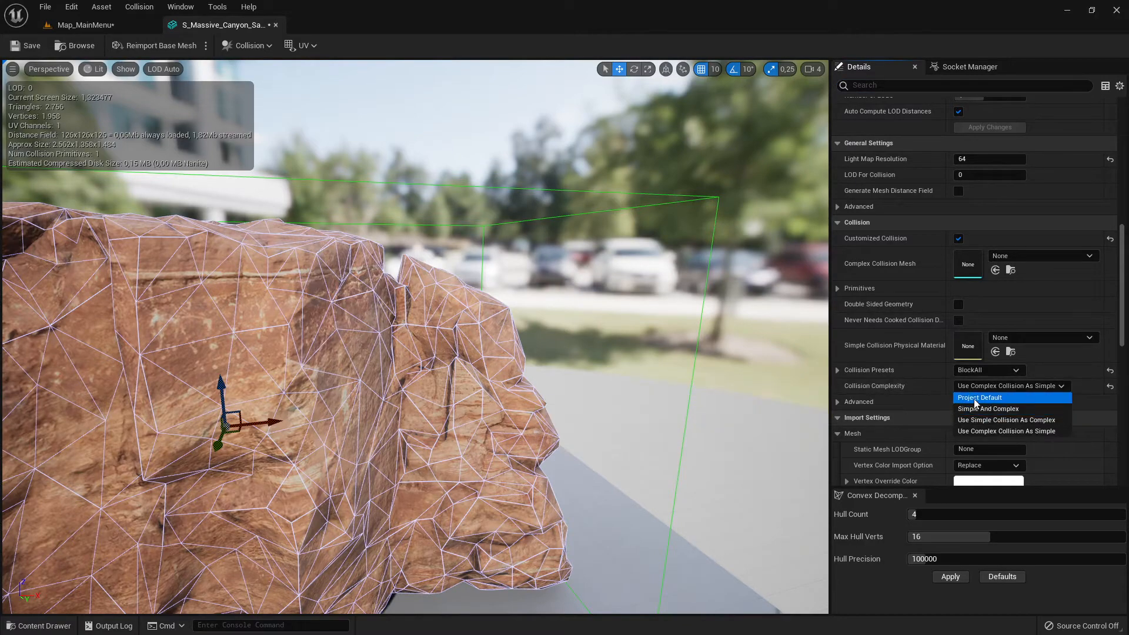
{"action": "left_click", "coordinate": [972, 398]}
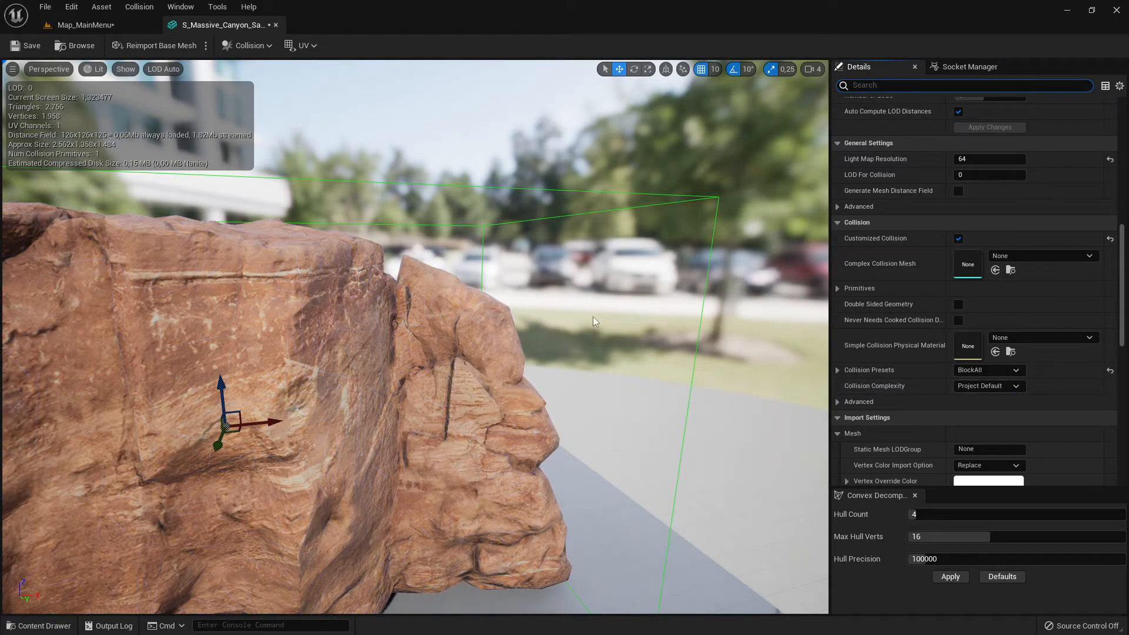
{"action": "right_click_drag", "start_coordinate": [592, 316], "coordinate": [468, 388]}
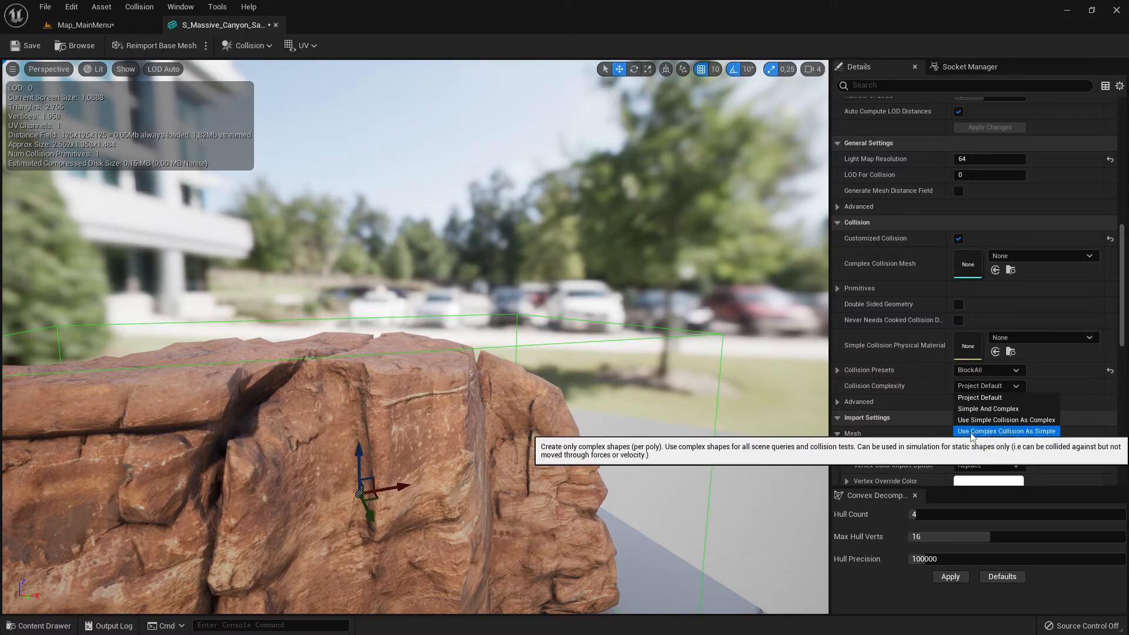
- Set the cliff mesh's Collision Complexity to Use Complex Collision As Simple, inspect the per-polygon collision around the rock, and save the mesh
{"action": "left_click", "coordinate": [1024, 433]}
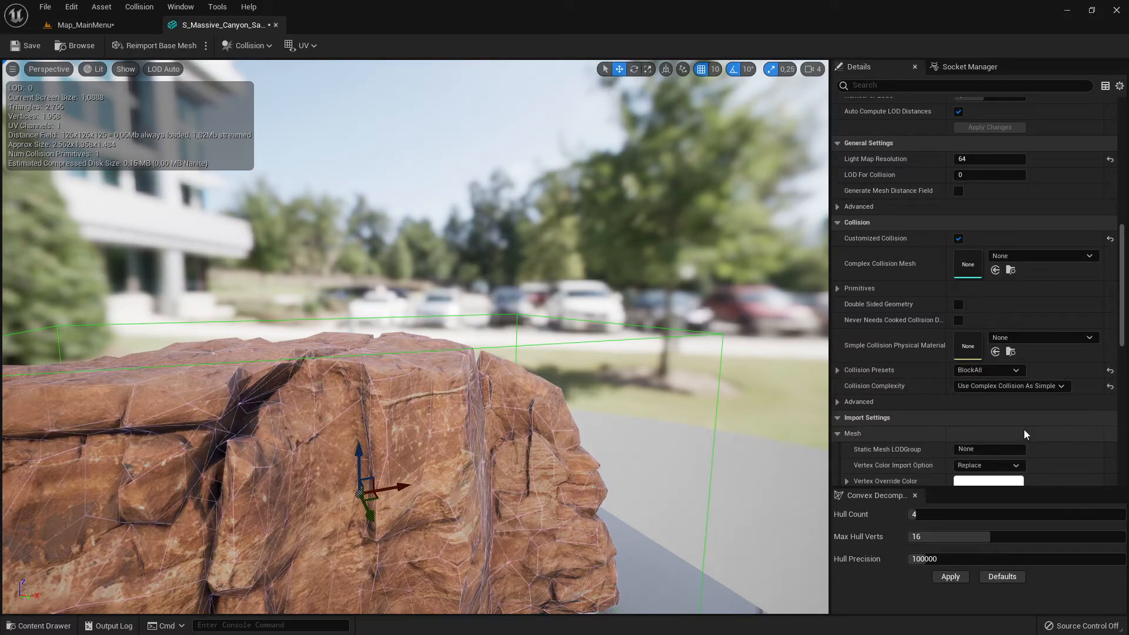
{"action": "right_click_drag", "start_coordinate": [634, 417], "coordinate": [604, 371]}
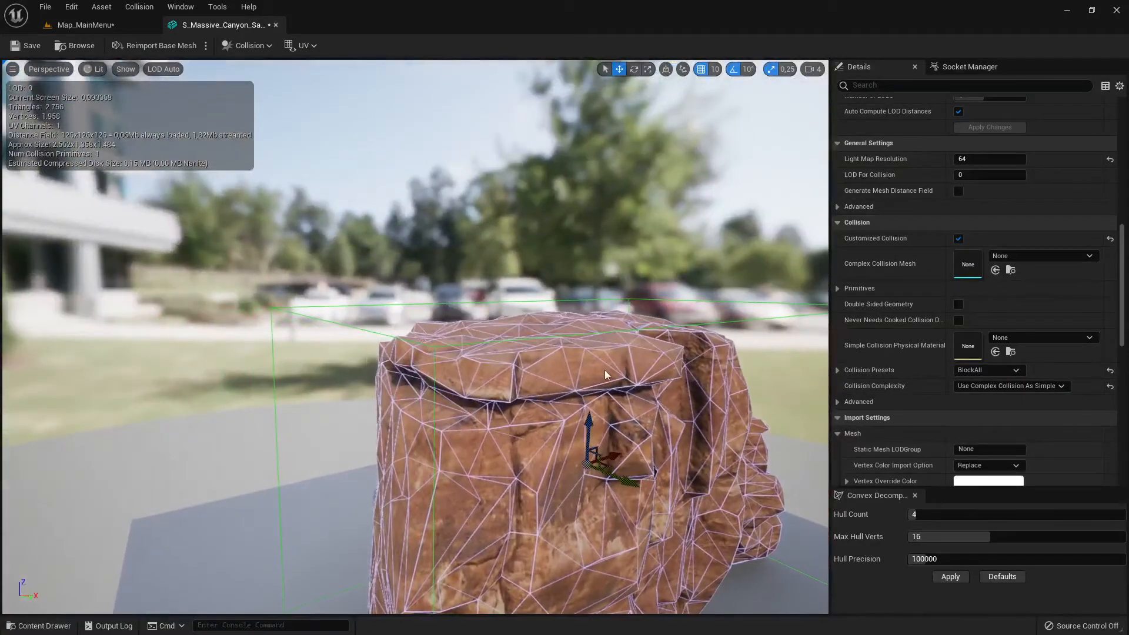
{"action": "mouse_move", "coordinate": [501, 407]}
{"action": "right_mouse_down"}
{"action": "mouse_move", "coordinate": [382, 405]}
{"action": "mouse_move", "coordinate": [501, 407]}
{"action": "right_mouse_up"}
{"action": "right_click_drag", "start_coordinate": [587, 391], "coordinate": [447, 344]}
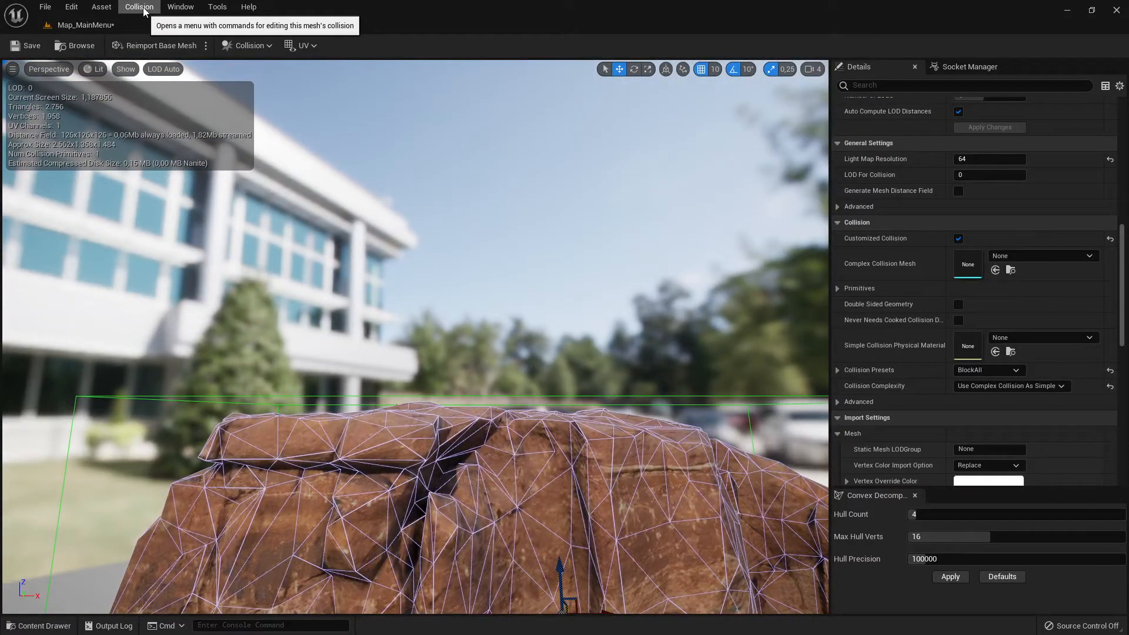
{"action": "left_click", "coordinate": [27, 47]}
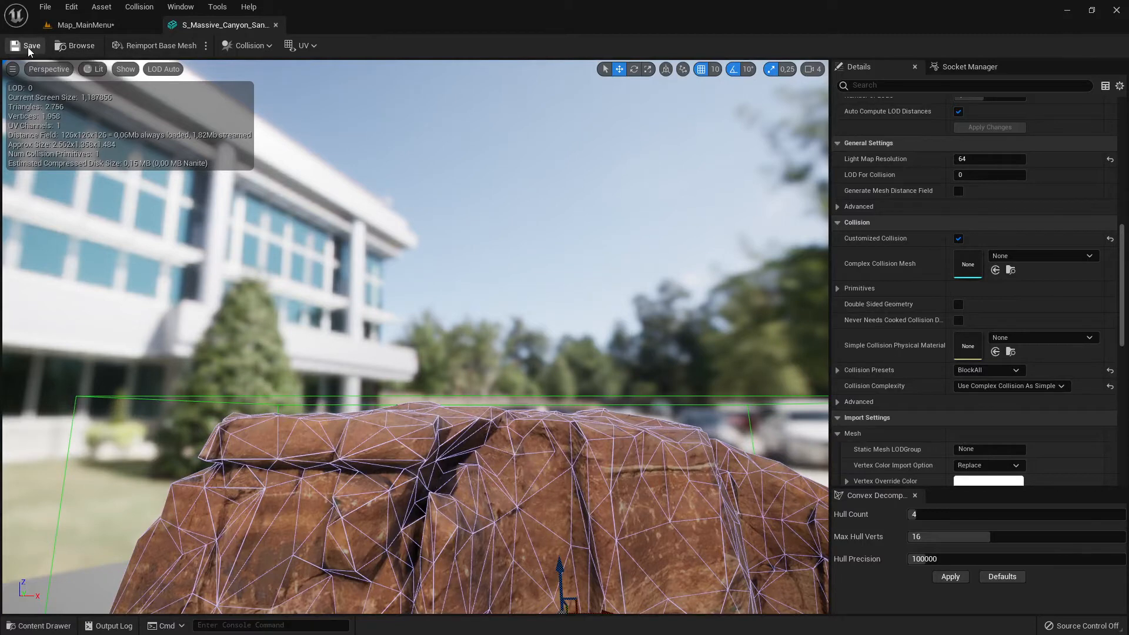
- Return to the Map_MainMenu level and save all unsaved content, including the level
{"action": "left_click", "coordinate": [88, 26]}
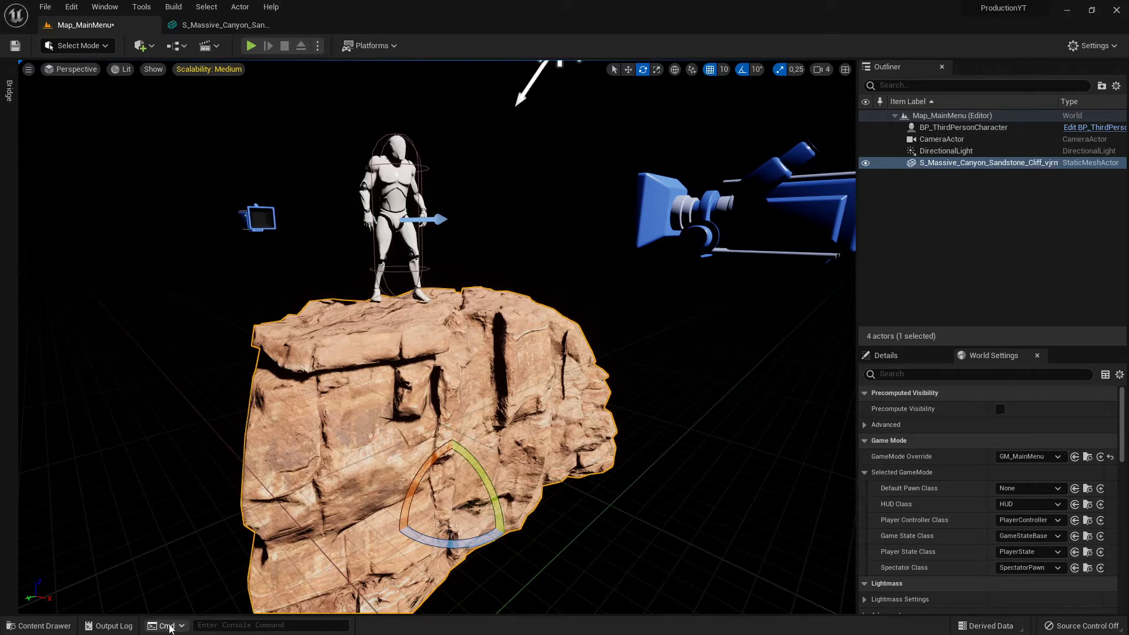
{"action": "left_click", "coordinate": [39, 626]}
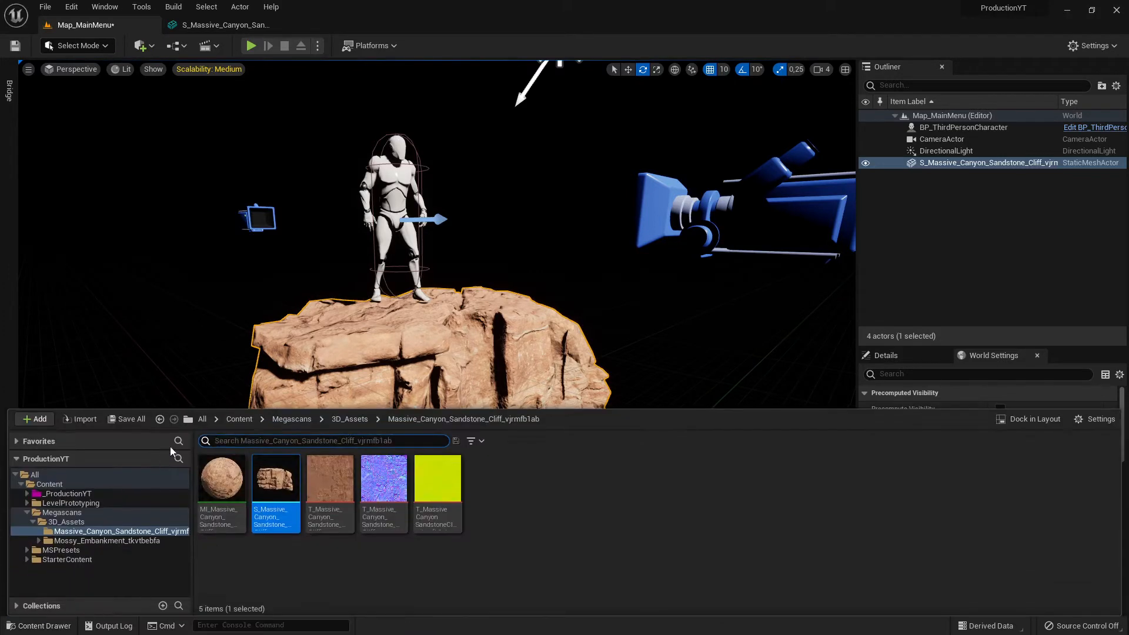
{"action": "left_click", "coordinate": [125, 419]}
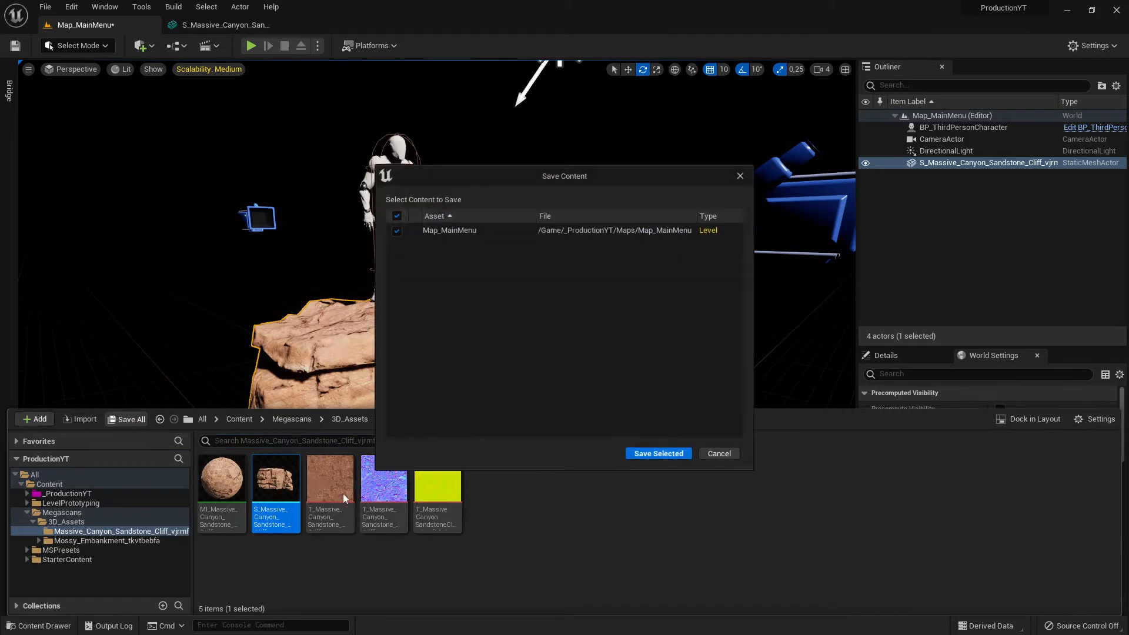
{"action": "left_click", "coordinate": [655, 455]}
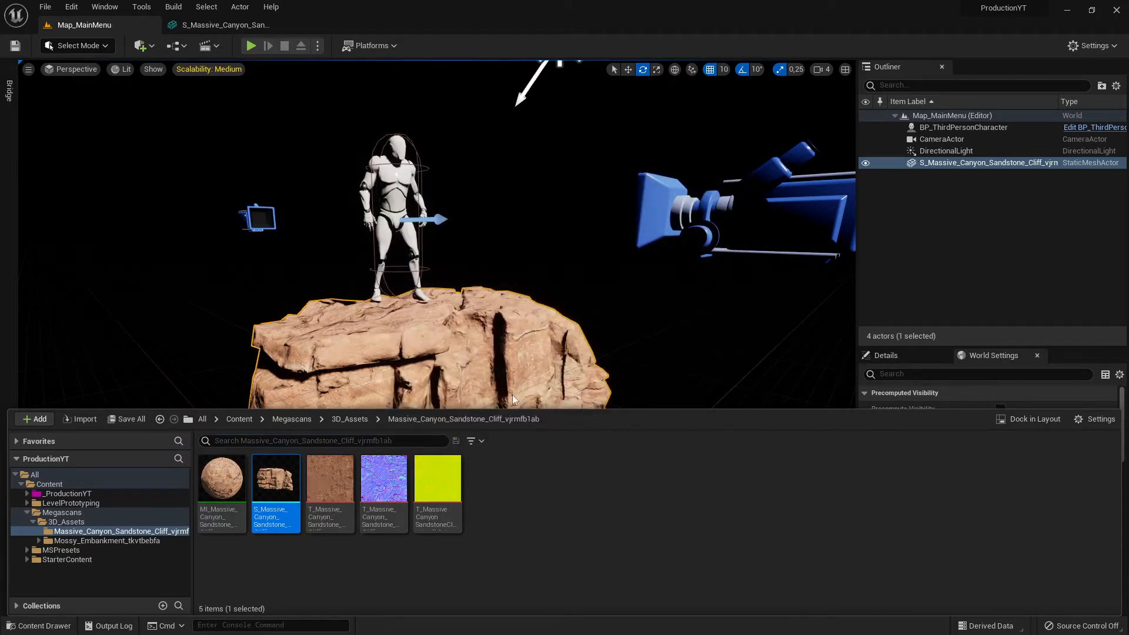
- Play the main menu level, stop it, and check from the side how the character stands on the cliff
{"action": "left_click", "coordinate": [251, 46]}
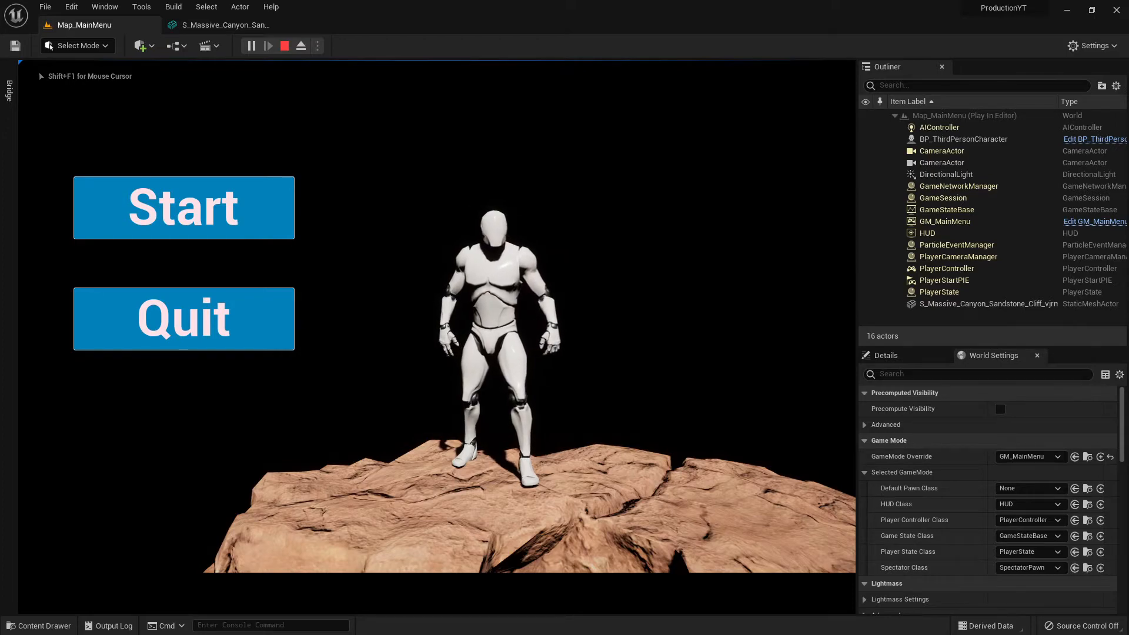
{"action": "key", "text": "Escape"}
{"action": "right_click_drag", "start_coordinate": [437, 336], "coordinate": [493, 344]}
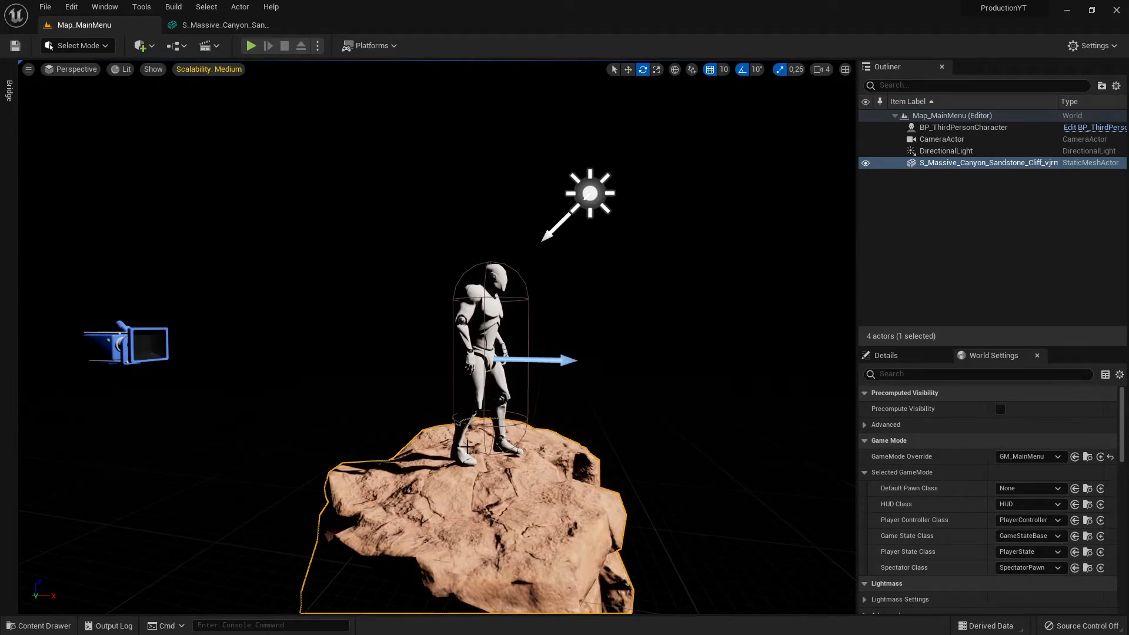
{"action": "right_click_drag", "start_coordinate": [494, 344], "coordinate": [629, 370]}
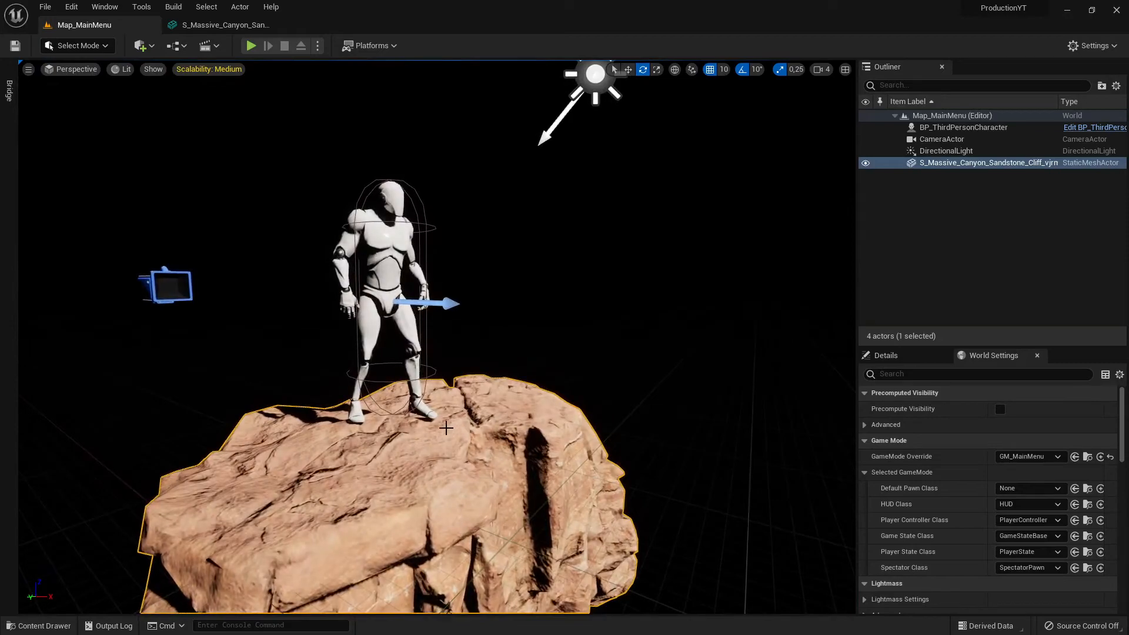
{"action": "right_click_drag", "start_coordinate": [446, 428], "coordinate": [782, 400]}
- Replay the menu level, stop it, and compare the positions of the character, cliff, camera and light in the scene
{"action": "left_click", "coordinate": [251, 47]}
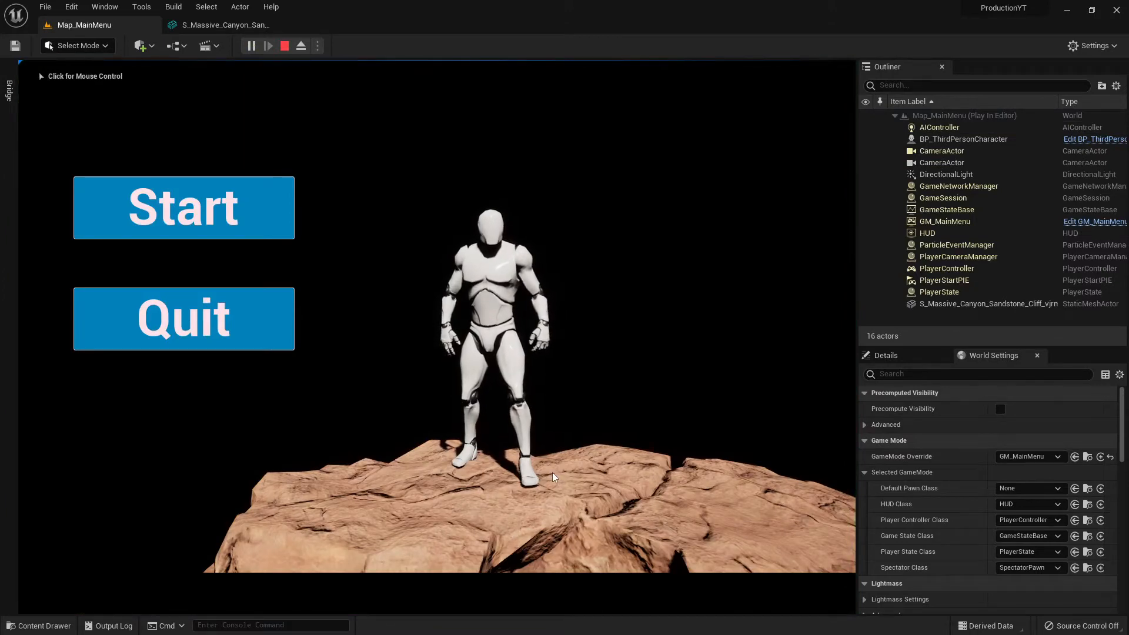
{"action": "key", "text": "Escape"}
{"action": "right_click_drag", "start_coordinate": [397, 261], "coordinate": [477, 270]}
{"action": "right_click_drag", "start_coordinate": [529, 376], "coordinate": [490, 386]}
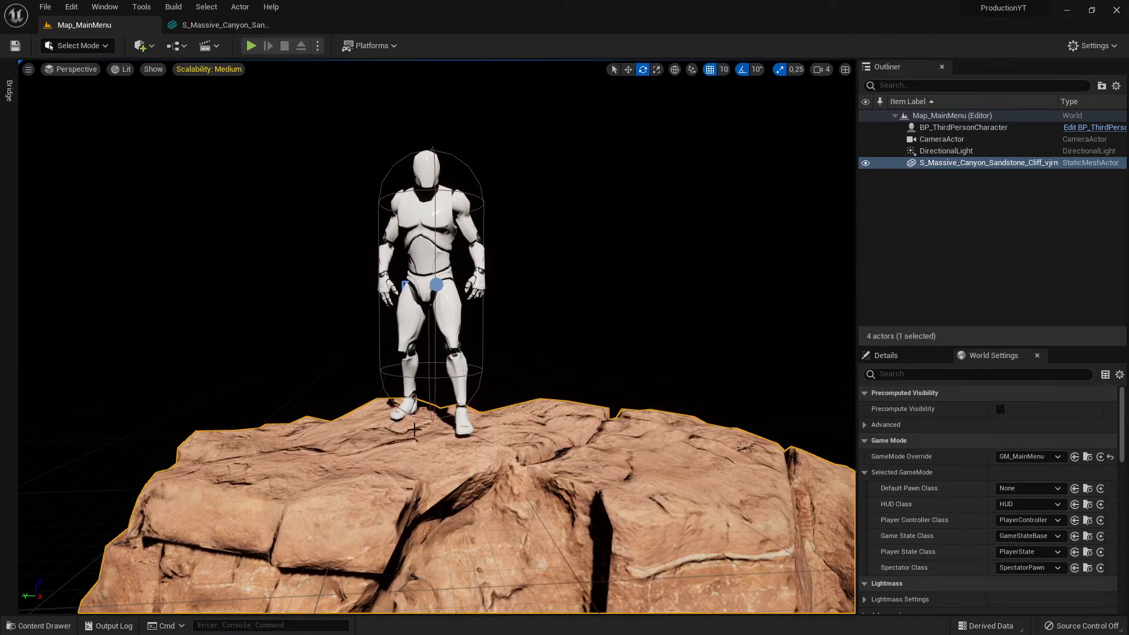
{"action": "mouse_move", "coordinate": [543, 433]}
{"action": "right_mouse_down"}
{"action": "mouse_move", "coordinate": [594, 433]}
{"action": "mouse_move", "coordinate": [544, 433]}
{"action": "right_mouse_up"}
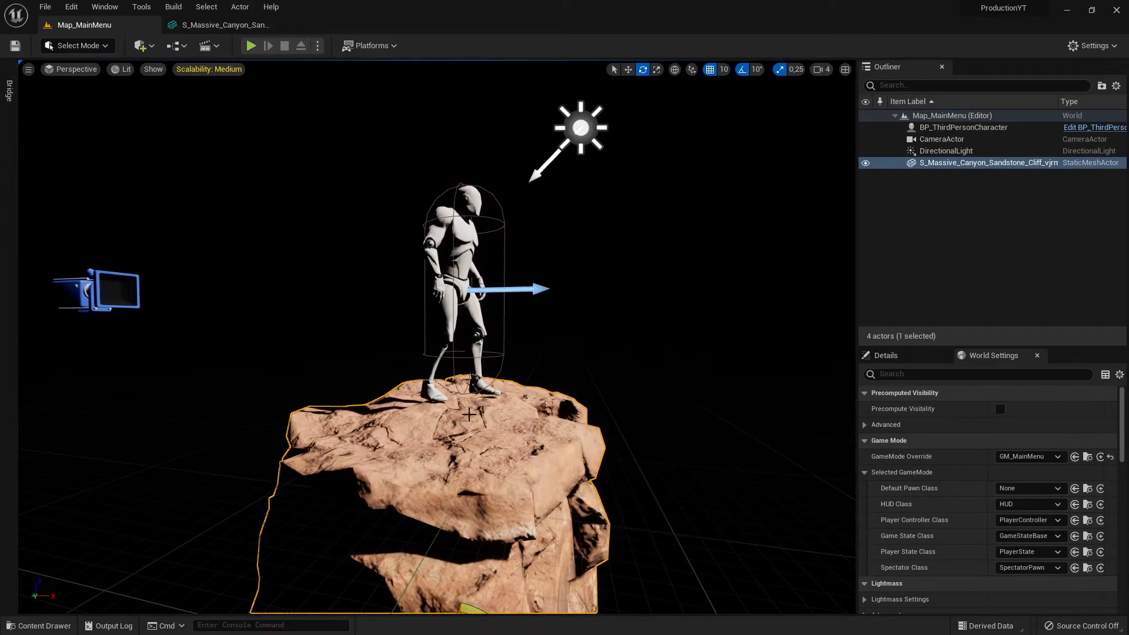
{"action": "mouse_move", "coordinate": [172, 427]}
{"action": "right_mouse_down"}
{"action": "mouse_move", "coordinate": [329, 427]}
{"action": "mouse_move", "coordinate": [171, 427]}
{"action": "right_mouse_up"}
{"action": "scroll", "coordinate": [200, 388], "scroll_direction": "down", "scroll_amount": 5}
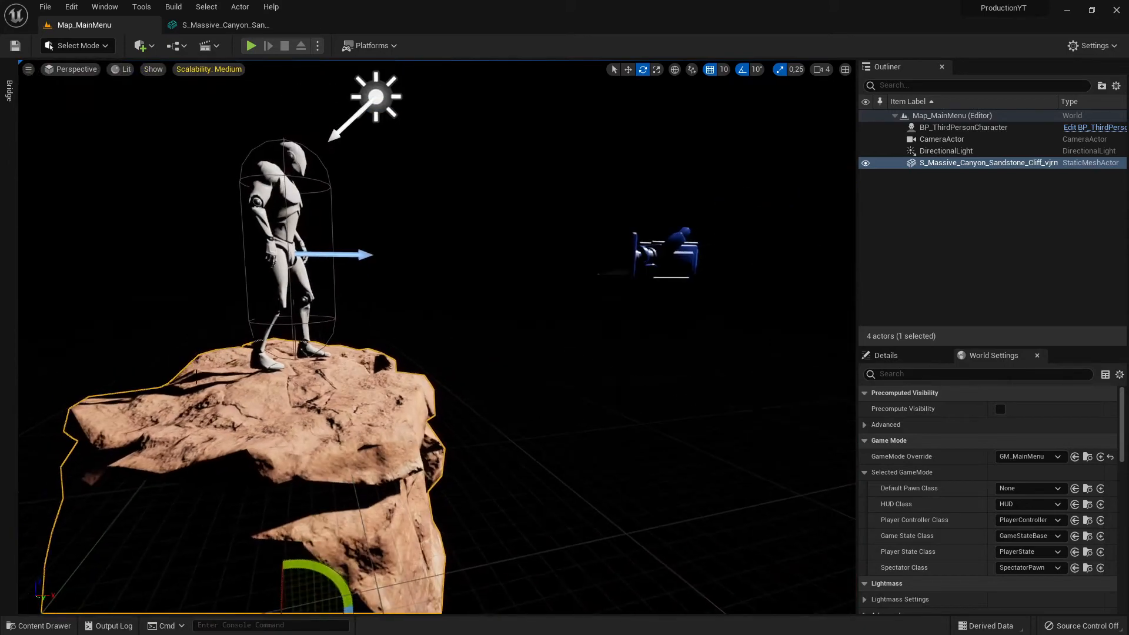
{"action": "right_click_drag", "start_coordinate": [340, 373], "coordinate": [394, 350]}
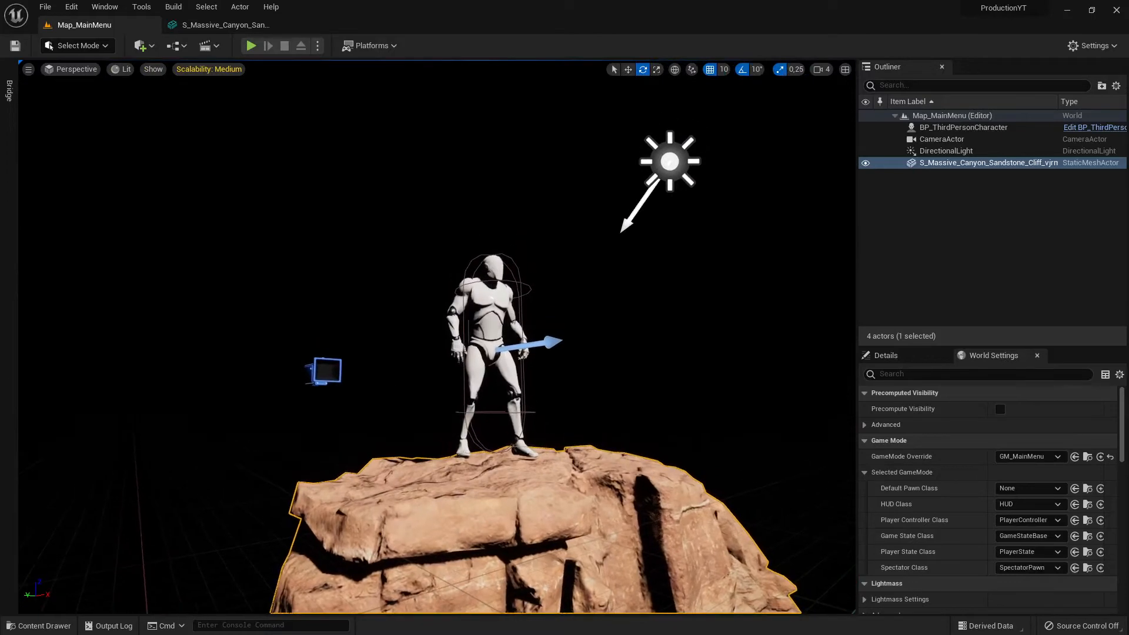
- Preview the main menu before and after flying around the cliff scene, stopping each play session
{"action": "left_click", "coordinate": [251, 45]}
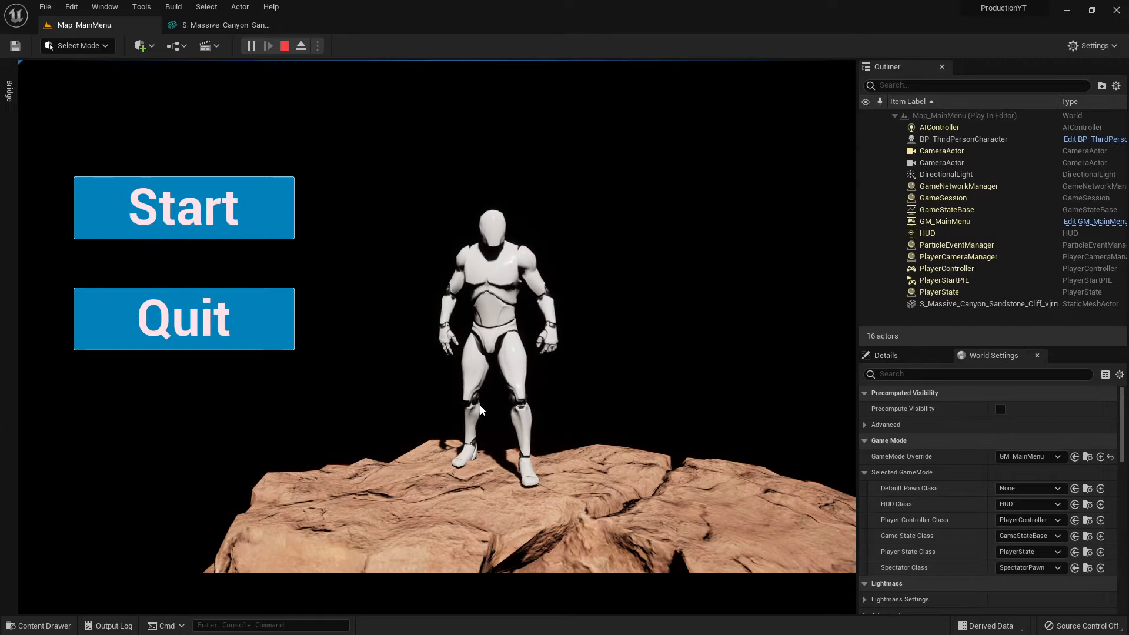
{"action": "key", "text": "Escape"}
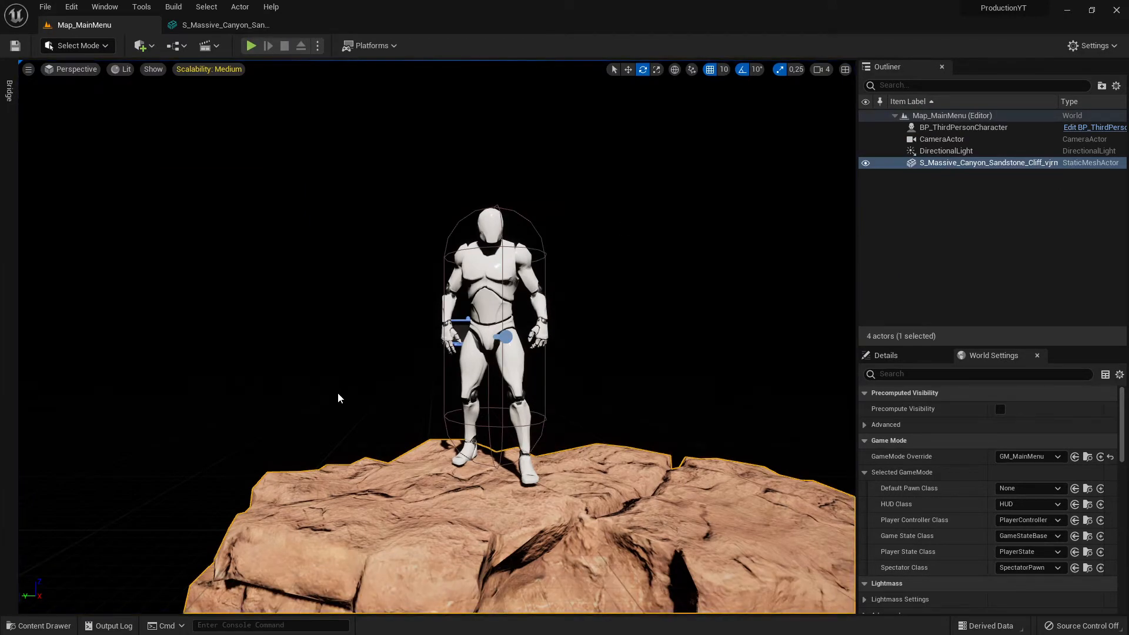
{"action": "key", "text": "s"}
{"action": "right_click_drag", "start_coordinate": [382, 385], "coordinate": [275, 270]}
{"action": "key", "text": "w"}
{"action": "key", "text": "s"}
{"action": "key", "text": "a"}
{"action": "key", "text": "d"}
{"action": "key", "text": "w"}
{"action": "key", "text": "s"}
{"action": "key", "text": "w"}
{"action": "left_click", "coordinate": [251, 46]}
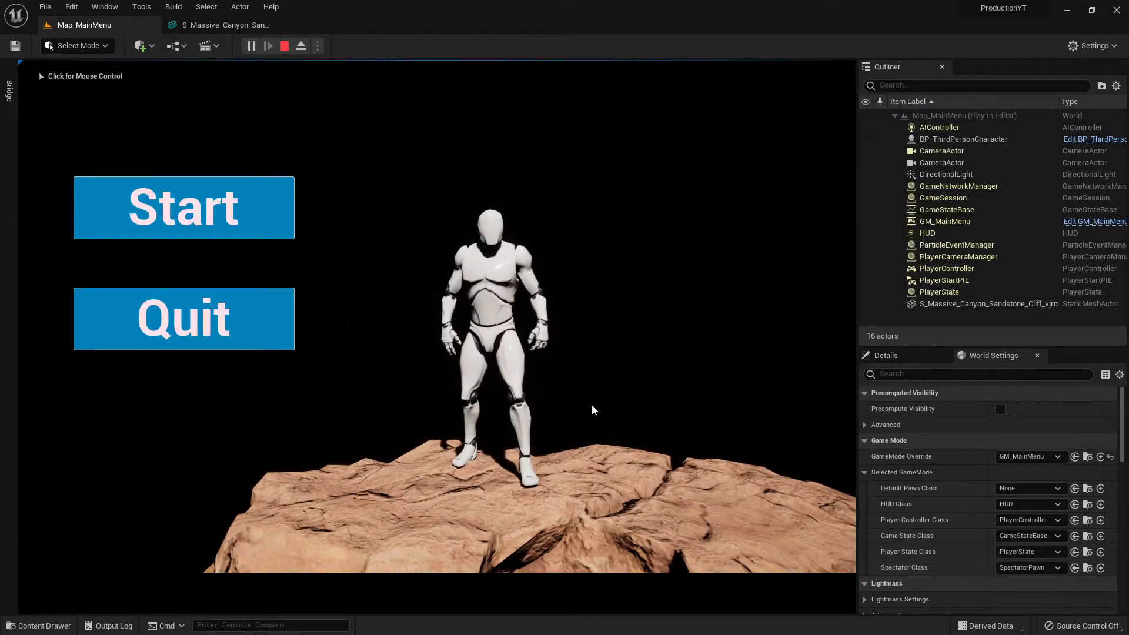
{"action": "left_click", "coordinate": [285, 45]}
- Move to the directional light beside the character and select it
{"action": "key", "text": "a"}
{"action": "right_click_drag", "start_coordinate": [403, 202], "coordinate": [368, 203]}
{"action": "key", "text": "s"}
{"action": "key", "text": "d"}
{"action": "key", "text": "w"}
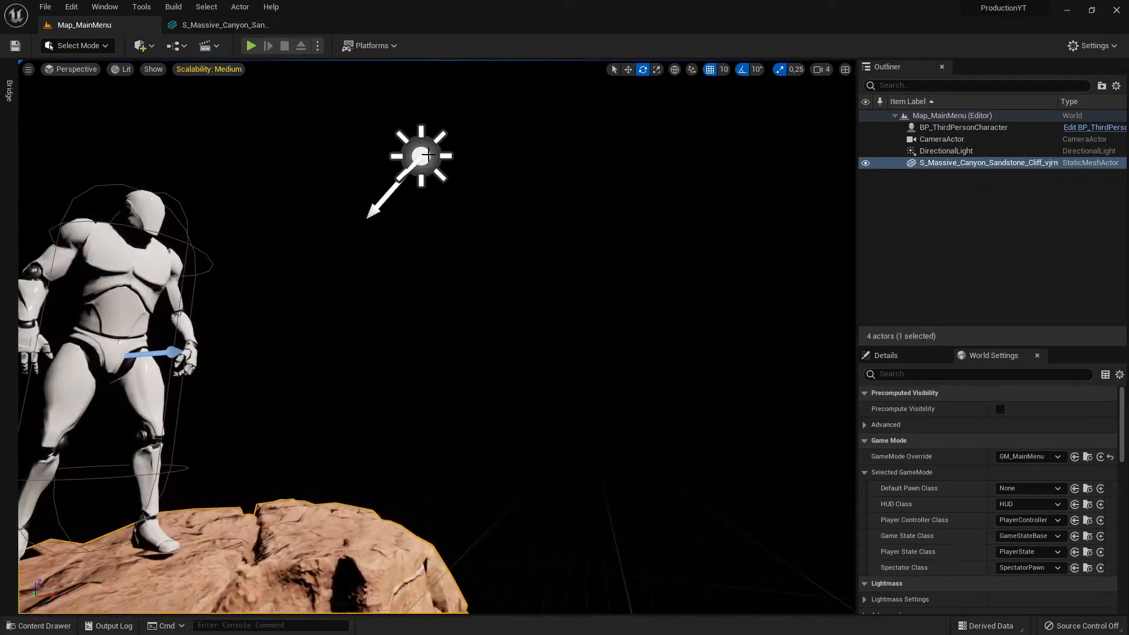
{"action": "left_click", "coordinate": [422, 154]}
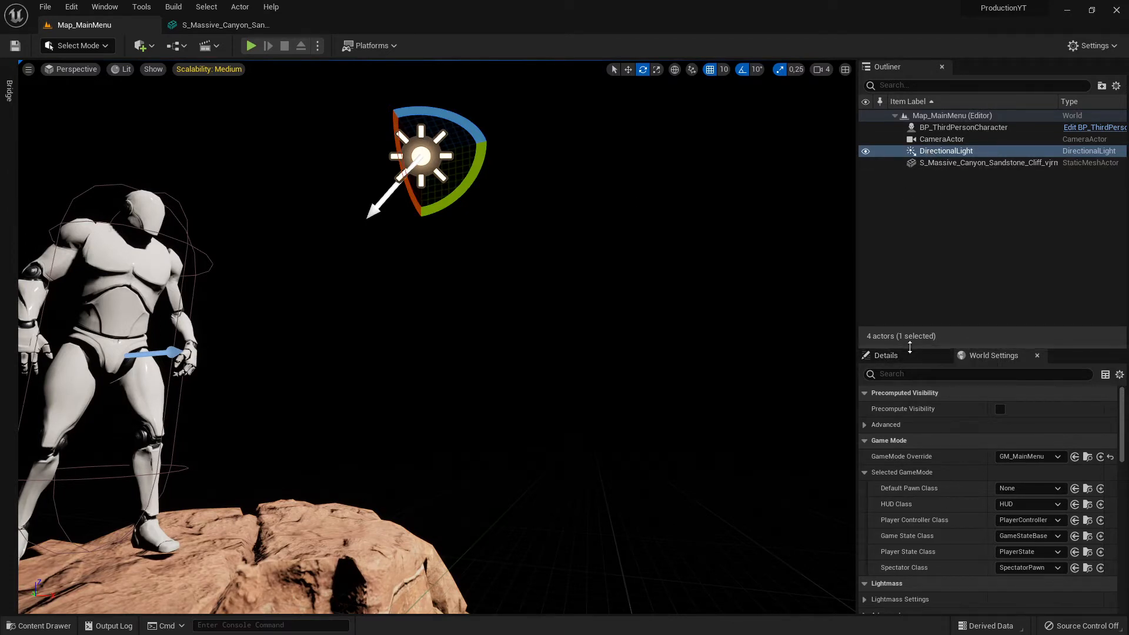
- Enlarge the settings area below the outliner and look through the world settings, expanding the advanced Precomputed Visibility options
{"action": "left_click_drag", "start_coordinate": [909, 347], "coordinate": [910, 268]}
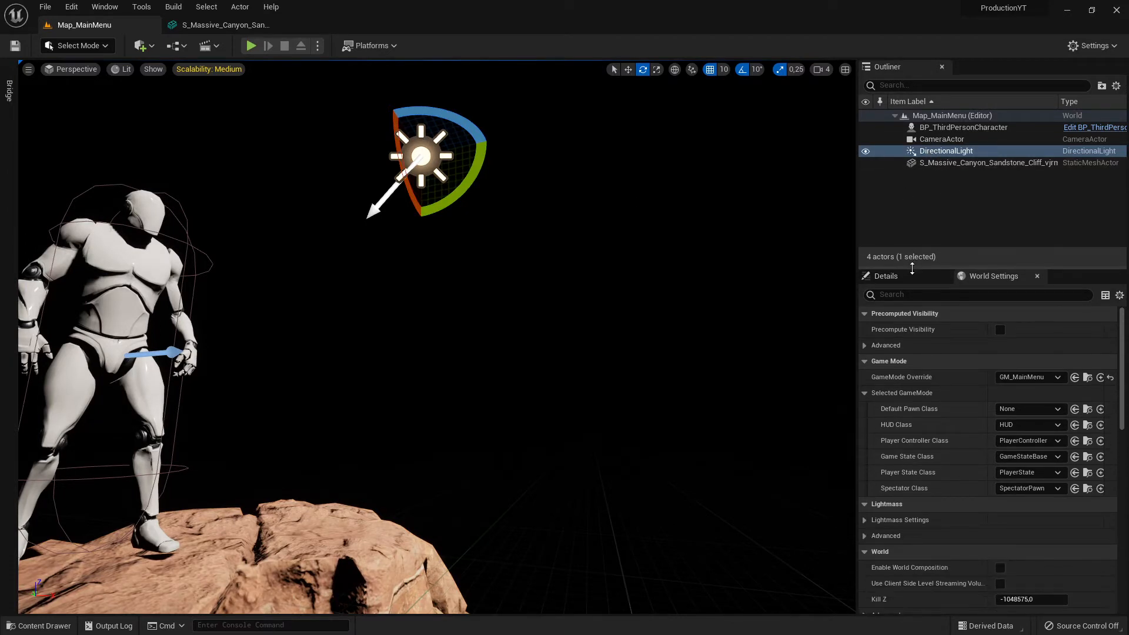
{"action": "left_click", "coordinate": [867, 347]}
{"action": "scroll", "coordinate": [951, 415], "scroll_direction": "down", "scroll_amount": 3}
{"action": "scroll", "coordinate": [958, 420], "scroll_direction": "down", "scroll_amount": 3}
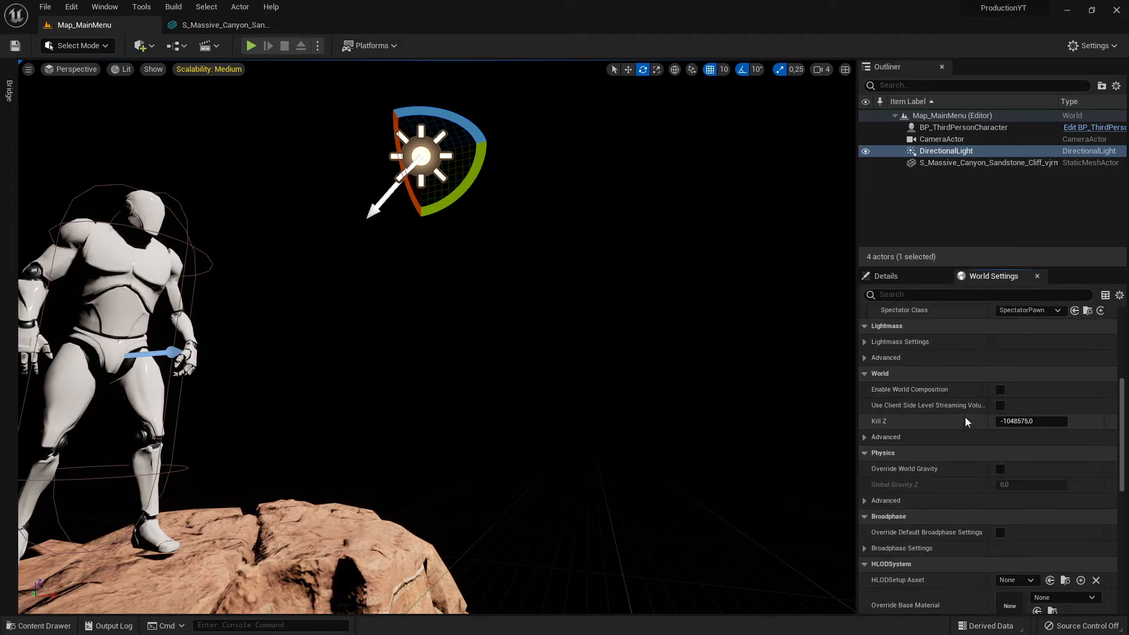
{"action": "scroll", "coordinate": [963, 418], "scroll_direction": "down", "scroll_amount": 6}
{"action": "scroll", "coordinate": [964, 417], "scroll_direction": "up", "scroll_amount": 12}
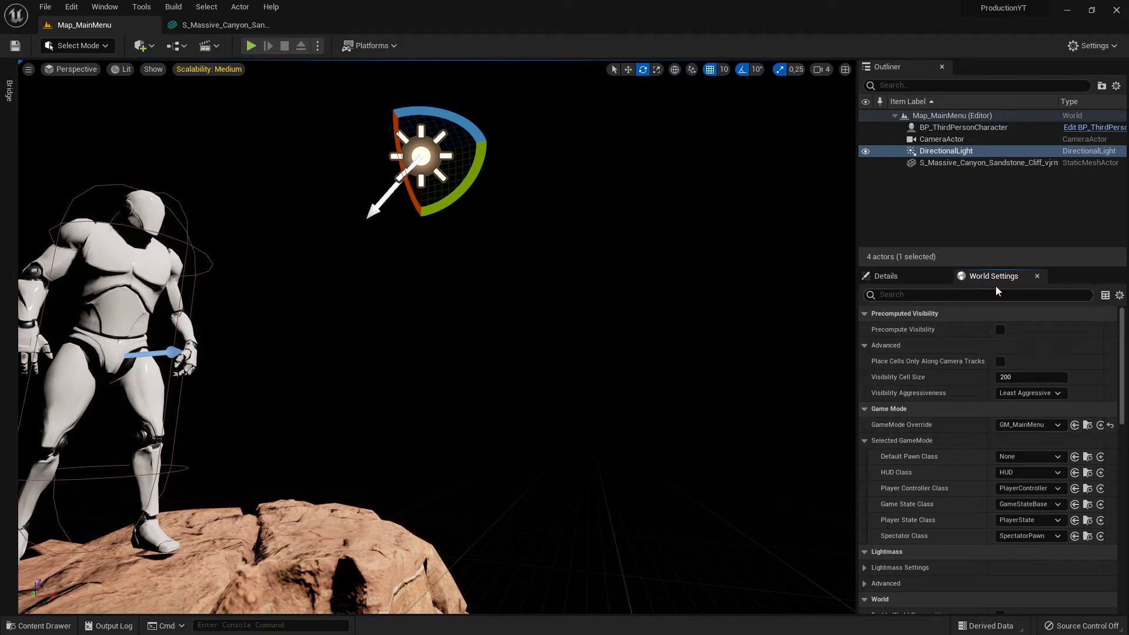
- Review the directional light's details, expand its Light Color values and try a pale pink tint
{"action": "left_click", "coordinate": [931, 274]}
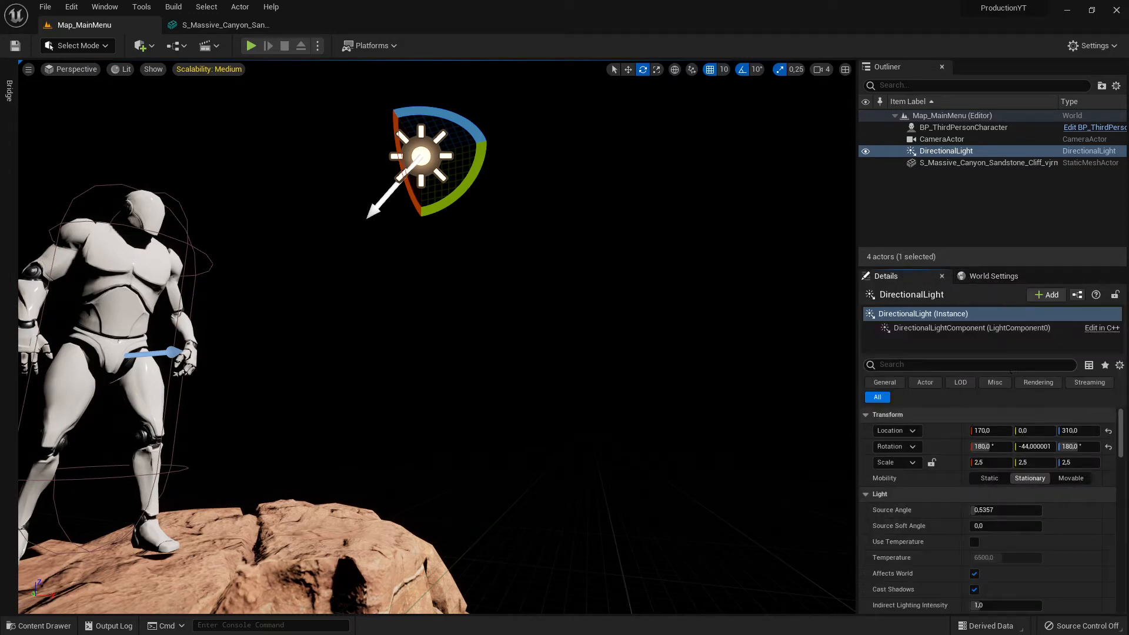
{"action": "scroll", "coordinate": [976, 447], "scroll_direction": "down", "scroll_amount": 3}
{"action": "scroll", "coordinate": [976, 441], "scroll_direction": "up", "scroll_amount": 3}
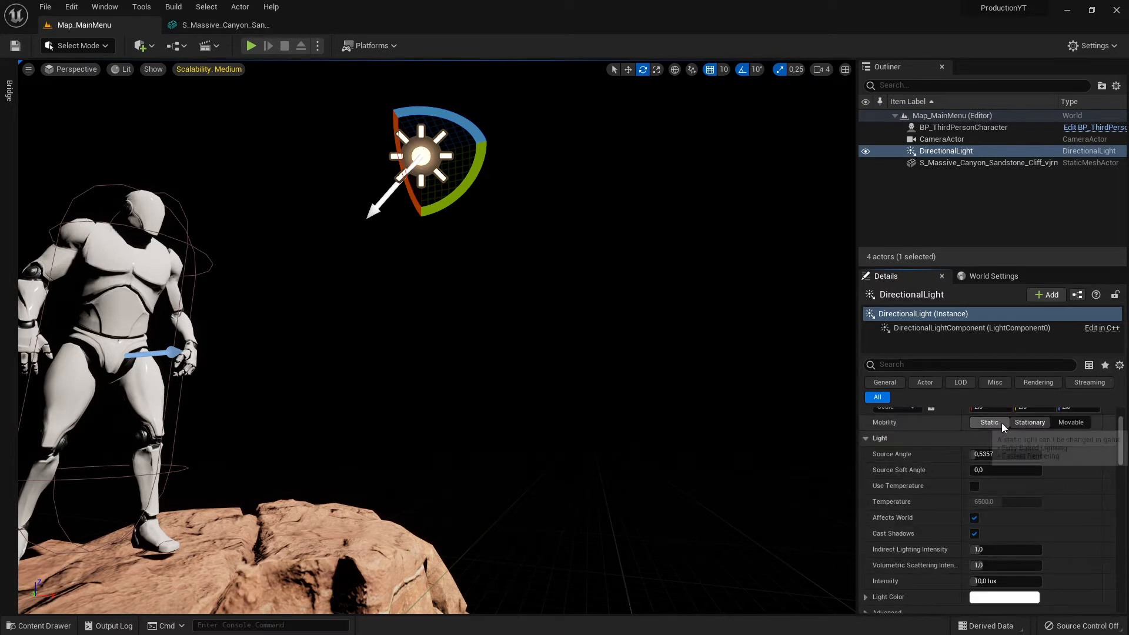
{"action": "scroll", "coordinate": [947, 470], "scroll_direction": "down", "scroll_amount": 3}
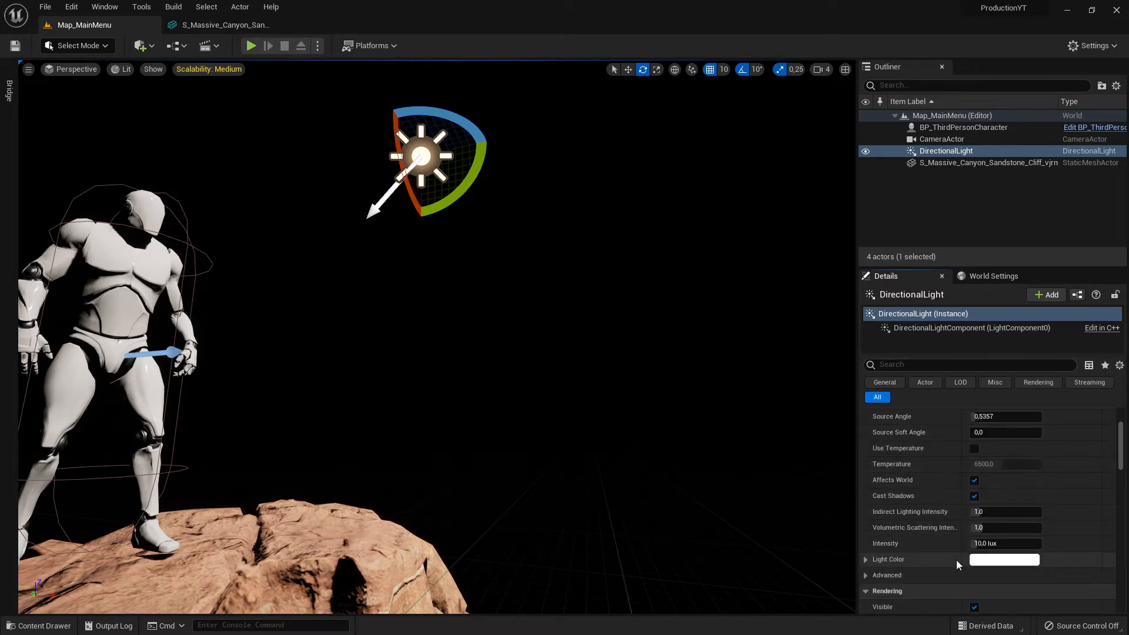
{"action": "scroll", "coordinate": [983, 524], "scroll_direction": "down", "scroll_amount": 3}
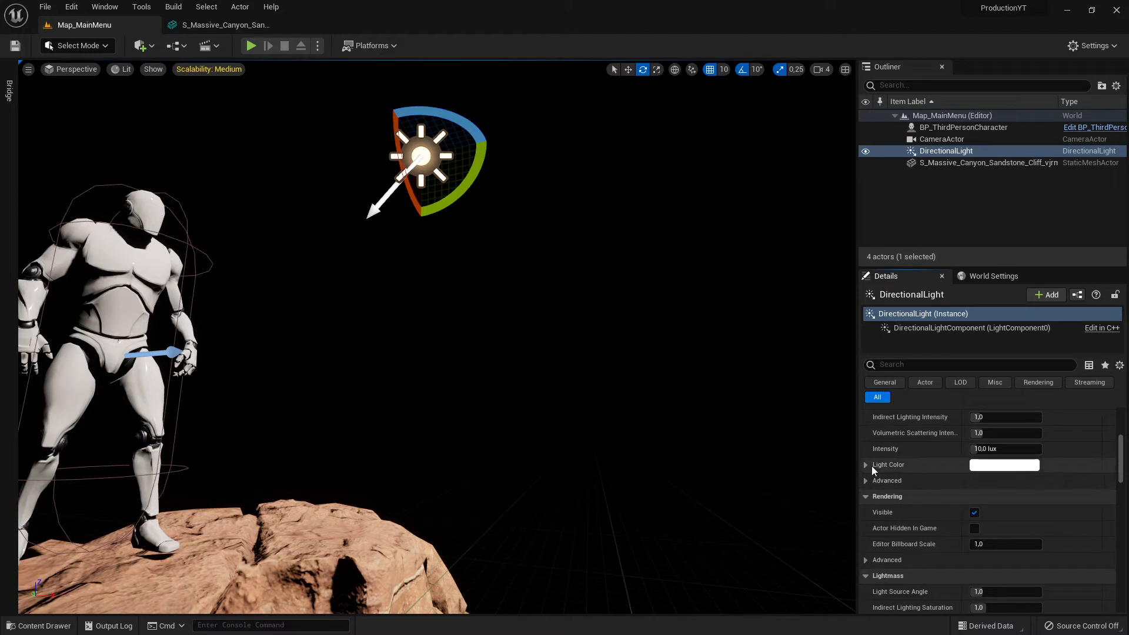
{"action": "left_click", "coordinate": [866, 465]}
{"action": "left_click", "coordinate": [1012, 466]}
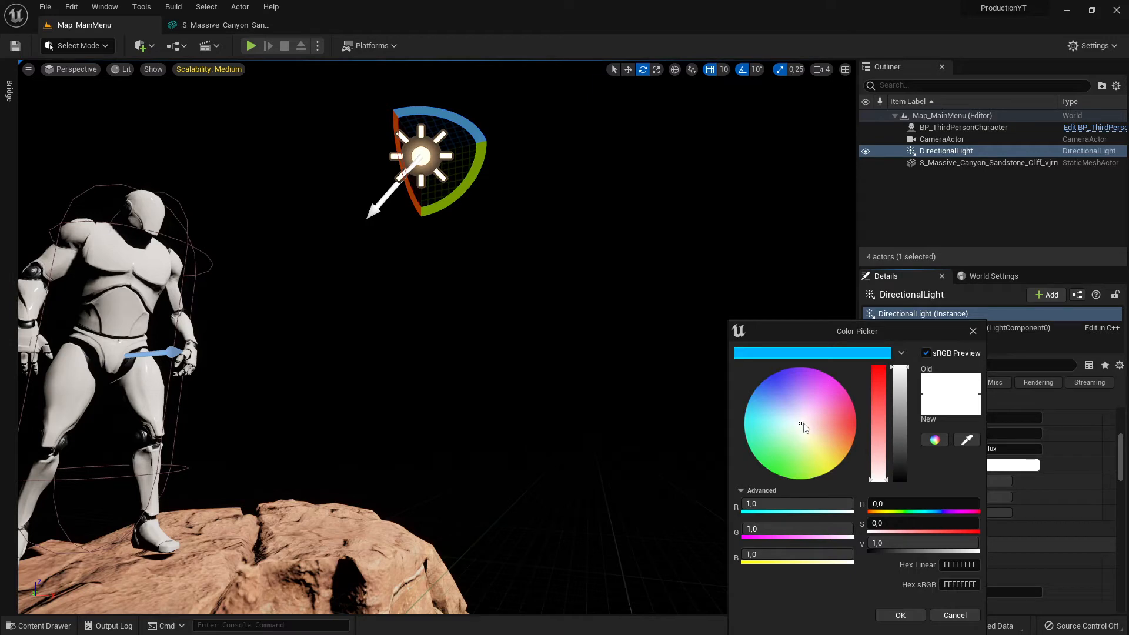
{"action": "left_click_drag", "start_coordinate": [804, 423], "coordinate": [806, 415]}
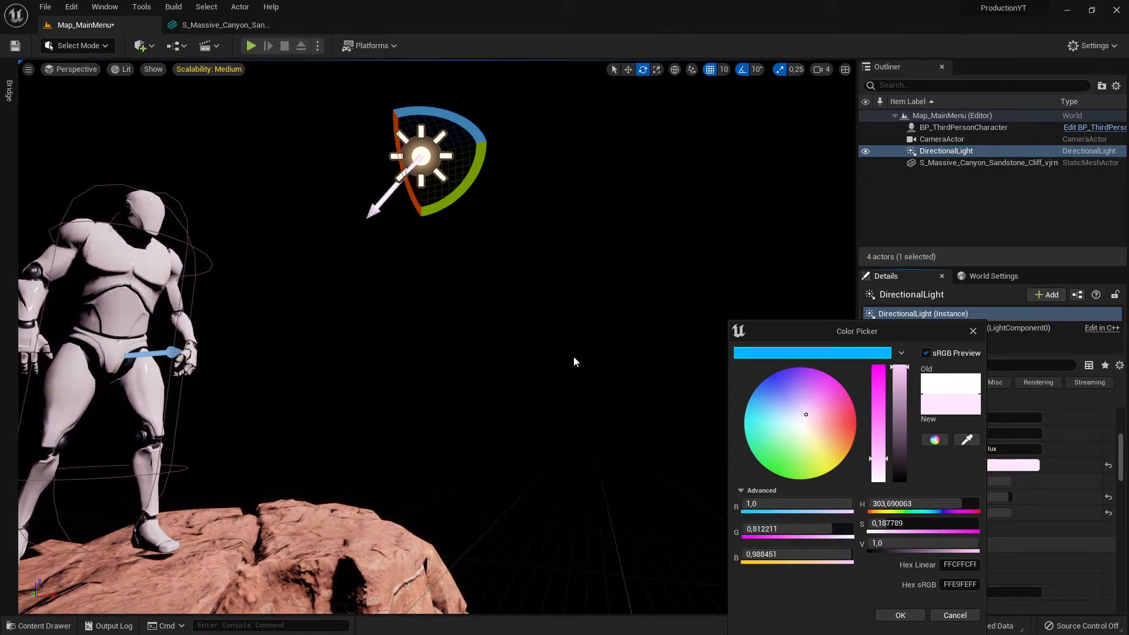
- Set the directional light's color to pinkish red, RGB 255, 0, 91, and preview the main menu, stopping the play session
{"action": "right_click_drag", "start_coordinate": [544, 362], "coordinate": [392, 347]}
{"action": "key", "text": "s"}
{"action": "key", "text": "w"}
{"action": "key", "text": "s"}
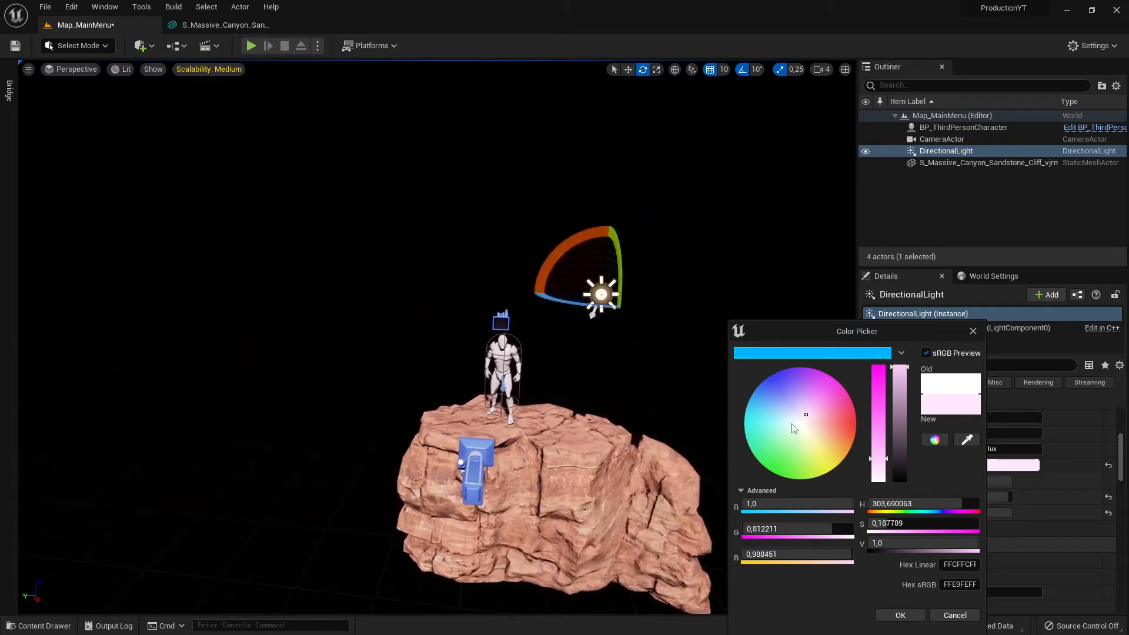
{"action": "left_click_drag", "start_coordinate": [793, 427], "coordinate": [849, 417]}
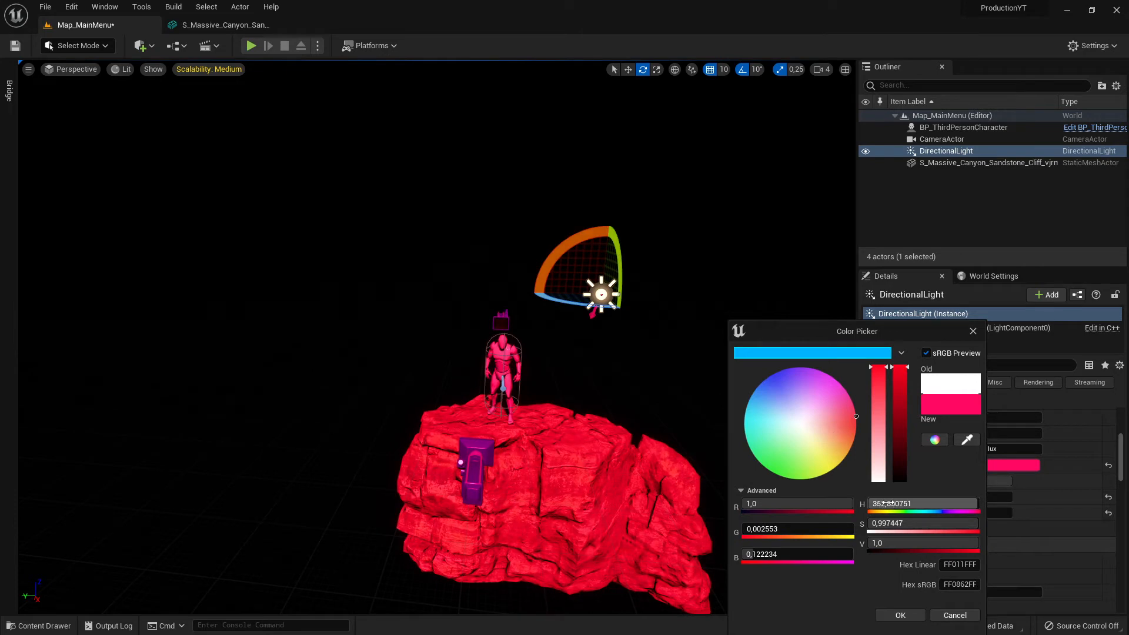
{"action": "mouse_move", "coordinate": [852, 422]}
{"action": "left_mouse_down"}
{"action": "mouse_move", "coordinate": [841, 416]}
{"action": "mouse_move", "coordinate": [864, 418]}
{"action": "left_mouse_up"}
{"action": "left_click", "coordinate": [899, 614]}
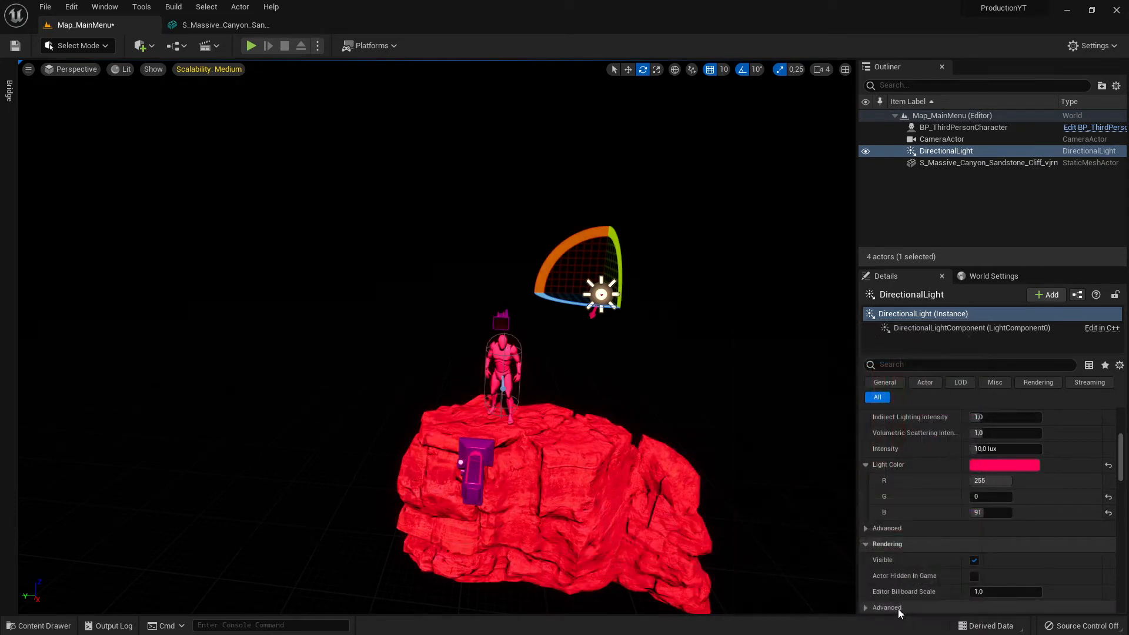
{"action": "left_click", "coordinate": [253, 44]}
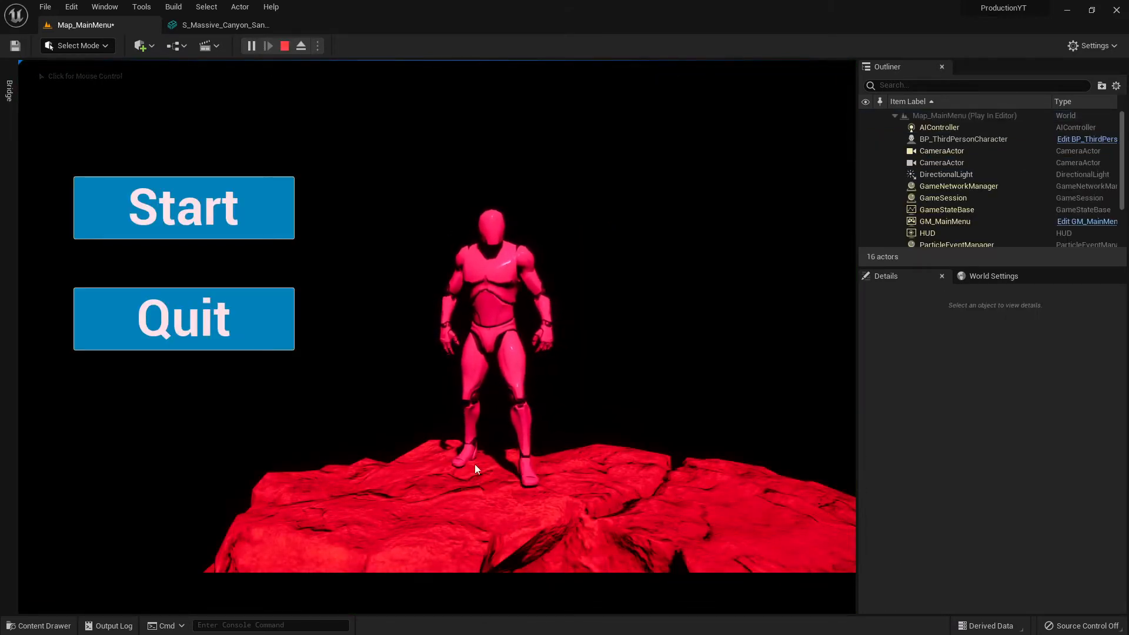
{"action": "key", "text": "Escape"}
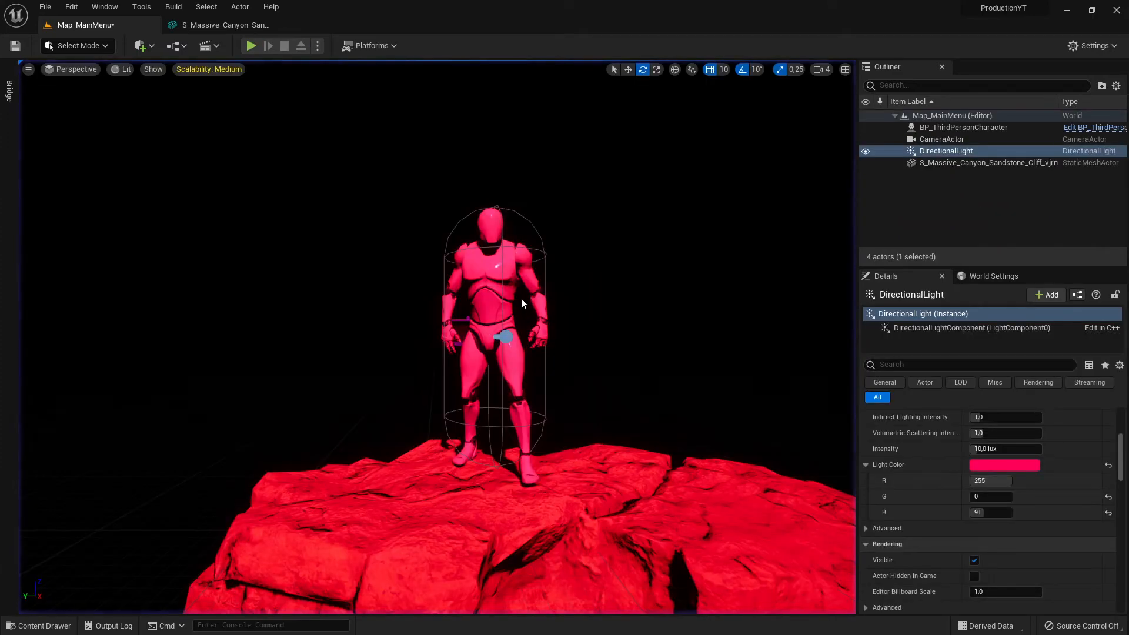
- Reset the directional light's Light Color to its default and run a short preview of the main menu
{"action": "left_click", "coordinate": [993, 465]}
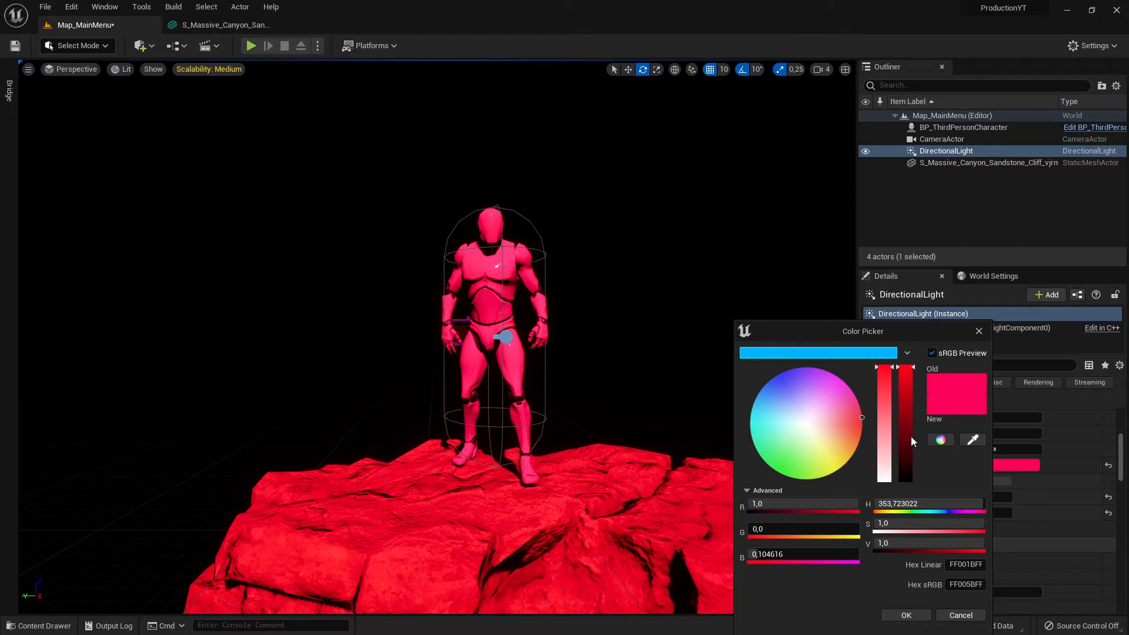
{"action": "left_click", "coordinate": [979, 332]}
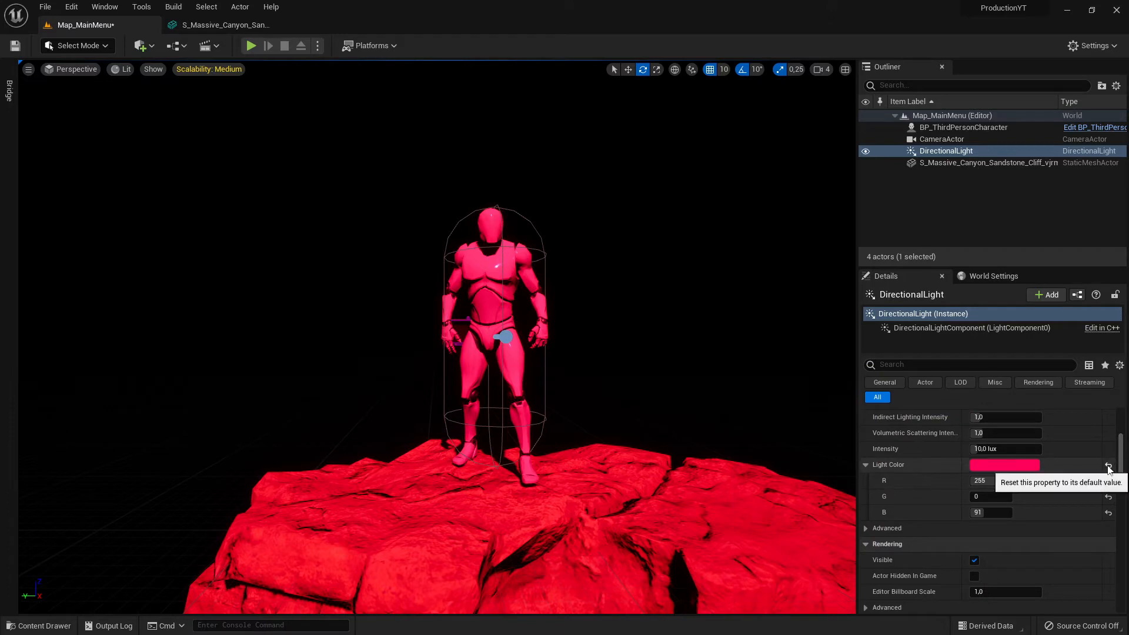
{"action": "left_click", "coordinate": [1108, 468]}
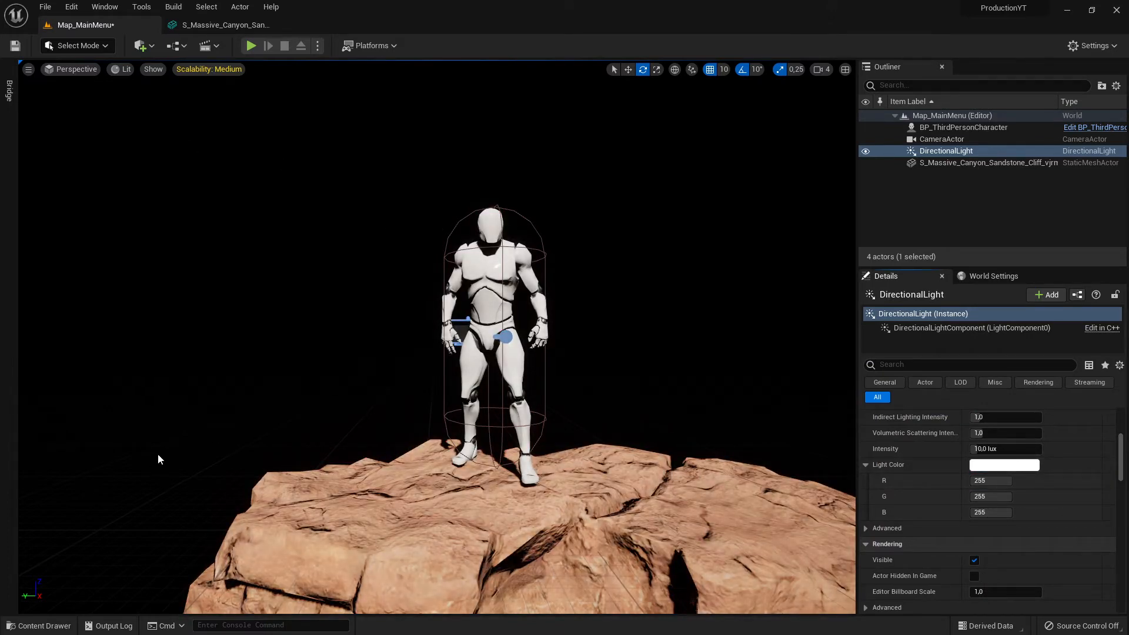
{"action": "left_click", "coordinate": [251, 45]}
{"action": "key", "text": "Escape"}
{"action": "right_click_drag", "start_coordinate": [436, 336], "coordinate": [435, 251]}
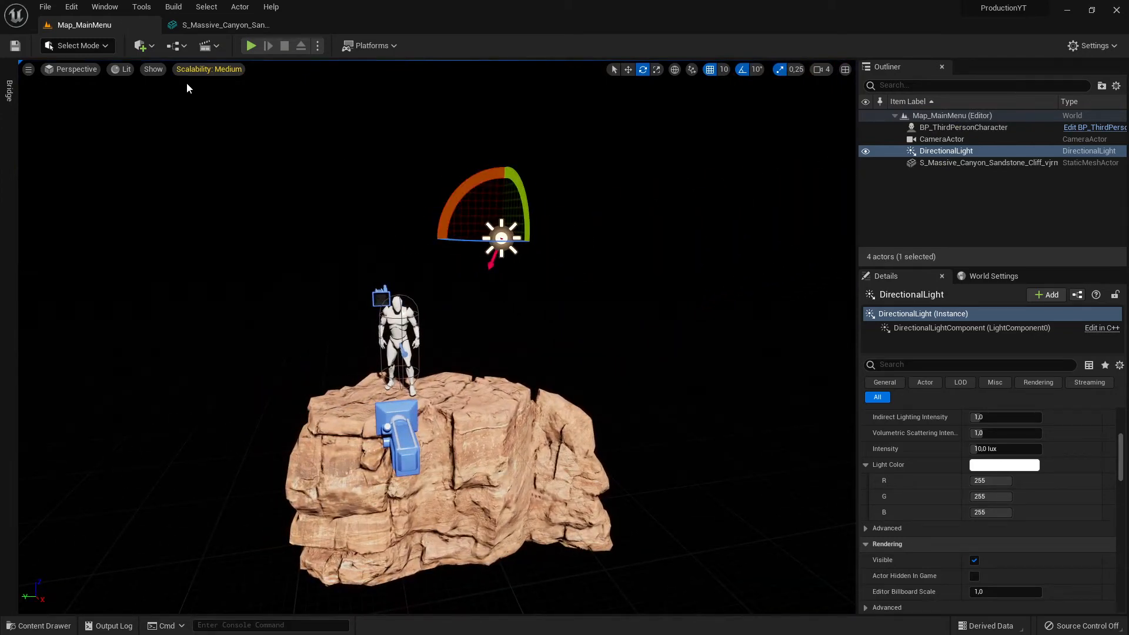
- Show the Place Actors list and switch it to the Lights category
{"action": "left_click", "coordinate": [144, 46]}
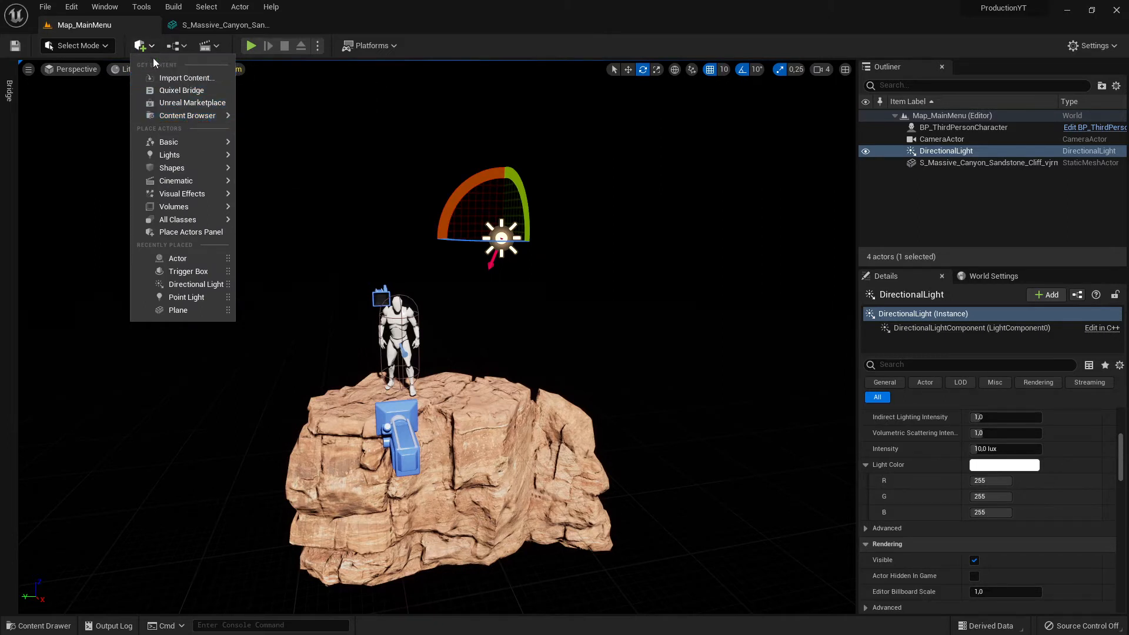
{"action": "left_click", "coordinate": [105, 7]}
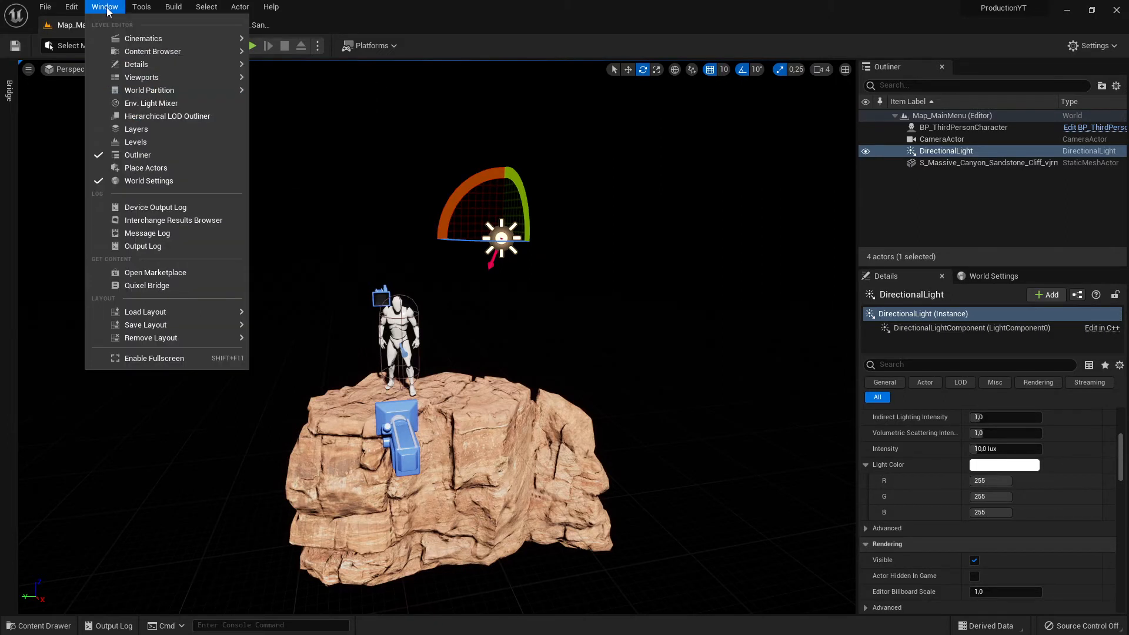
{"action": "left_click", "coordinate": [175, 167]}
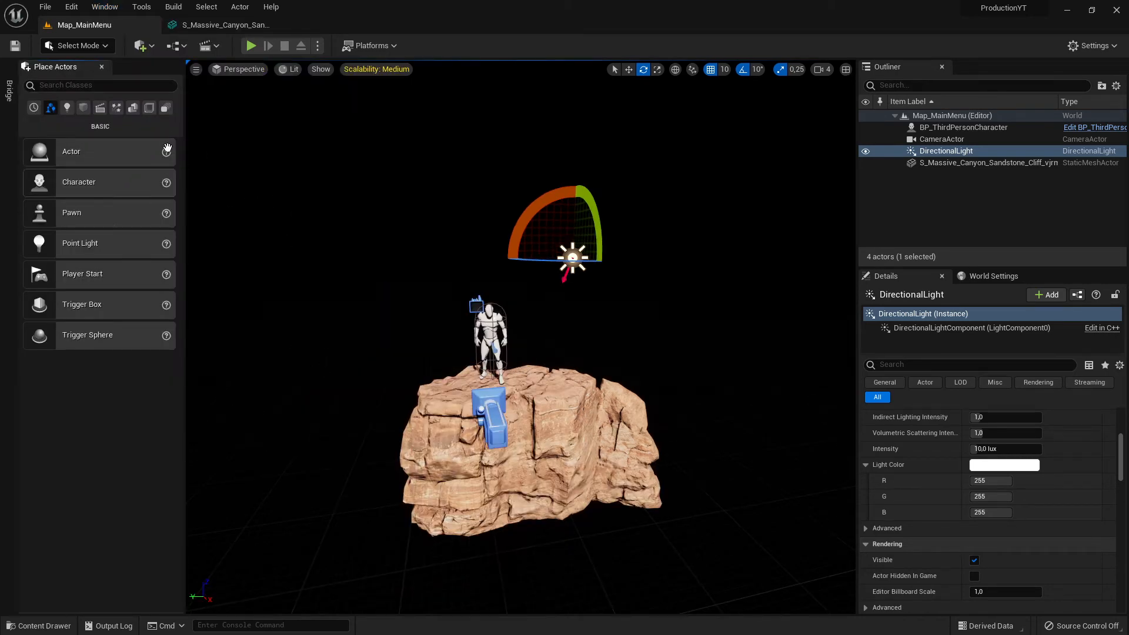
{"action": "left_click", "coordinate": [67, 108]}
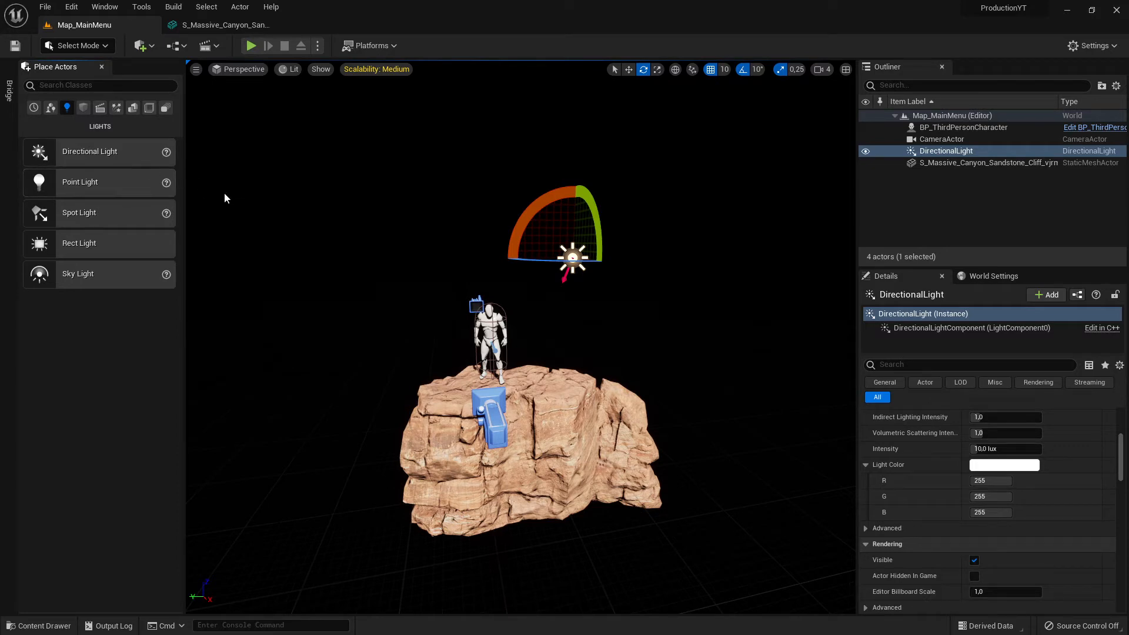
- Place a point light in the empty space behind the character, above the character's follow camera
{"action": "key", "text": "a"}
{"action": "right_click_drag", "start_coordinate": [404, 273], "coordinate": [502, 289]}
{"action": "right_click", "coordinate": [454, 307]}
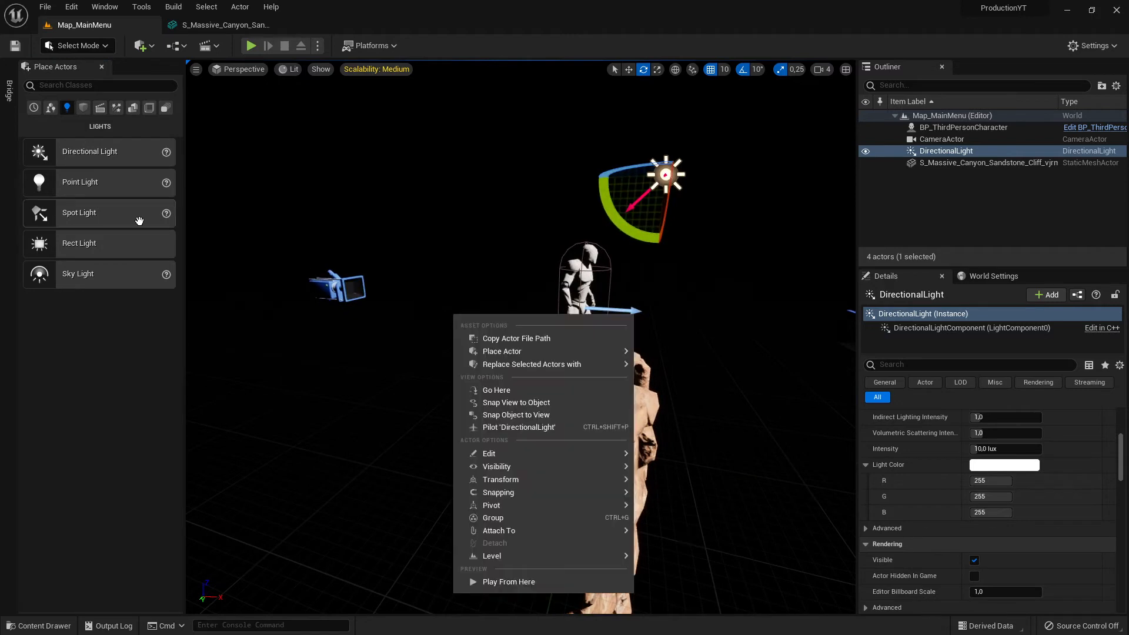
{"action": "left_click", "coordinate": [400, 219]}
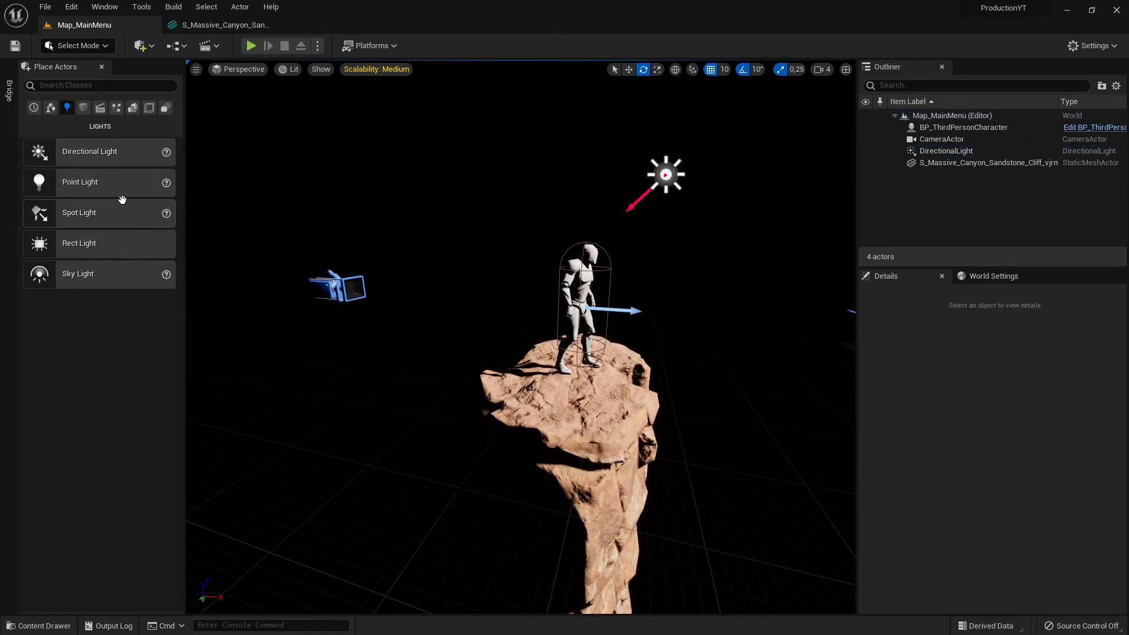
{"action": "left_click_drag", "start_coordinate": [248, 217], "coordinate": [302, 238]}
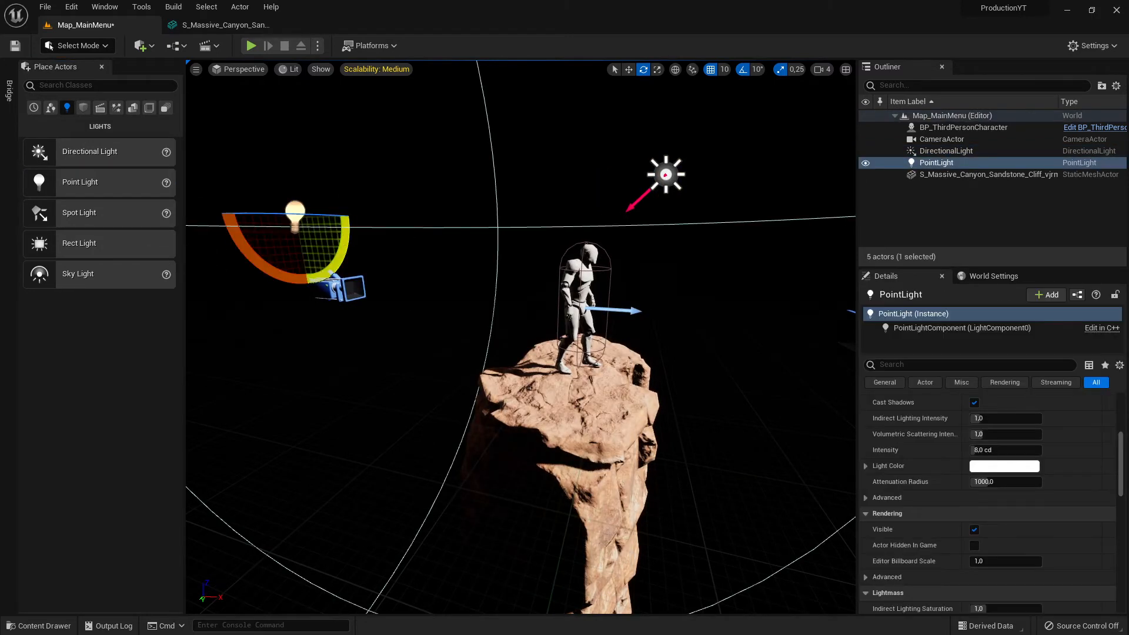
- Move the point light farther back behind the character, then preview the main menu and stop it
{"action": "key", "text": "a"}
{"action": "mouse_move", "coordinate": [302, 238]}
{"action": "right_mouse_down"}
{"action": "mouse_move", "coordinate": [376, 223]}
{"action": "mouse_move", "coordinate": [447, 176]}
{"action": "mouse_move", "coordinate": [353, 218]}
{"action": "mouse_move", "coordinate": [423, 200]}
{"action": "mouse_move", "coordinate": [470, 206]}
{"action": "mouse_move", "coordinate": [297, 246]}
{"action": "mouse_move", "coordinate": [377, 246]}
{"action": "mouse_move", "coordinate": [297, 246]}
{"action": "right_mouse_up"}
{"action": "key", "text": "s"}
{"action": "key", "text": "s"}
{"action": "key", "text": "w"}
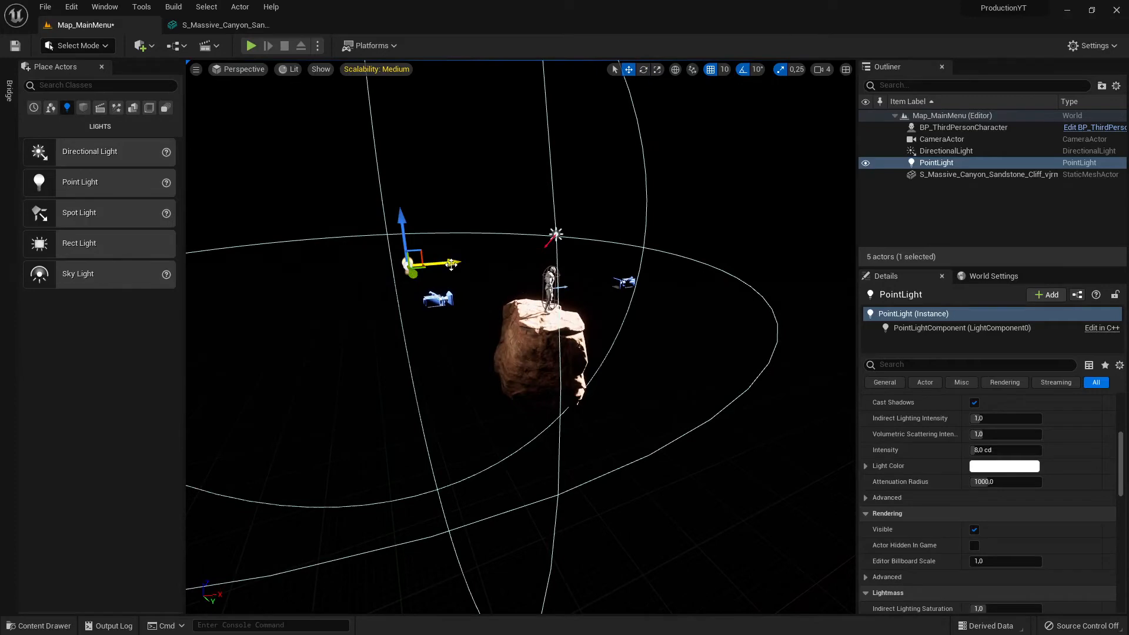
{"action": "left_click_drag", "start_coordinate": [451, 264], "coordinate": [303, 278]}
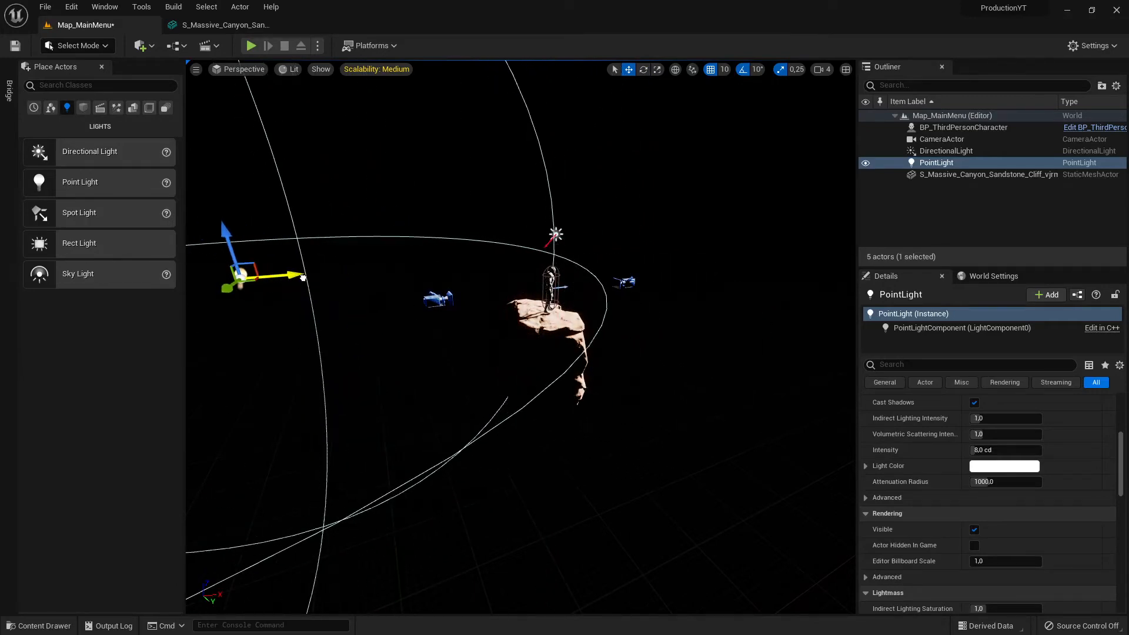
{"action": "left_click", "coordinate": [251, 45]}
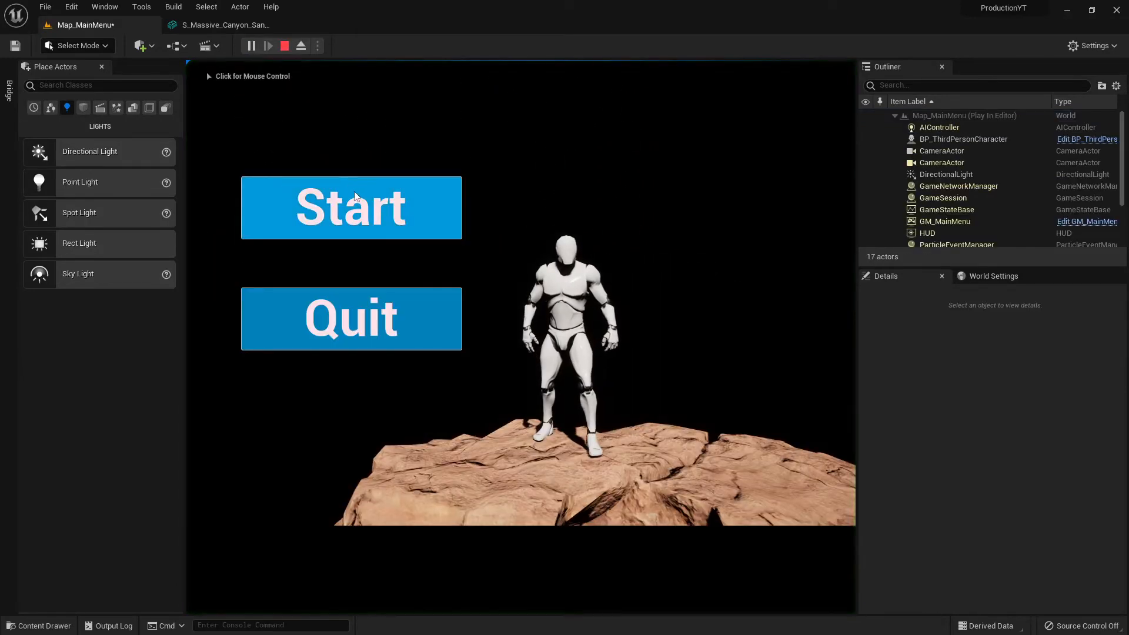
{"action": "key", "text": "Escape"}
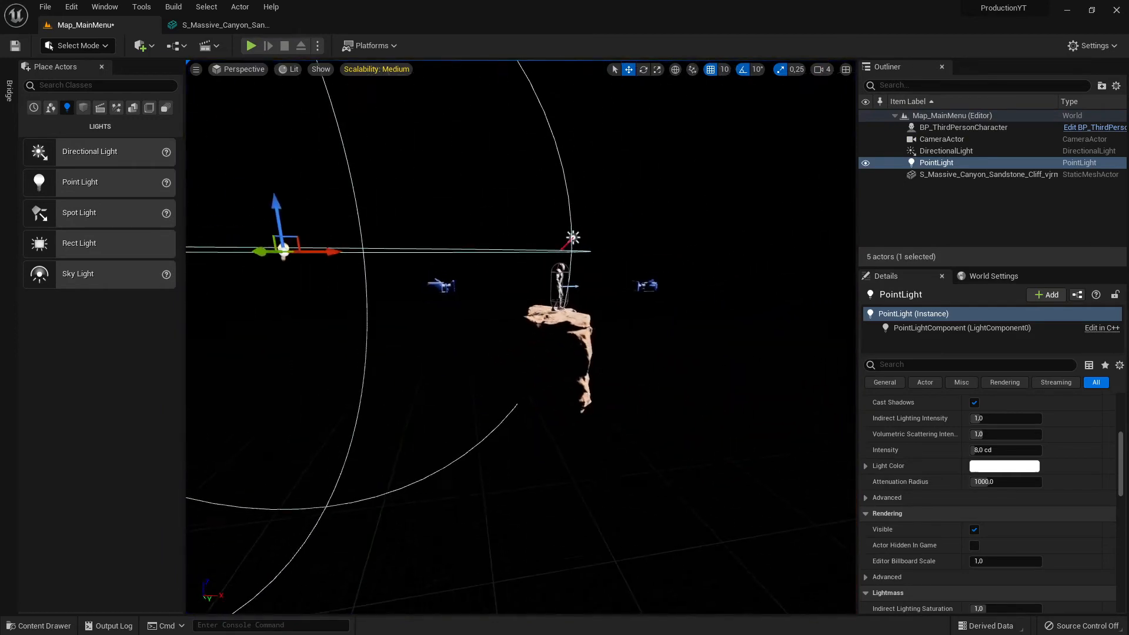
- Duplicate the sandstone cliff and place the copy in the background behind the character
{"action": "right_click_drag", "start_coordinate": [332, 220], "coordinate": [355, 201]}
{"action": "left_click", "coordinate": [535, 336]}
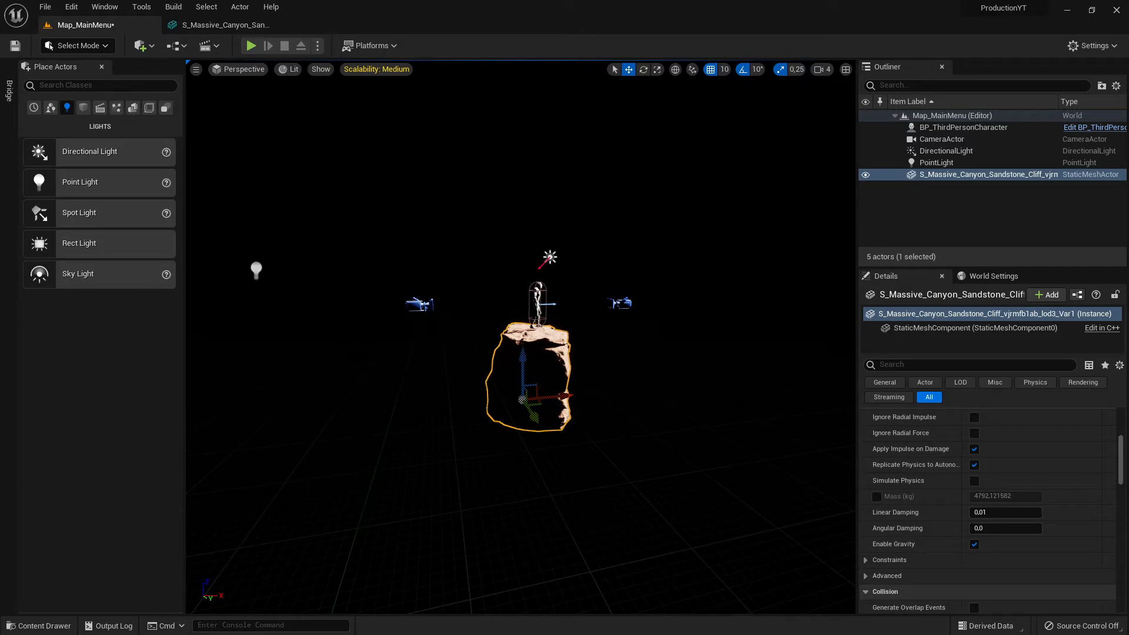
{"action": "right_click_drag", "start_coordinate": [568, 362], "coordinate": [536, 344]}
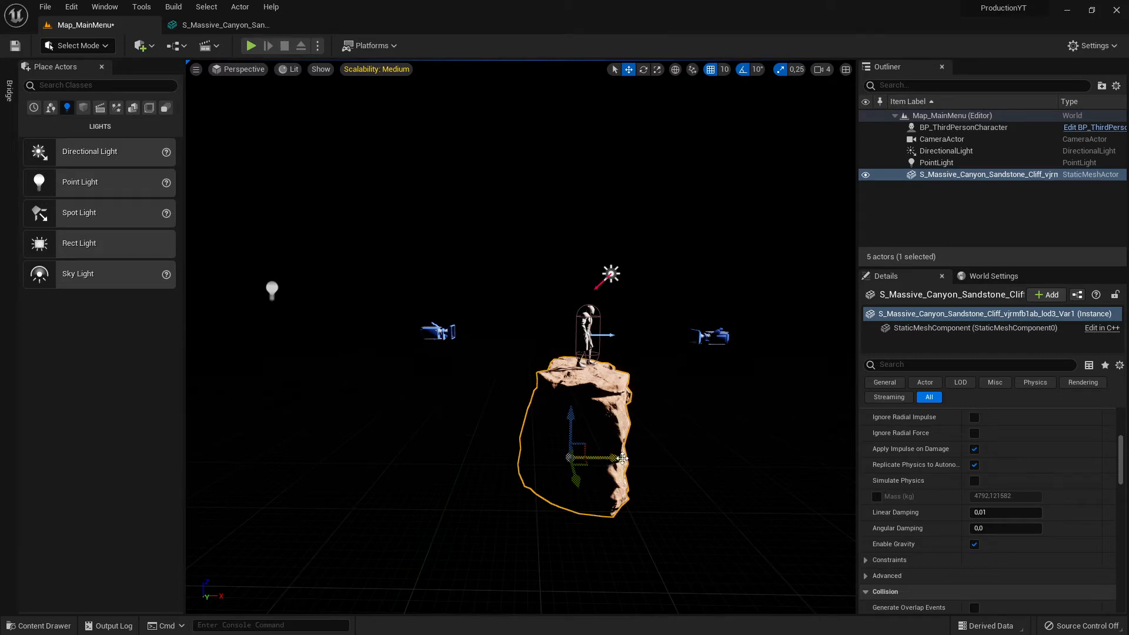
{"action": "left_click_drag", "start_coordinate": [623, 458], "coordinate": [398, 457], "text": "alt"}
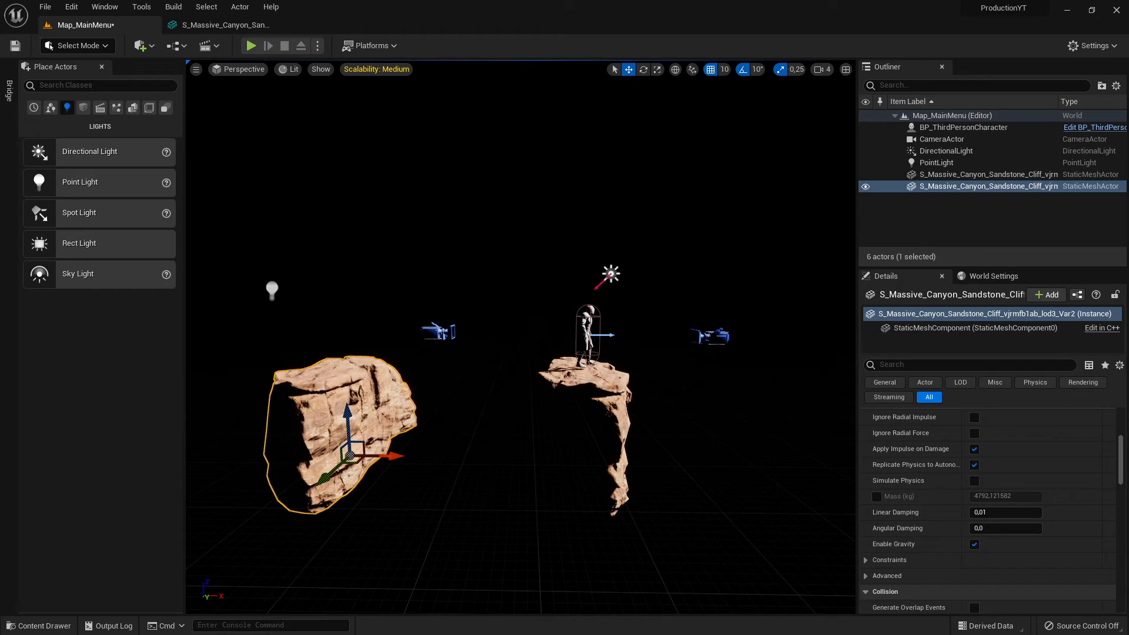
- Raise the duplicated background cliff so its base sits near the follow camera's height
{"action": "left_click", "coordinate": [644, 410]}
{"action": "left_click", "coordinate": [405, 395]}
{"action": "right_click_drag", "start_coordinate": [438, 398], "coordinate": [353, 399]}
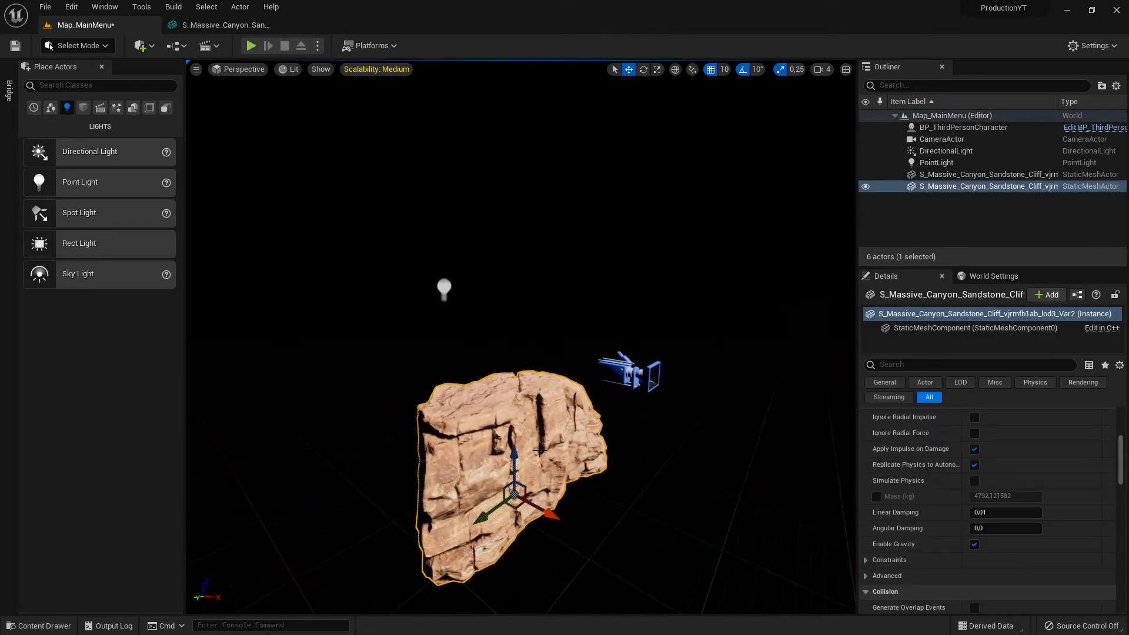
{"action": "left_click_drag", "start_coordinate": [513, 460], "coordinate": [483, 341]}
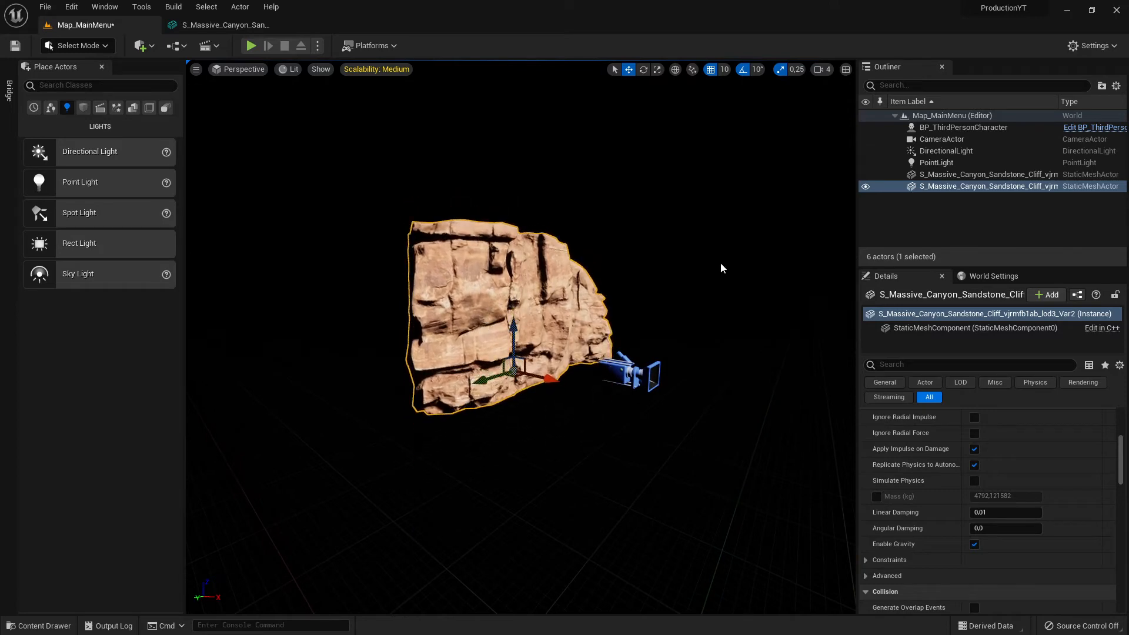
- Move the point light up in front of the background cliff, between the two cliffs, and preview the main menu
{"action": "right_click_drag", "start_coordinate": [721, 264], "coordinate": [726, 269]}
{"action": "left_click", "coordinate": [929, 163]}
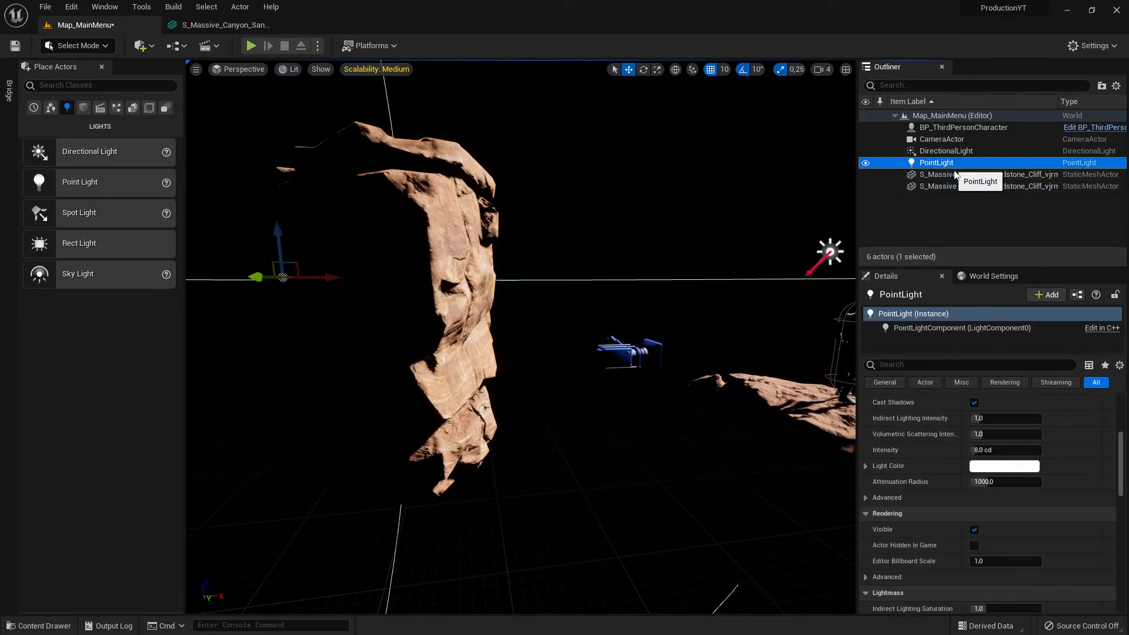
{"action": "left_click_drag", "start_coordinate": [322, 277], "coordinate": [599, 143]}
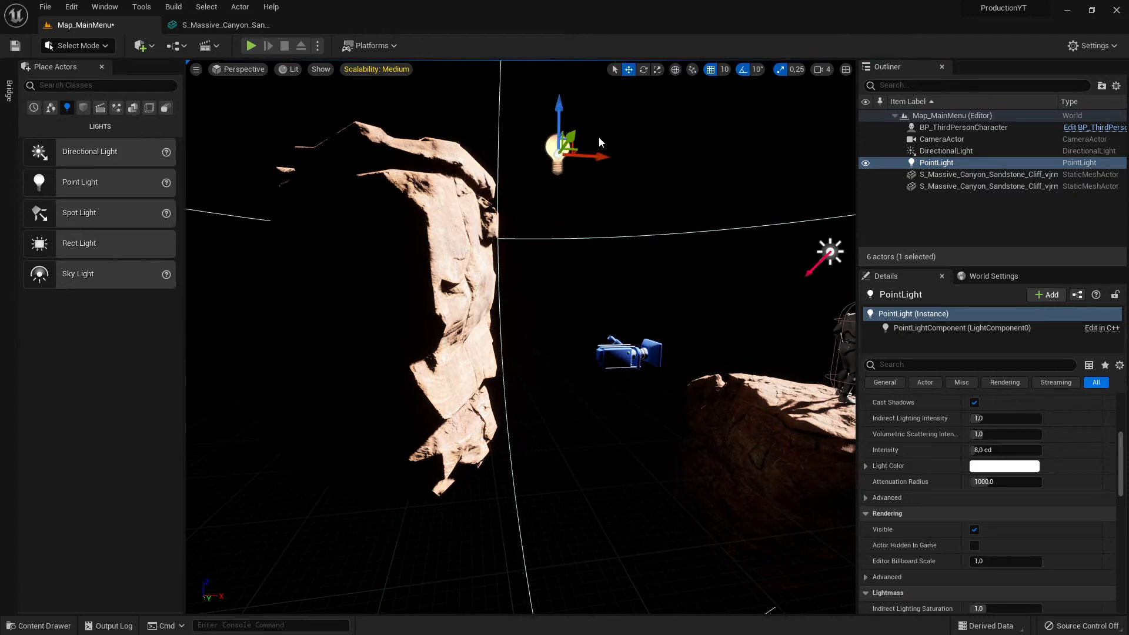
{"action": "left_click", "coordinate": [247, 46]}
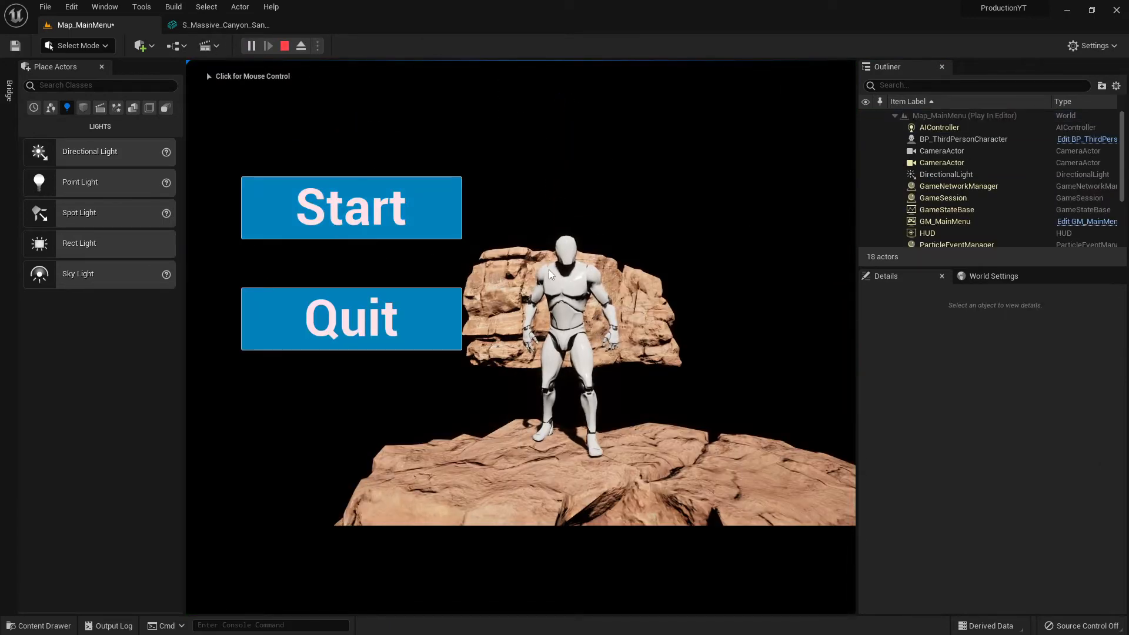
{"action": "key", "text": "Escape"}
- Move the background cliff sideways and higher, away from the menu buttons behind the character
{"action": "key", "text": "s"}
{"action": "right_click_drag", "start_coordinate": [587, 306], "coordinate": [547, 313]}
{"action": "left_click", "coordinate": [587, 306]}
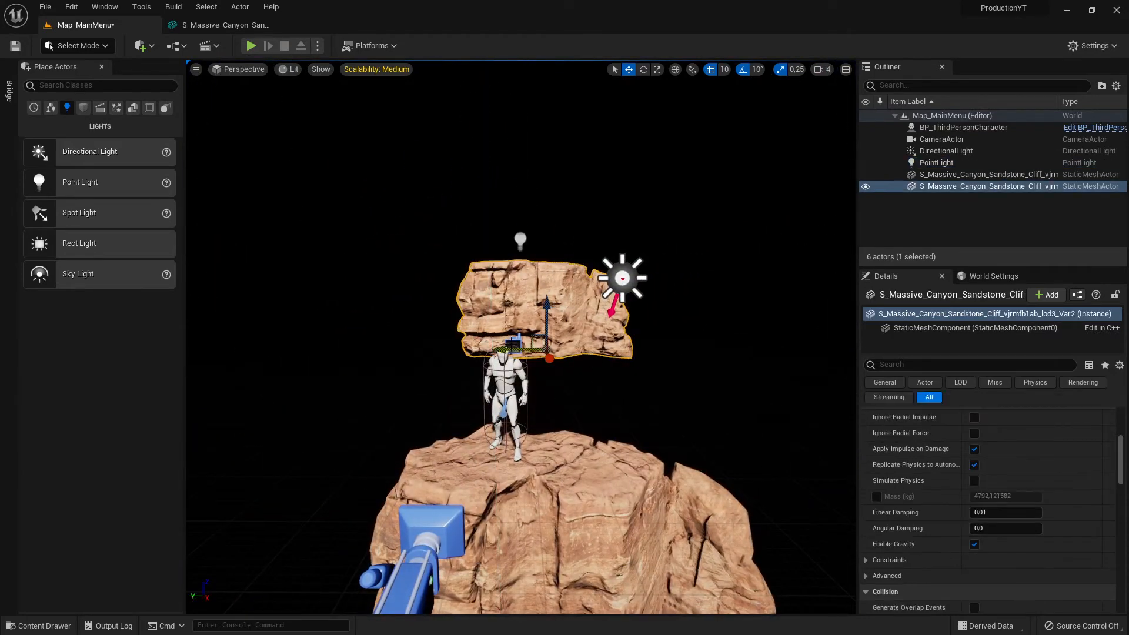
{"action": "left_click_drag", "start_coordinate": [547, 338], "coordinate": [642, 241]}
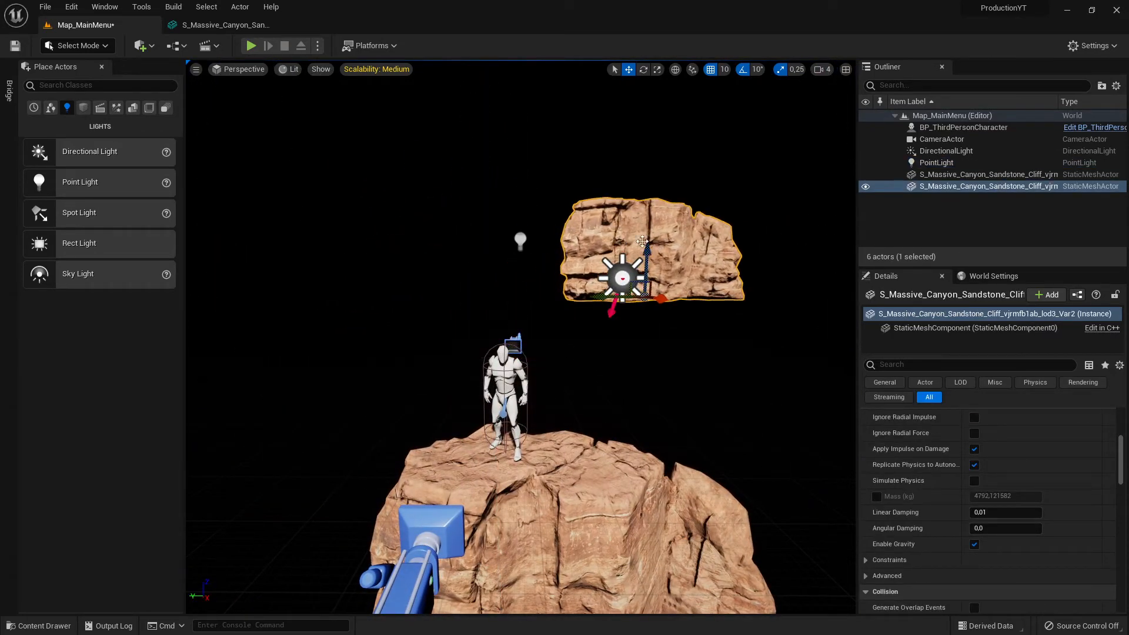
- Delete the existing point light, then preview the main menu and stop it
{"action": "left_click", "coordinate": [520, 241]}
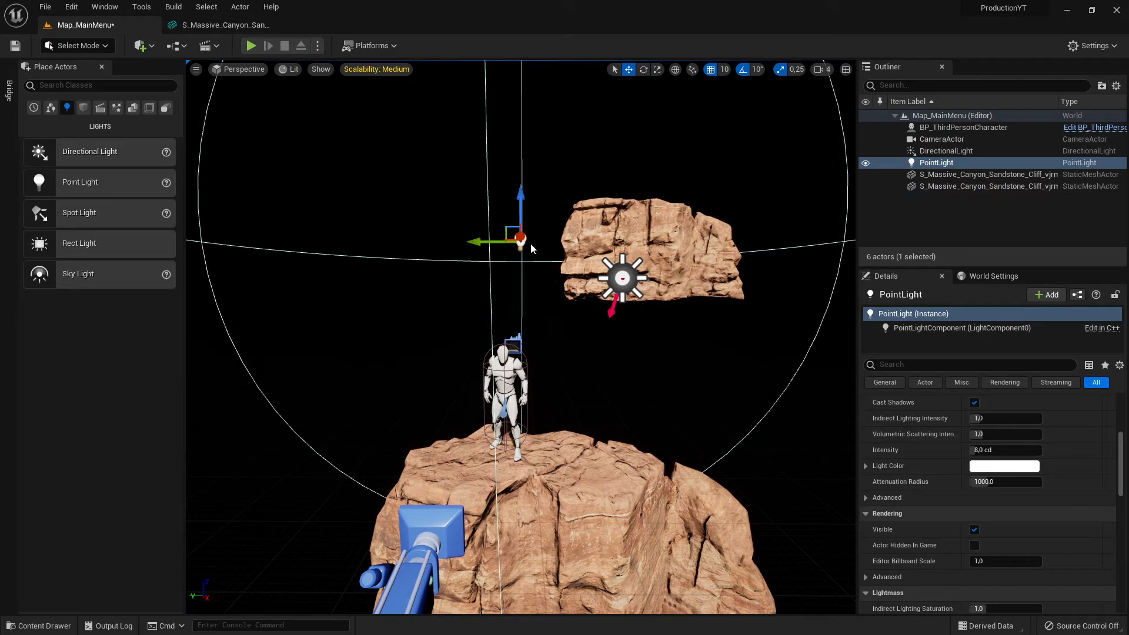
{"action": "key", "text": "Delete"}
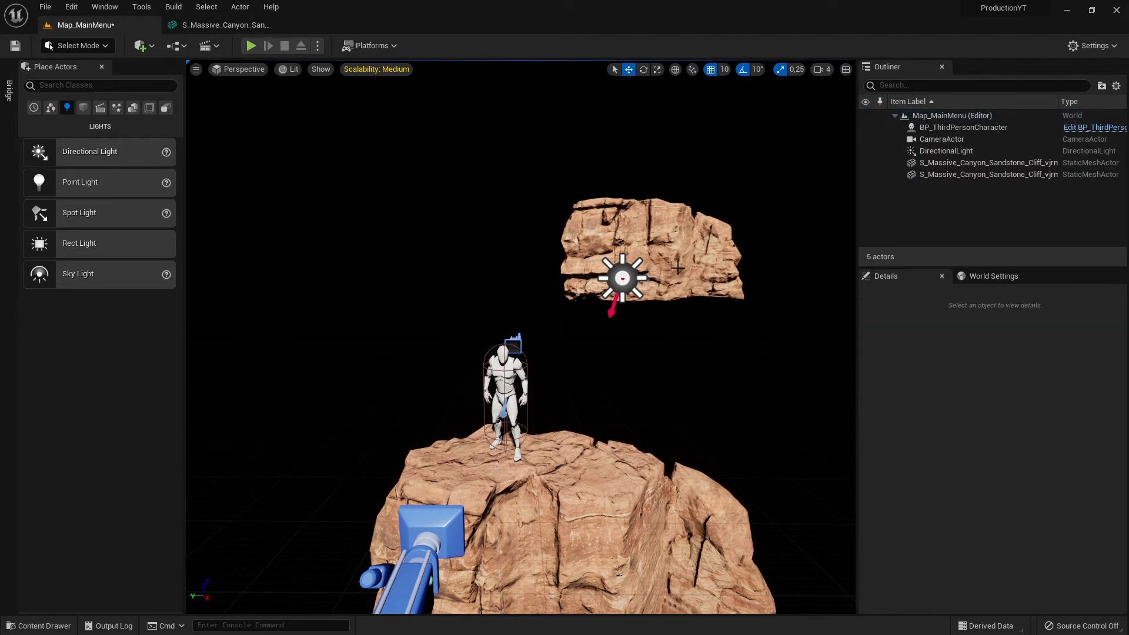
{"action": "left_click", "coordinate": [250, 46]}
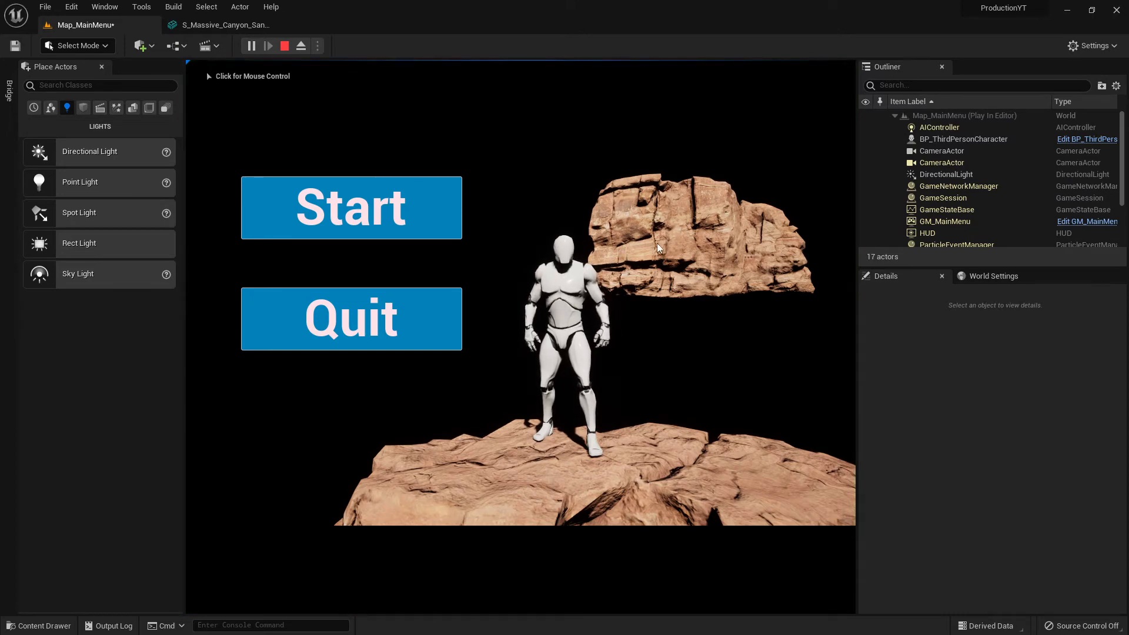
{"action": "left_click", "coordinate": [607, 264]}
{"action": "key", "text": "Escape"}
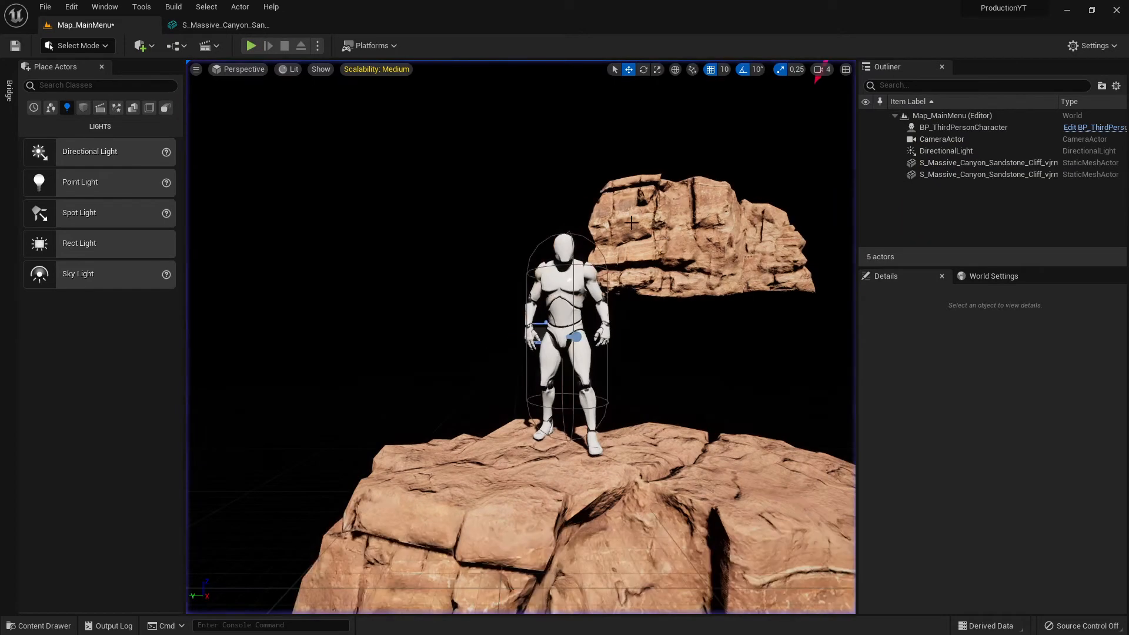
- Place a new point light in front of the background cliff
{"action": "key", "text": "w"}
{"action": "mouse_move", "coordinate": [607, 264]}
{"action": "right_mouse_down"}
{"action": "mouse_move", "coordinate": [664, 253]}
{"action": "mouse_move", "coordinate": [653, 264]}
{"action": "mouse_move", "coordinate": [624, 235]}
{"action": "mouse_move", "coordinate": [629, 211]}
{"action": "mouse_move", "coordinate": [629, 288]}
{"action": "mouse_move", "coordinate": [623, 247]}
{"action": "mouse_move", "coordinate": [612, 282]}
{"action": "mouse_move", "coordinate": [630, 276]}
{"action": "mouse_move", "coordinate": [570, 247]}
{"action": "mouse_move", "coordinate": [641, 256]}
{"action": "mouse_move", "coordinate": [606, 258]}
{"action": "mouse_move", "coordinate": [618, 276]}
{"action": "right_mouse_up"}
{"action": "key", "text": "d"}
{"action": "key", "text": "s"}
{"action": "key", "text": "w"}
{"action": "key", "text": "s"}
{"action": "key", "text": "d"}
{"action": "key", "text": "w"}
{"action": "key", "text": "w"}
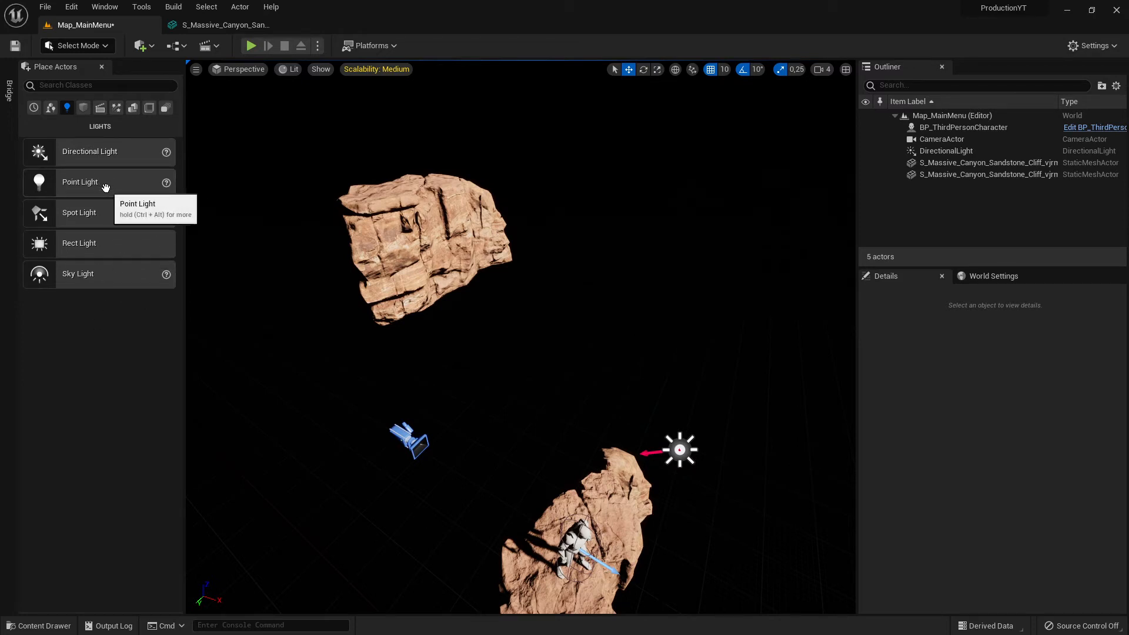
{"action": "left_click_drag", "start_coordinate": [106, 187], "coordinate": [470, 252]}
{"action": "right_click_drag", "start_coordinate": [513, 263], "coordinate": [550, 266]}
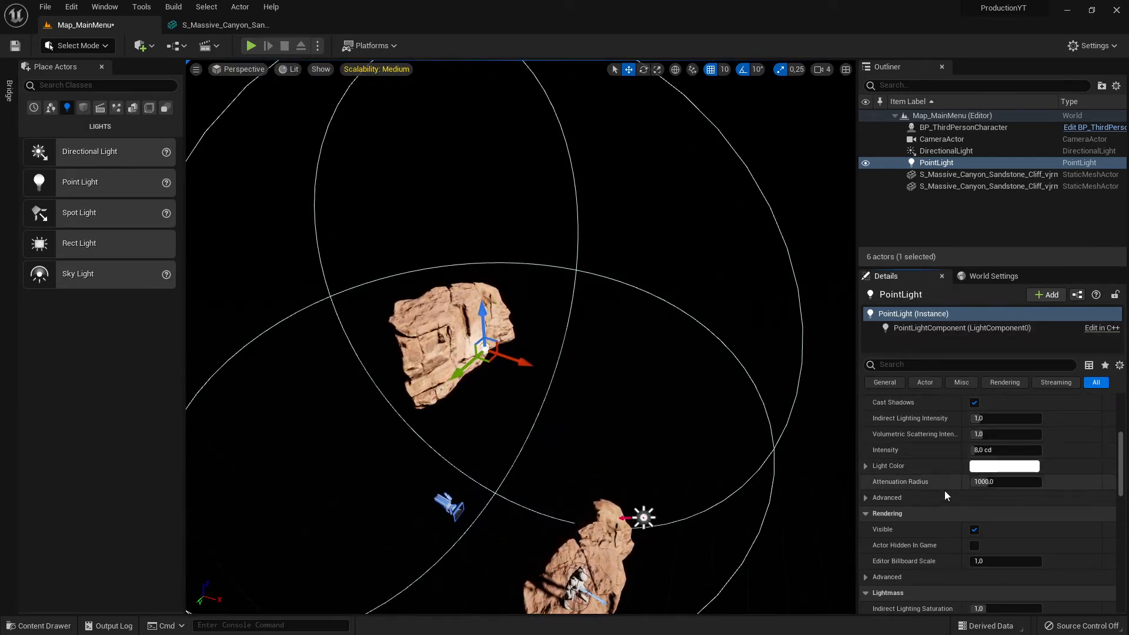
- Find the new point light's radius settings and reduce its attenuation radius to about 238
{"action": "scroll", "coordinate": [949, 491], "scroll_direction": "down", "scroll_amount": 3}
{"action": "scroll", "coordinate": [941, 447], "scroll_direction": "up", "scroll_amount": 6}
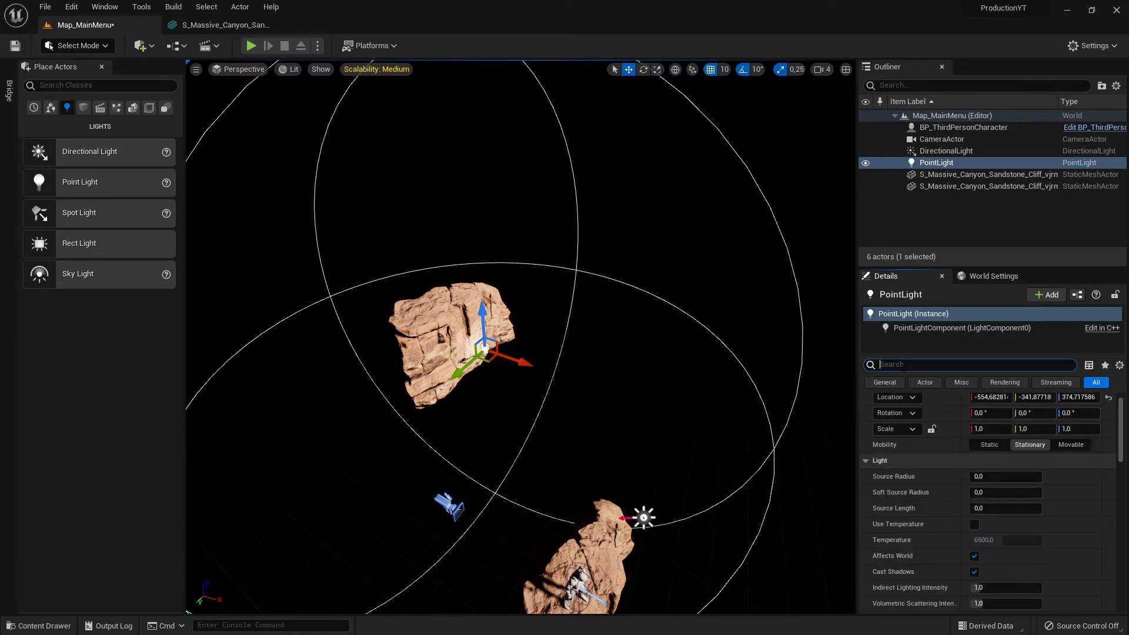
{"action": "type", "text": "rad"}
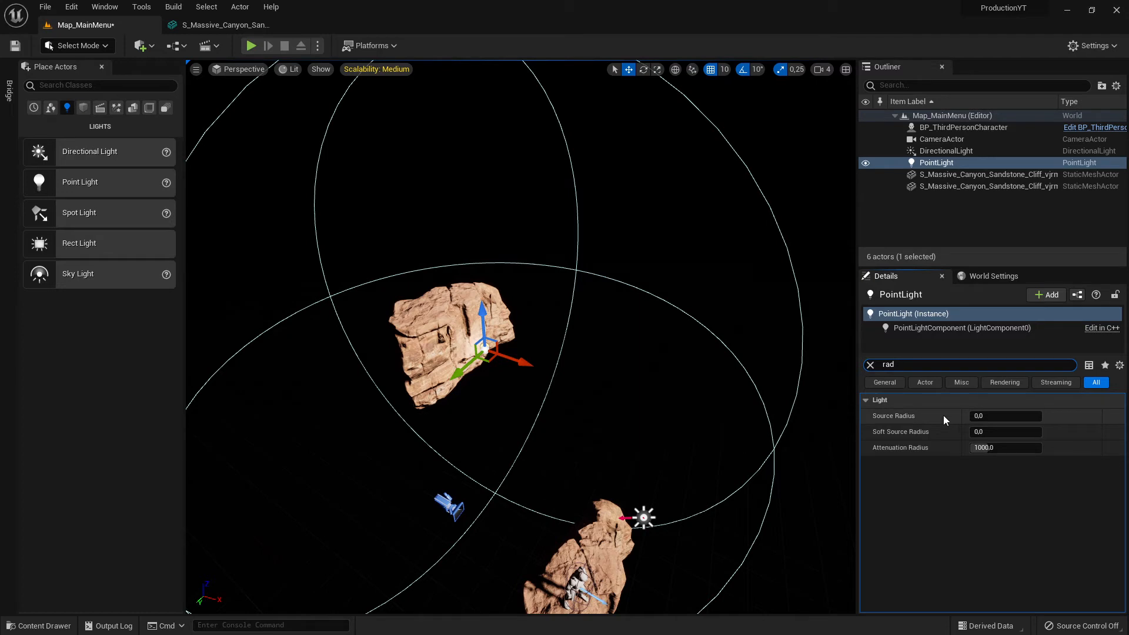
{"action": "key", "text": "BackSpace"}
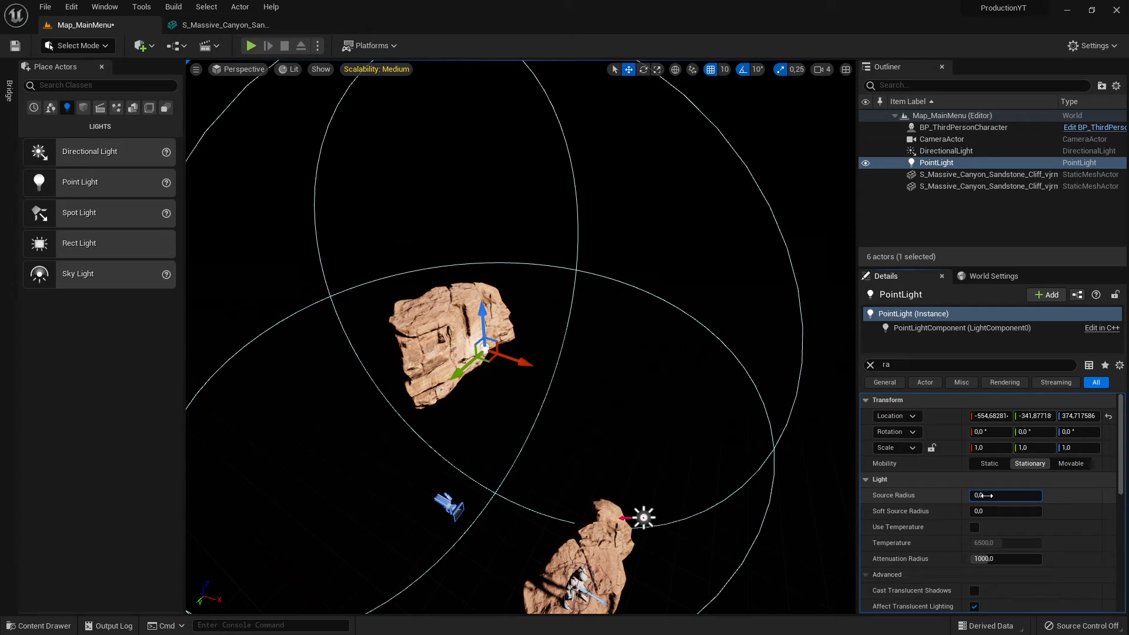
{"action": "left_click_drag", "start_coordinate": [999, 511], "coordinate": [1008, 511]}
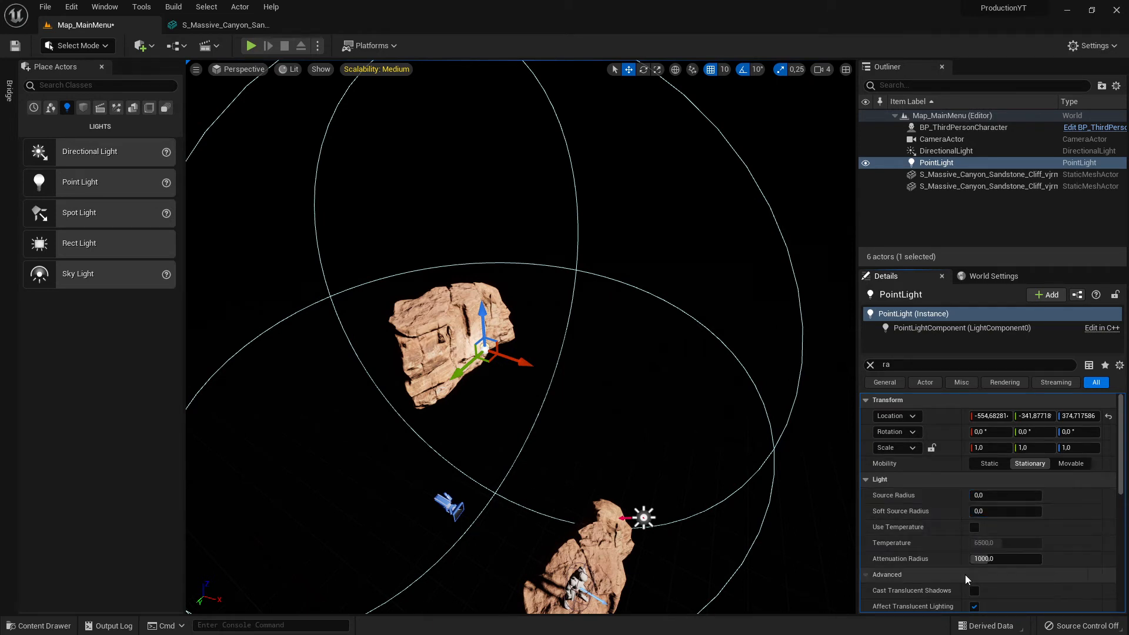
{"action": "left_click_drag", "start_coordinate": [984, 559], "coordinate": [955, 559]}
- Raise the point light to about 445 on Z and shift it along the background cliff's face to about -282 on Y
{"action": "key", "text": "f"}
{"action": "right_click_drag", "start_coordinate": [520, 336], "coordinate": [573, 415]}
{"action": "right_click_drag", "start_coordinate": [585, 311], "coordinate": [656, 256]}
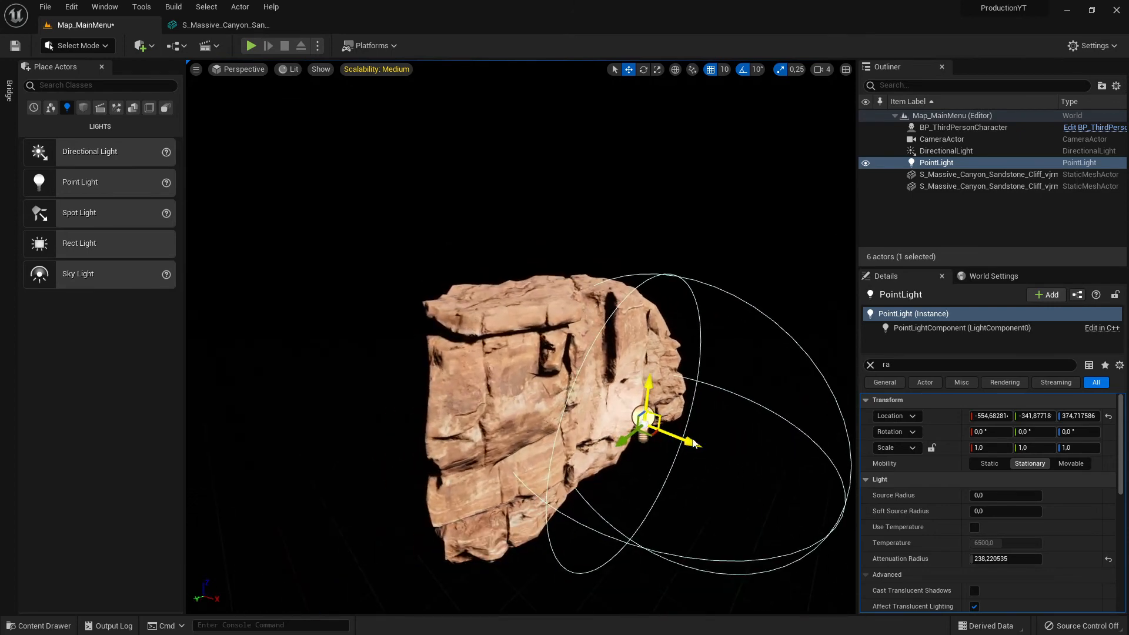
{"action": "left_click_drag", "start_coordinate": [647, 399], "coordinate": [649, 357]}
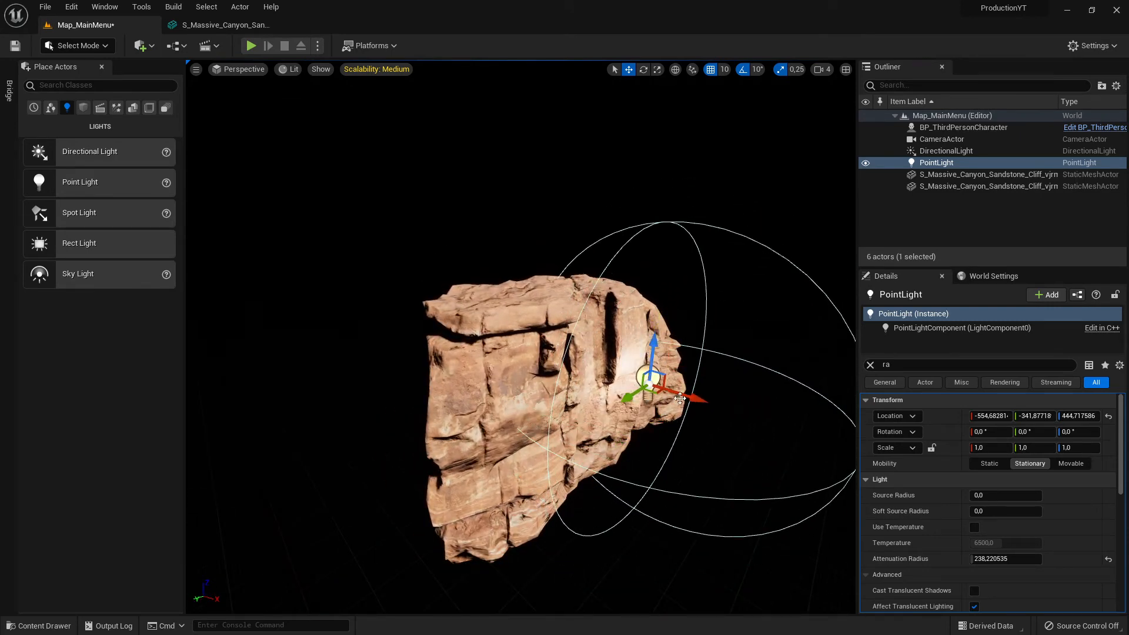
{"action": "left_click_drag", "start_coordinate": [625, 399], "coordinate": [559, 451]}
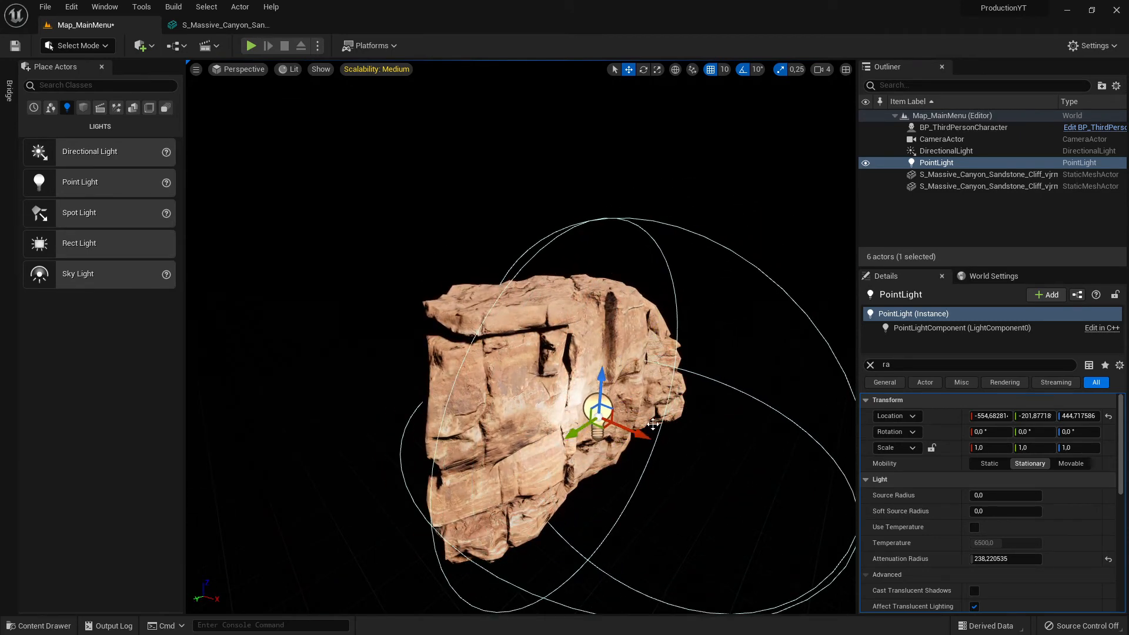
{"action": "right_click_drag", "start_coordinate": [562, 351], "coordinate": [376, 347]}
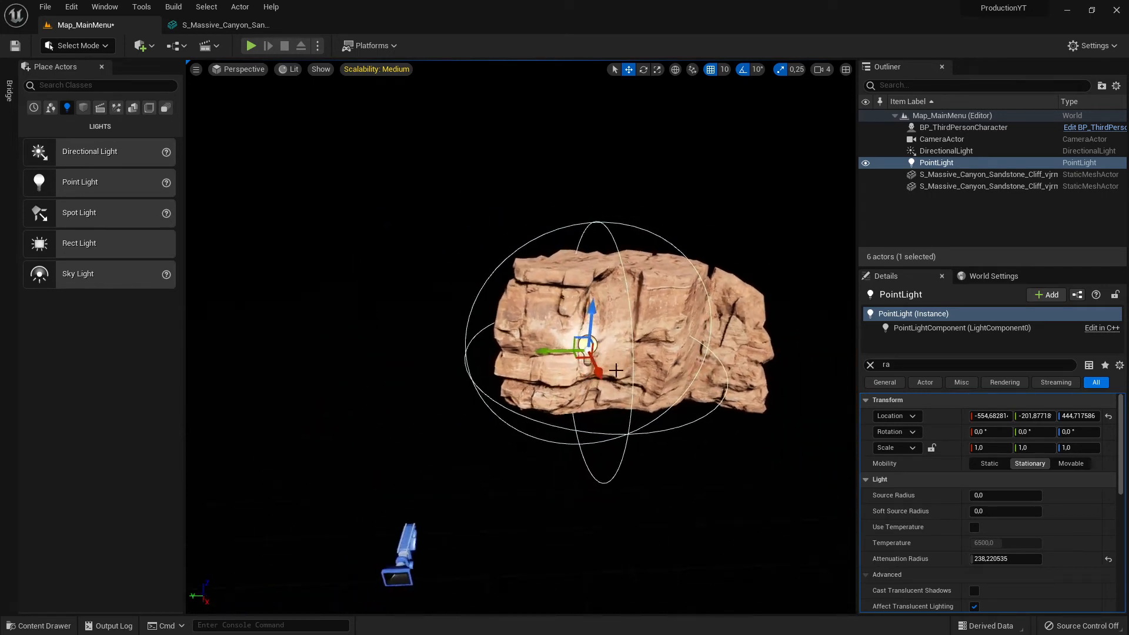
{"action": "left_click_drag", "start_coordinate": [541, 351], "coordinate": [588, 357]}
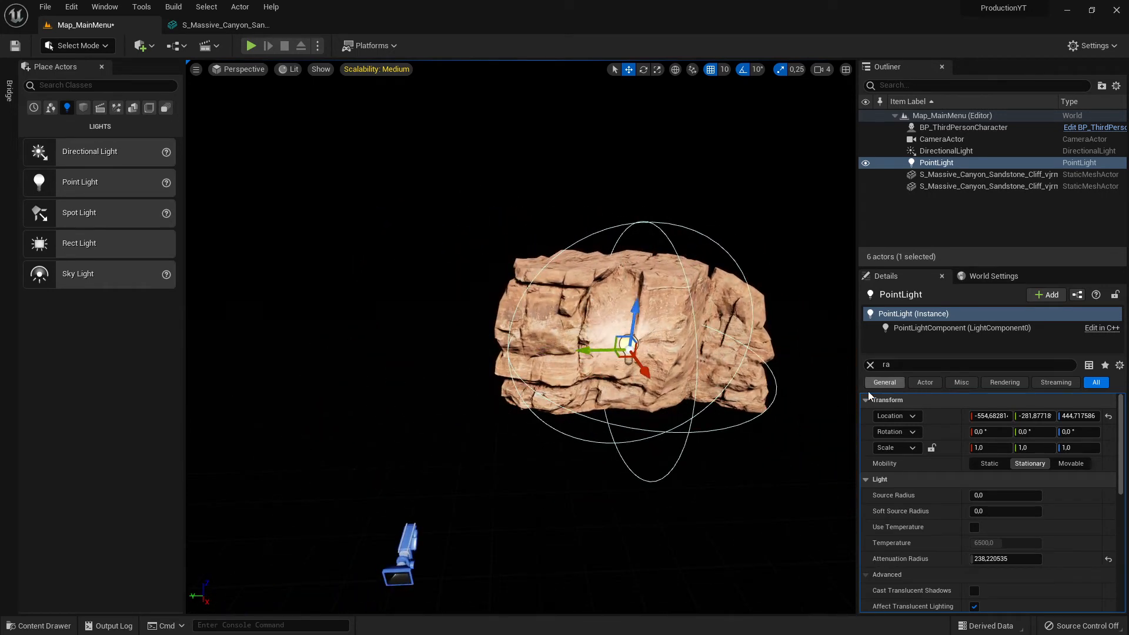
- Clear the property filter and set the point light's color to pink, RGB 255, 0, 149
{"action": "scroll", "coordinate": [1009, 471], "scroll_direction": "down", "scroll_amount": 3}
{"action": "scroll", "coordinate": [1009, 470], "scroll_direction": "down", "scroll_amount": 5}
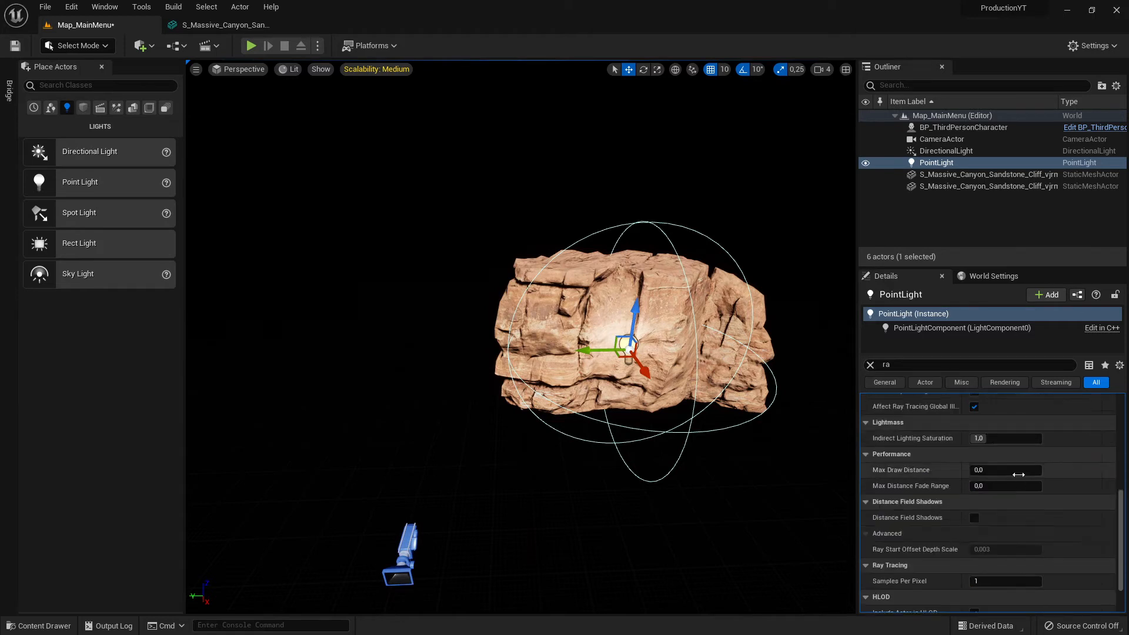
{"action": "scroll", "coordinate": [1028, 456], "scroll_direction": "up", "scroll_amount": 8}
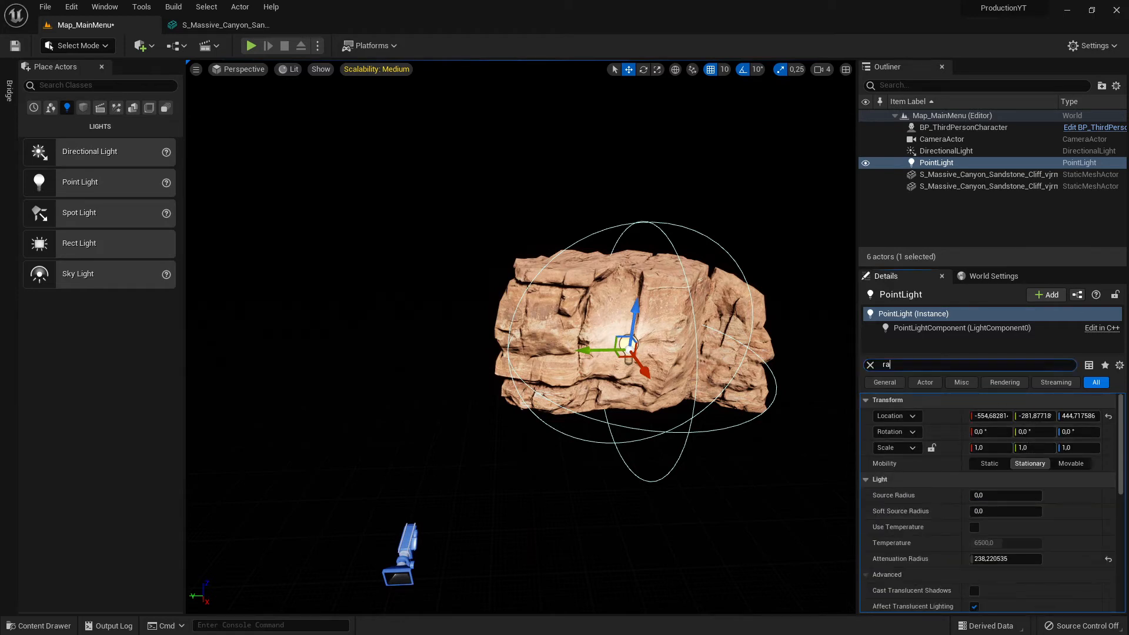
{"action": "key", "text": "BackSpace"}
{"action": "key", "text": "BackSpace"}
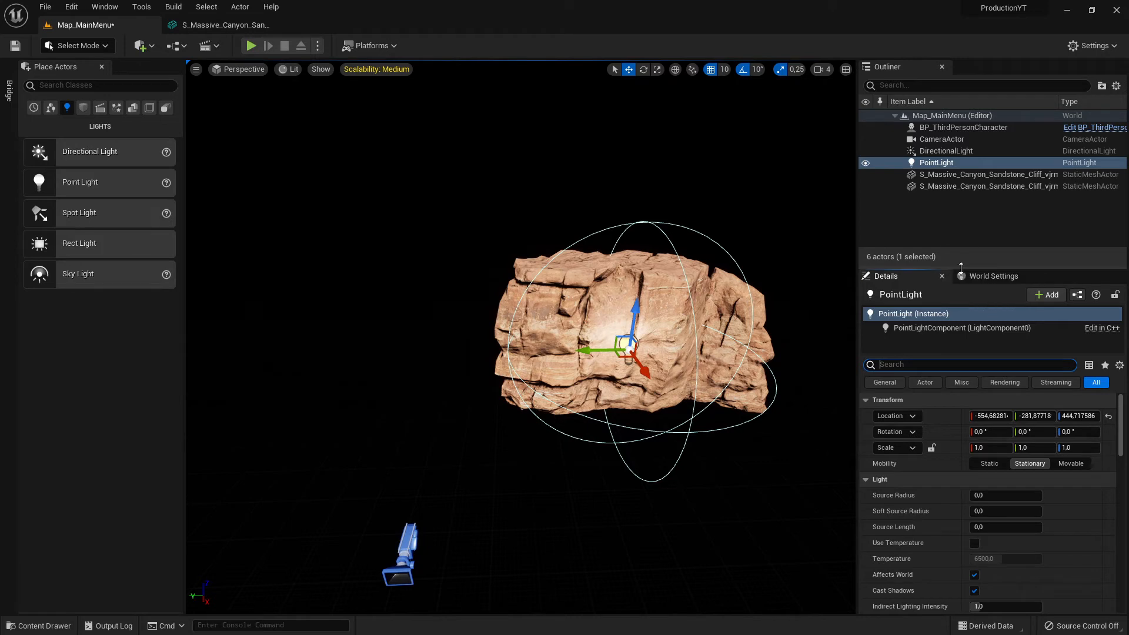
{"action": "left_click_drag", "start_coordinate": [1060, 269], "coordinate": [1060, 222]}
{"action": "scroll", "coordinate": [1009, 482], "scroll_direction": "down", "scroll_amount": 4}
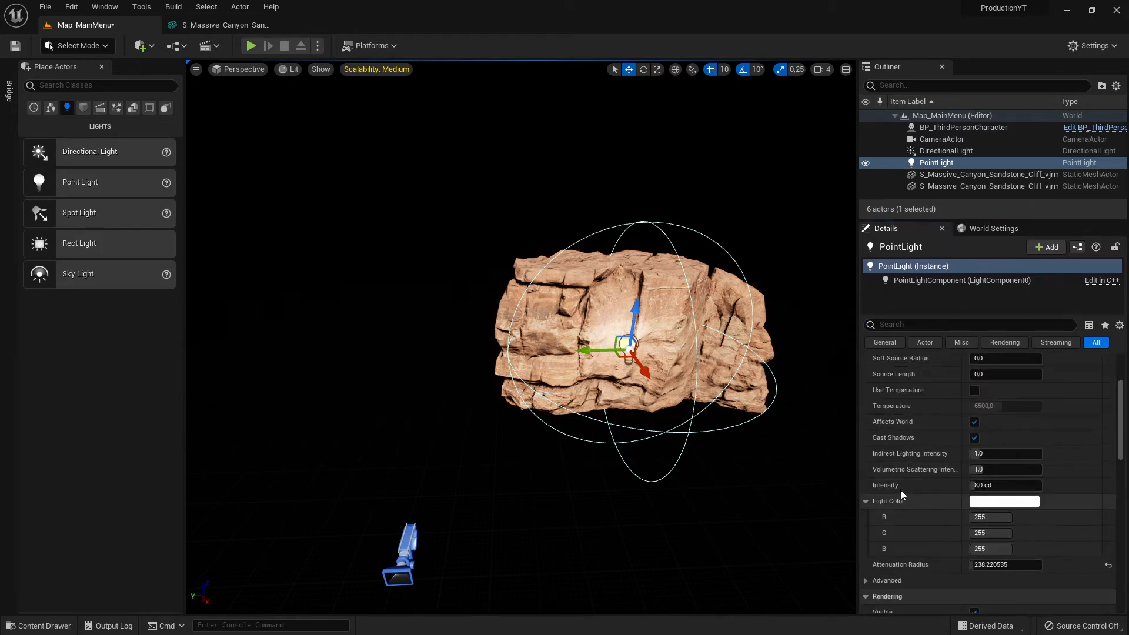
{"action": "left_click", "coordinate": [986, 503]}
{"action": "left_click_drag", "start_coordinate": [804, 430], "coordinate": [880, 397]}
{"action": "left_click", "coordinate": [899, 615]}
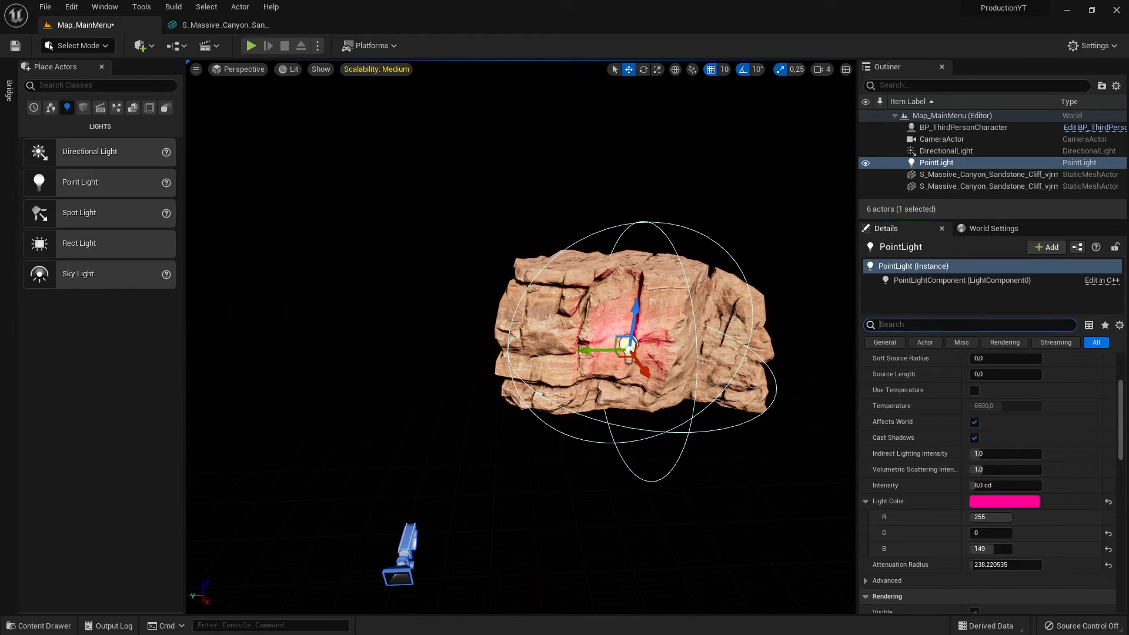
- Increase the point light's intensity to about 20.65 cd and its attenuation radius to about 525.55
{"action": "mouse_move", "coordinate": [993, 486]}
{"action": "left_mouse_down"}
{"action": "mouse_move", "coordinate": [1035, 485]}
{"action": "mouse_move", "coordinate": [977, 485]}
{"action": "left_mouse_up"}
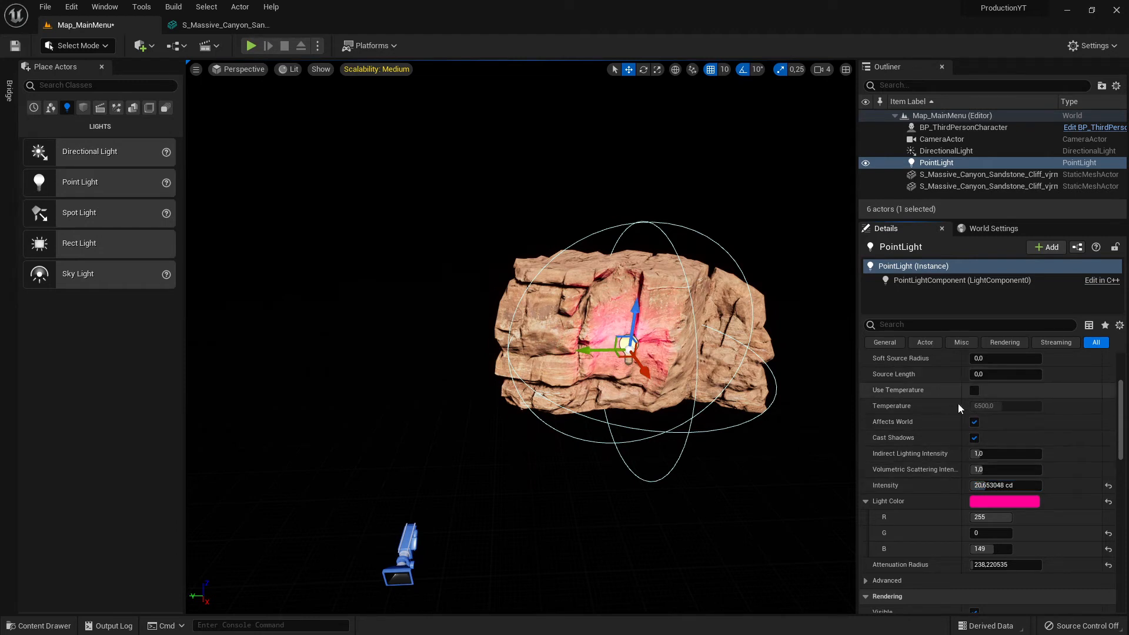
{"action": "scroll", "coordinate": [958, 403], "scroll_direction": "up", "scroll_amount": 4}
{"action": "scroll", "coordinate": [969, 447], "scroll_direction": "down", "scroll_amount": 3}
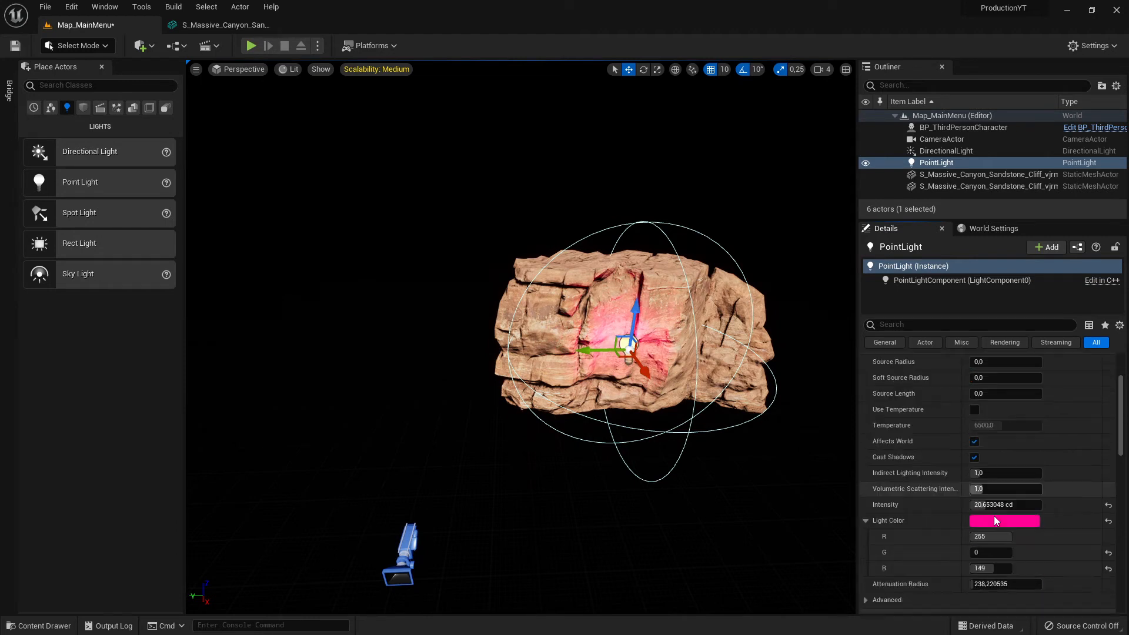
{"action": "scroll", "coordinate": [969, 475], "scroll_direction": "down", "scroll_amount": 3}
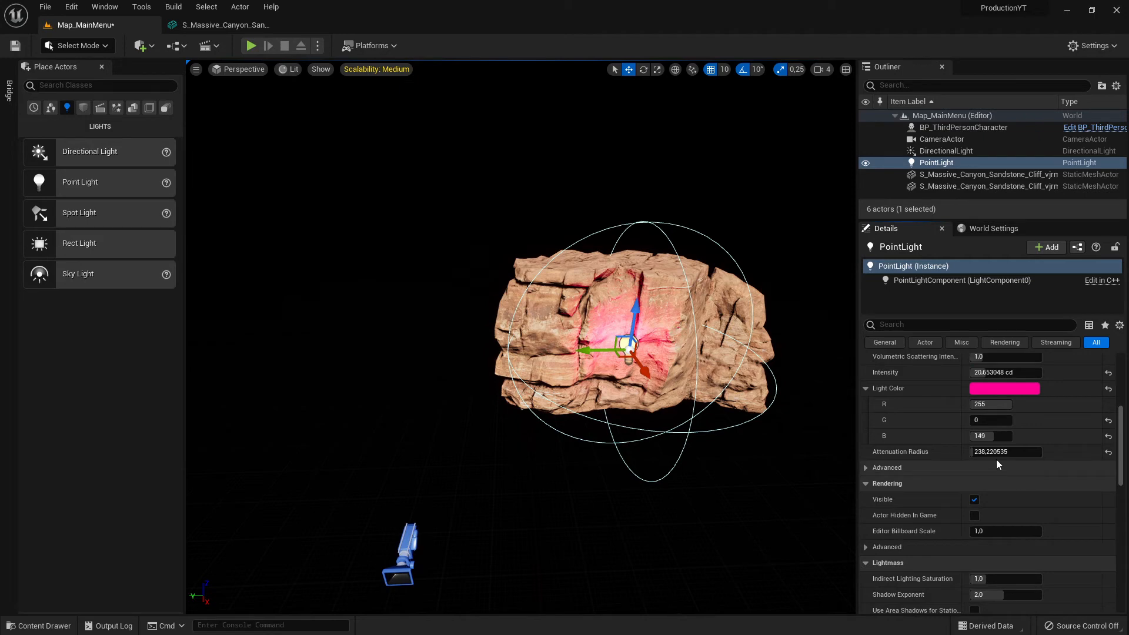
{"action": "left_click_drag", "start_coordinate": [999, 451], "coordinate": [1079, 451]}
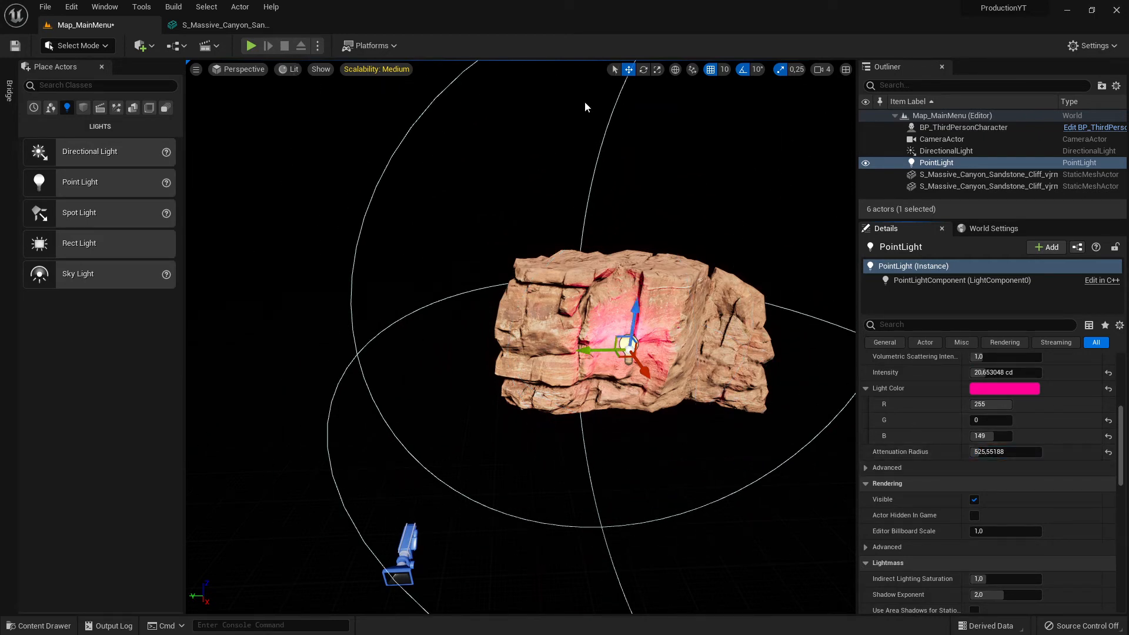
- Preview the main menu, then move the pink point light to the background cliff's side edge nearest the menu buttons
{"action": "left_click", "coordinate": [250, 46]}
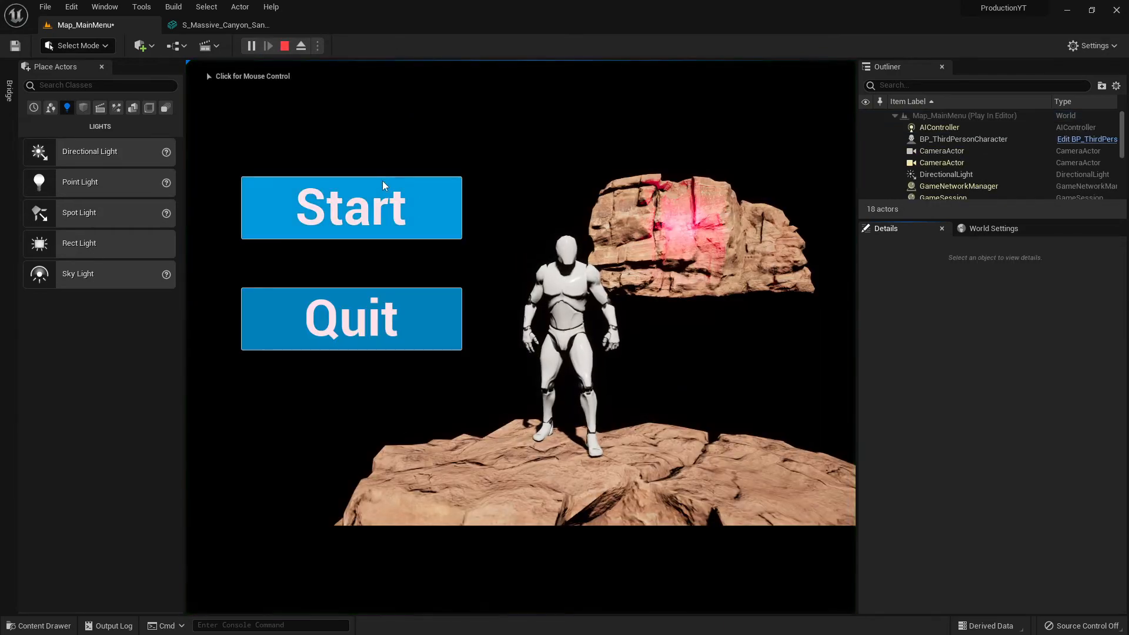
{"action": "key", "text": "Escape"}
{"action": "right_click_drag", "start_coordinate": [513, 278], "coordinate": [588, 259]}
{"action": "right_click_drag", "start_coordinate": [508, 255], "coordinate": [436, 247]}
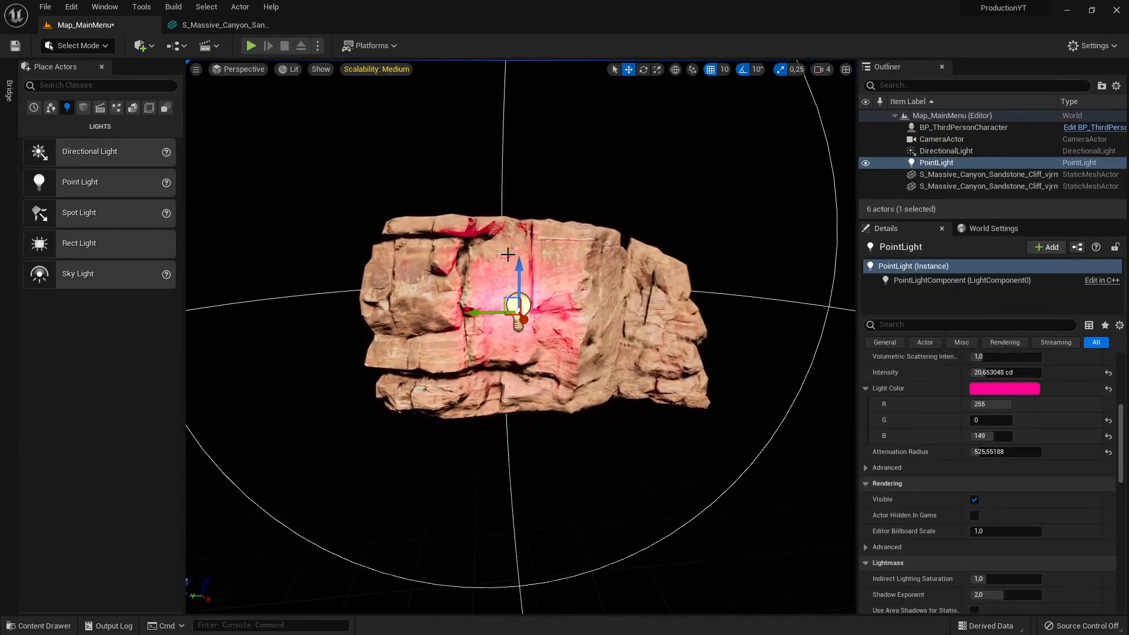
{"action": "mouse_move", "coordinate": [474, 312]}
{"action": "left_mouse_down"}
{"action": "mouse_move", "coordinate": [379, 311]}
{"action": "mouse_move", "coordinate": [554, 311]}
{"action": "mouse_move", "coordinate": [301, 319]}
{"action": "mouse_move", "coordinate": [601, 332]}
{"action": "mouse_move", "coordinate": [469, 316]}
{"action": "left_mouse_up"}
{"action": "key", "text": "Escape"}
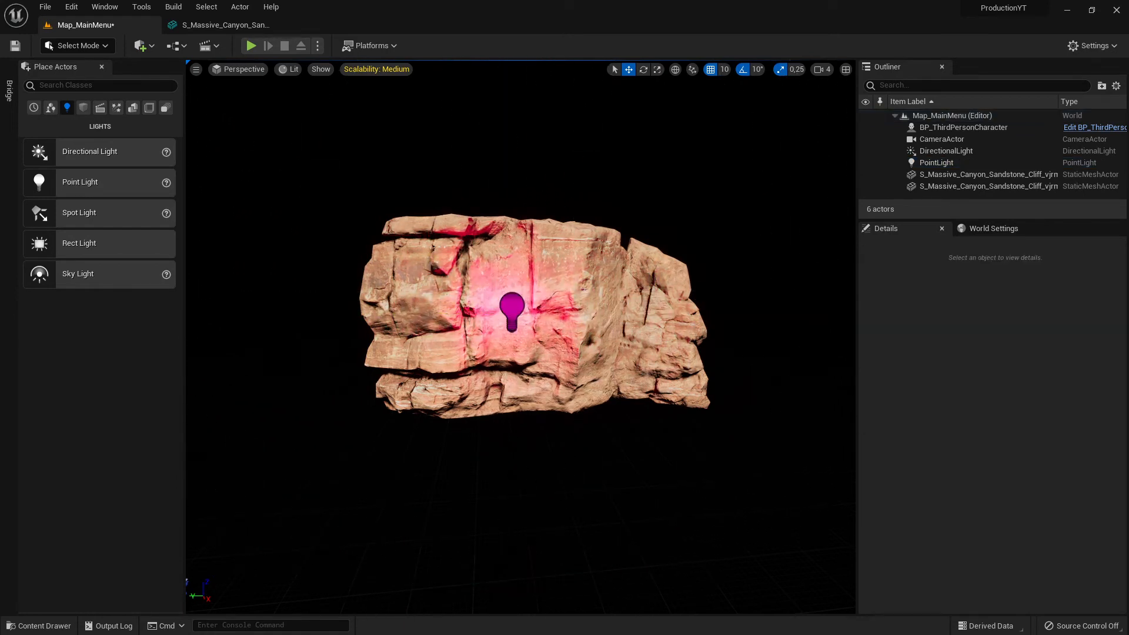
{"action": "left_click", "coordinate": [522, 314]}
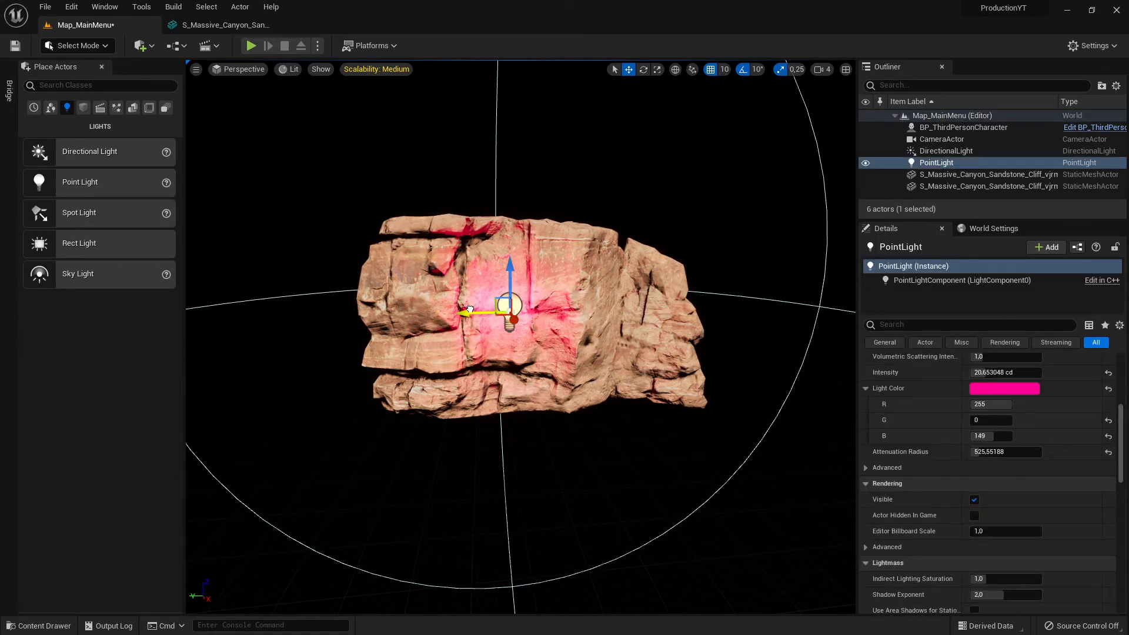
{"action": "left_click_drag", "start_coordinate": [470, 310], "coordinate": [304, 314]}
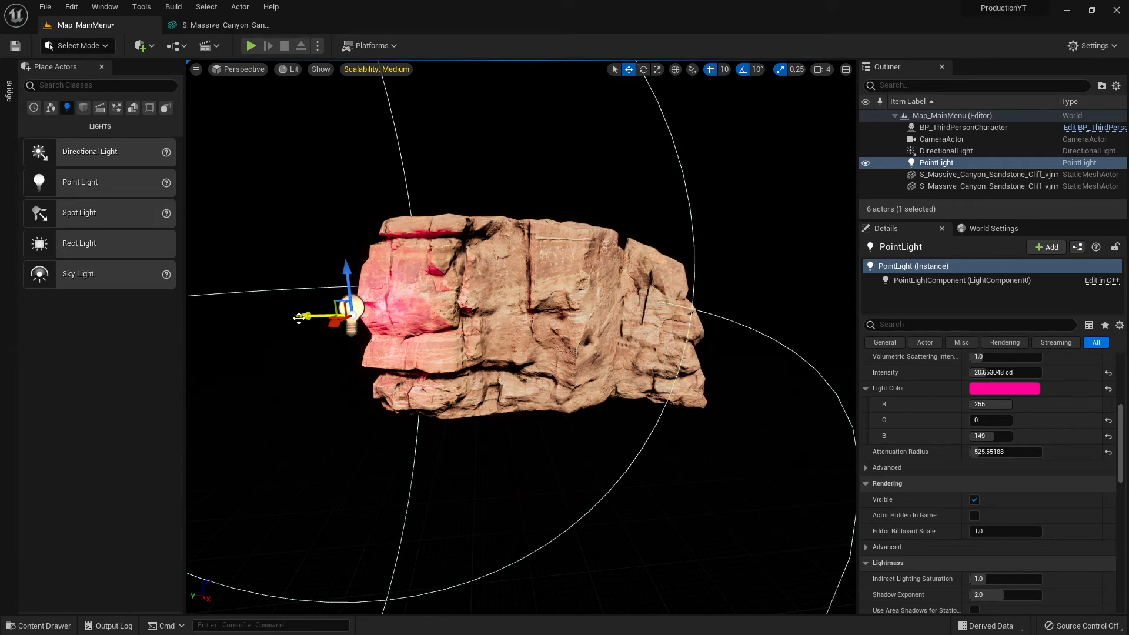
- Reduce the point light's attenuation radius to about 379.3 and preview the main menu
{"action": "right_click_drag", "start_coordinate": [299, 318], "coordinate": [494, 320]}
{"action": "key", "text": "a"}
{"action": "key", "text": "s"}
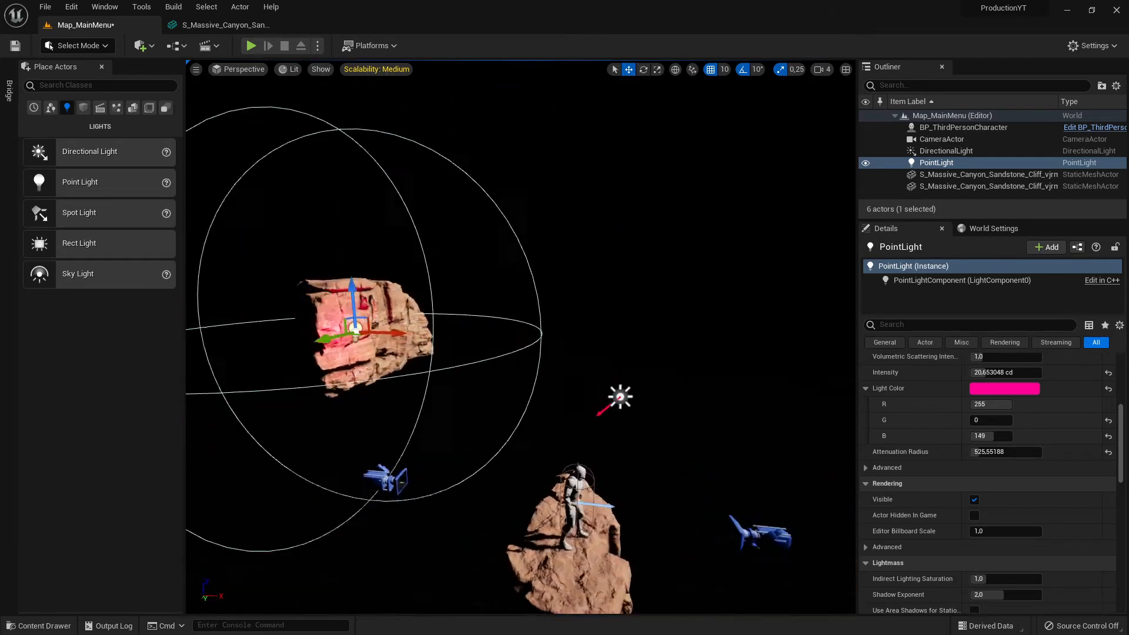
{"action": "key", "text": "f"}
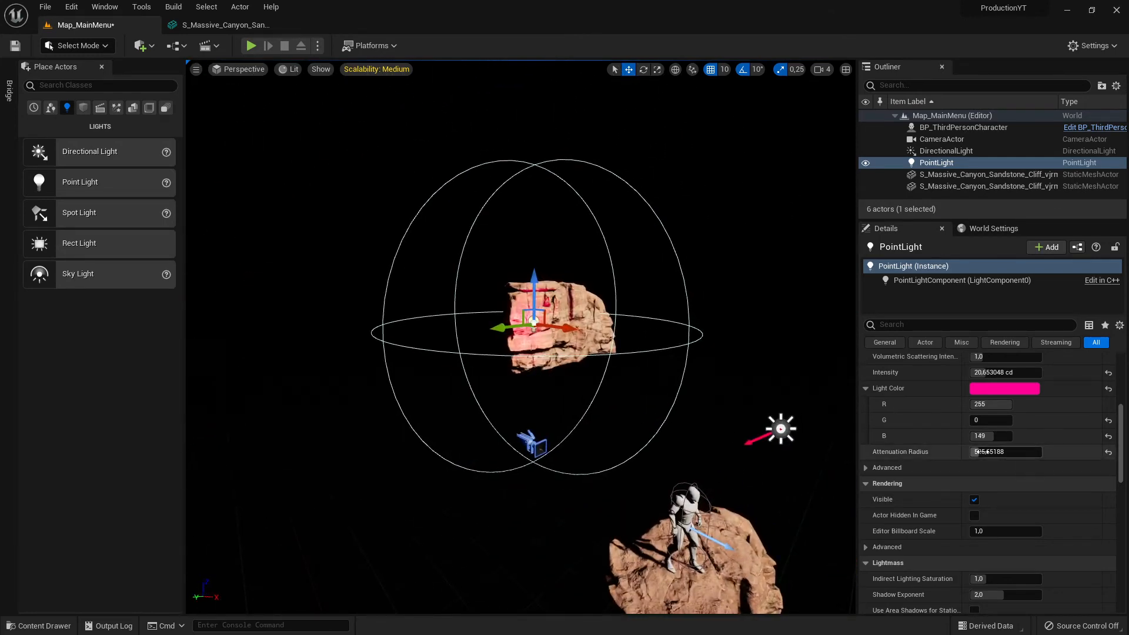
{"action": "mouse_move", "coordinate": [976, 452]}
{"action": "left_mouse_down"}
{"action": "mouse_move", "coordinate": [952, 451]}
{"action": "mouse_move", "coordinate": [994, 452]}
{"action": "mouse_move", "coordinate": [970, 451]}
{"action": "left_mouse_up"}
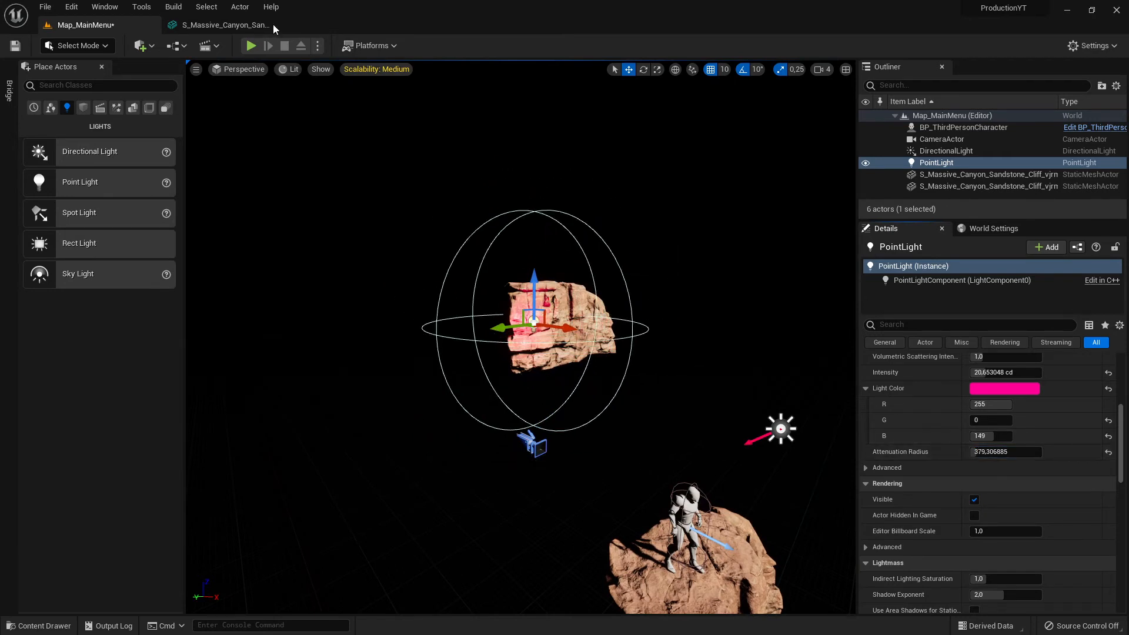
{"action": "left_click", "coordinate": [251, 45]}
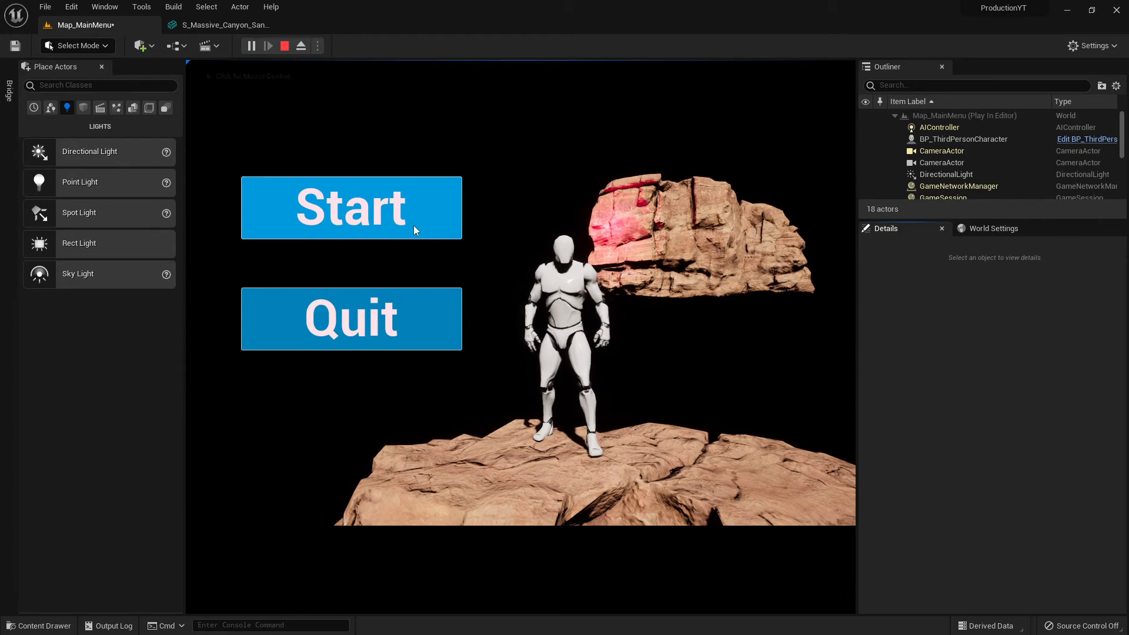
- End the preview and move the background cliff farther back behind the character along the X axis
{"action": "key", "text": "Escape"}
{"action": "right_click_drag", "start_coordinate": [413, 226], "coordinate": [529, 177]}
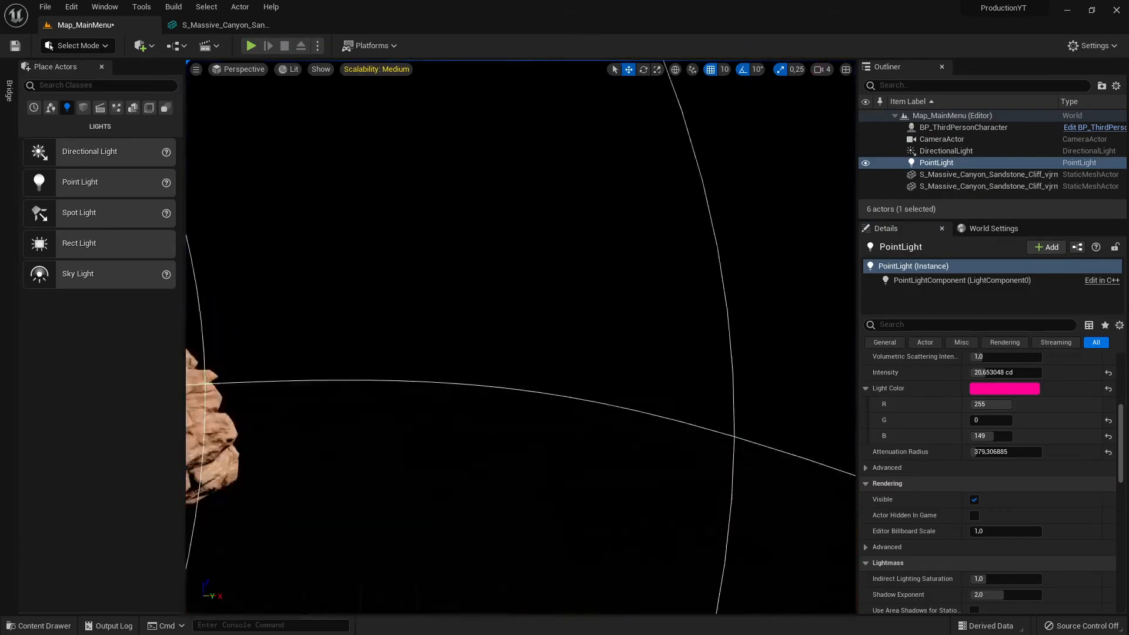
{"action": "key", "text": "s"}
{"action": "right_click_drag", "start_coordinate": [496, 294], "coordinate": [377, 270]}
{"action": "left_click", "coordinate": [494, 294]}
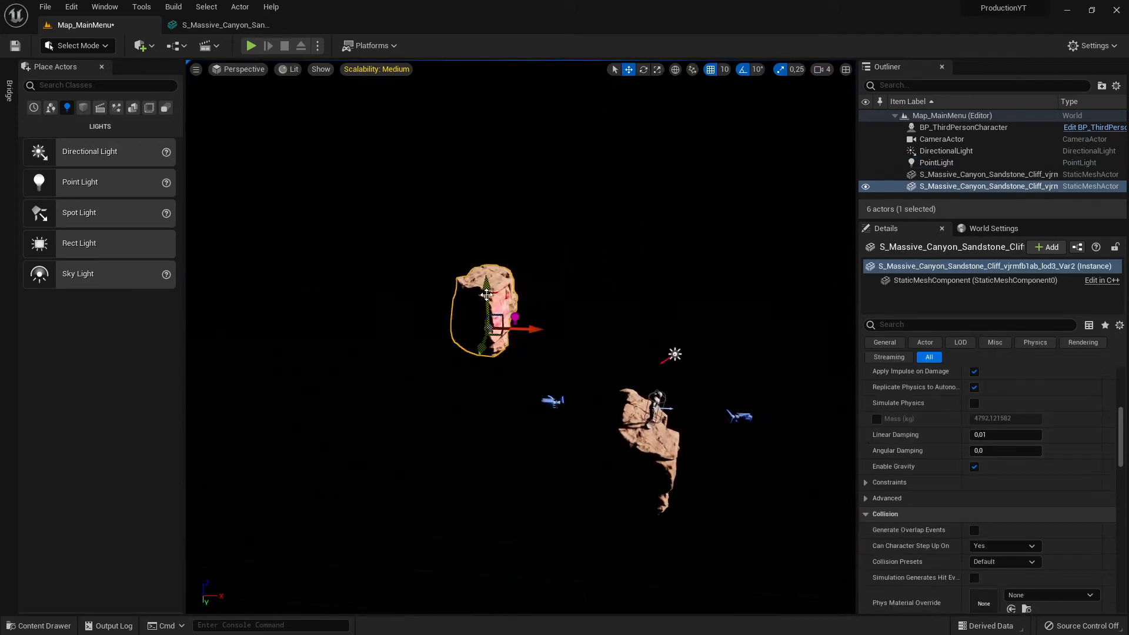
{"action": "left_click_drag", "start_coordinate": [536, 336], "coordinate": [404, 334]}
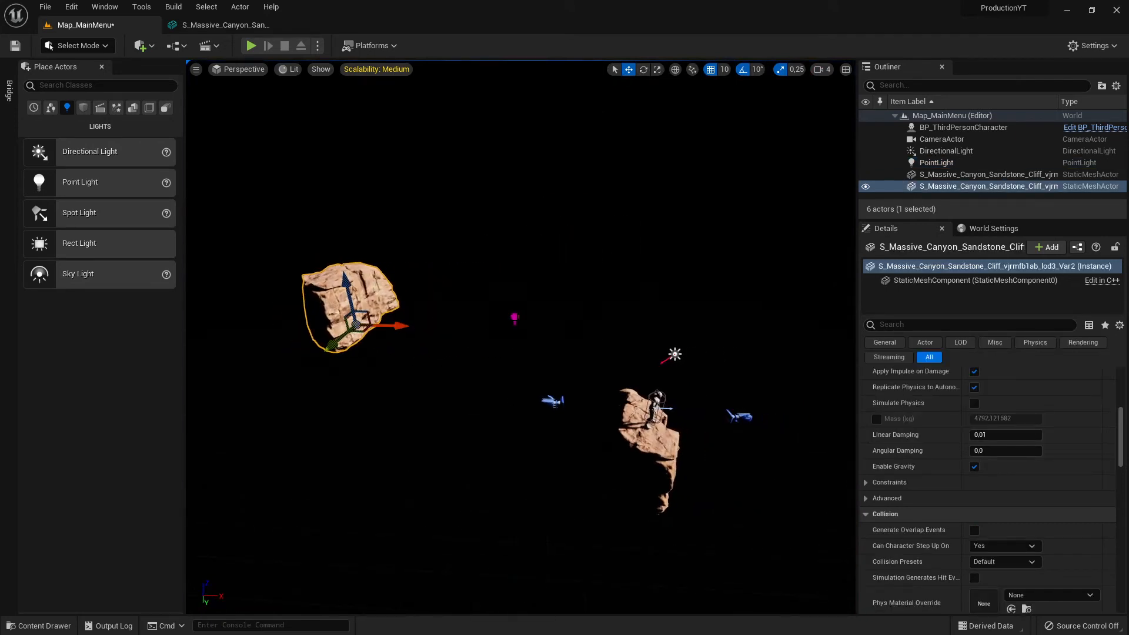
- Move the pink point light back along the X axis to the relocated cliff and preview the main menu
{"action": "left_click", "coordinate": [515, 320]}
{"action": "left_click_drag", "start_coordinate": [556, 322], "coordinate": [394, 315]}
{"action": "left_click", "coordinate": [251, 45]}
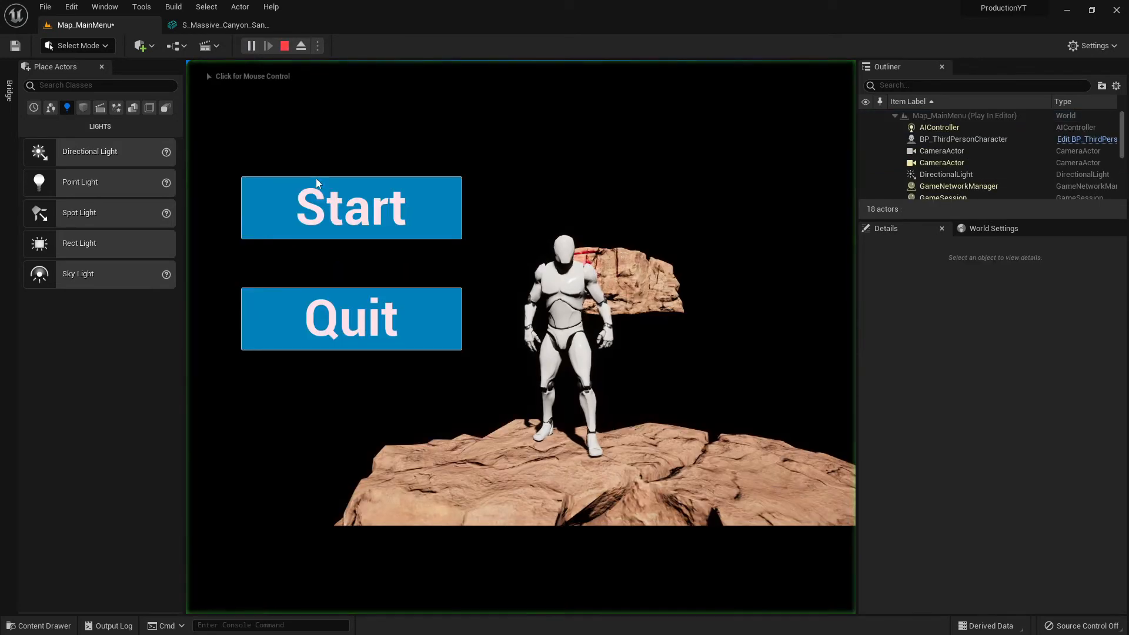
{"action": "key", "text": "Escape"}
- Shift the background cliff and its point light sideways, clear of the character, and preview the main menu
{"action": "right_click_drag", "start_coordinate": [472, 256], "coordinate": [520, 274]}
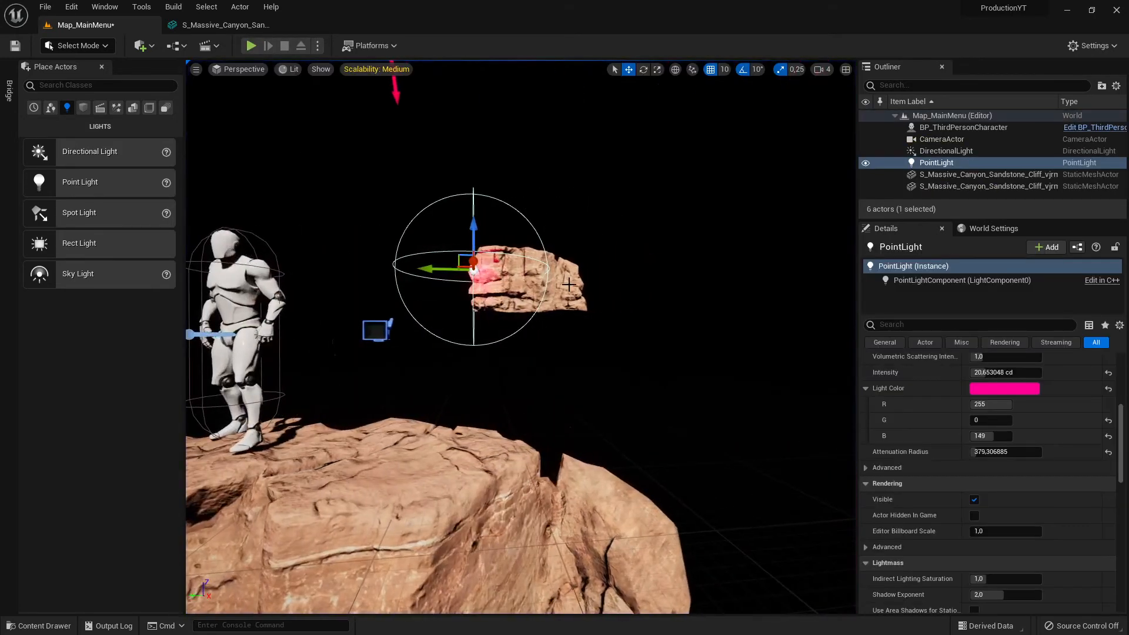
{"action": "left_click", "coordinate": [538, 275]}
{"action": "left_click_drag", "start_coordinate": [503, 310], "coordinate": [562, 309]}
{"action": "left_click", "coordinate": [473, 268]}
{"action": "left_click_drag", "start_coordinate": [431, 269], "coordinate": [504, 270]}
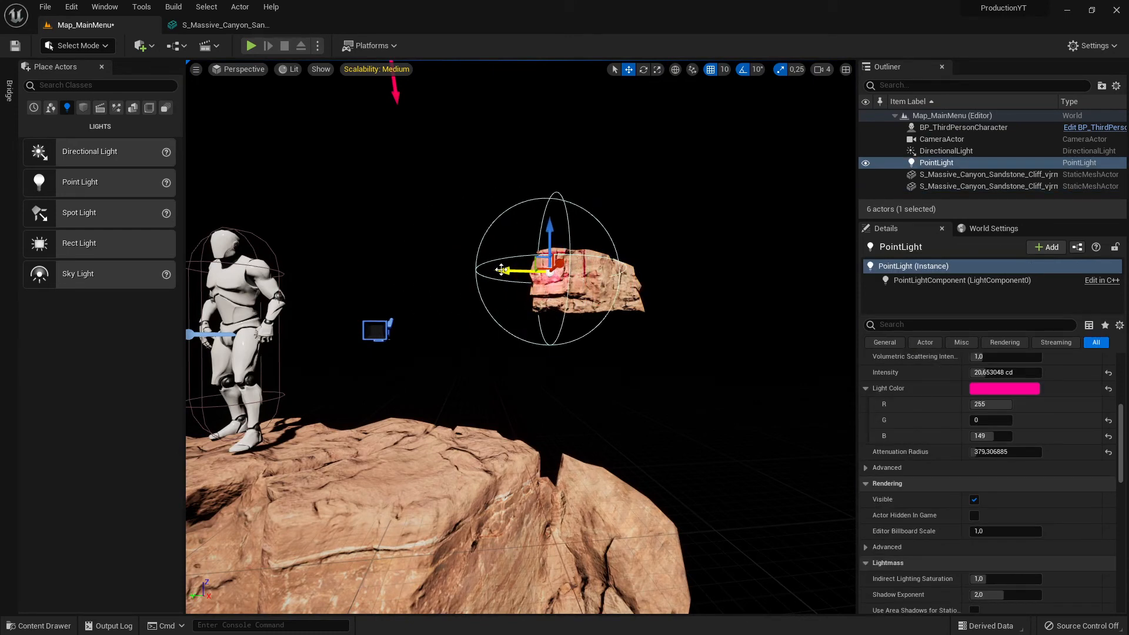
{"action": "left_click", "coordinate": [251, 46]}
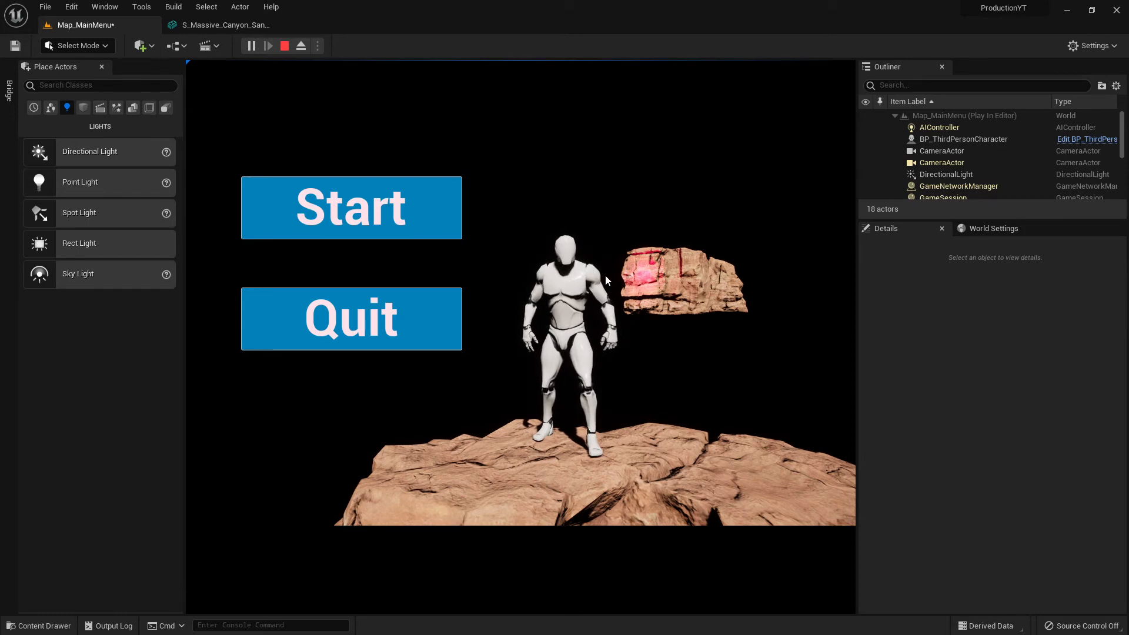
{"action": "key", "text": "Escape"}
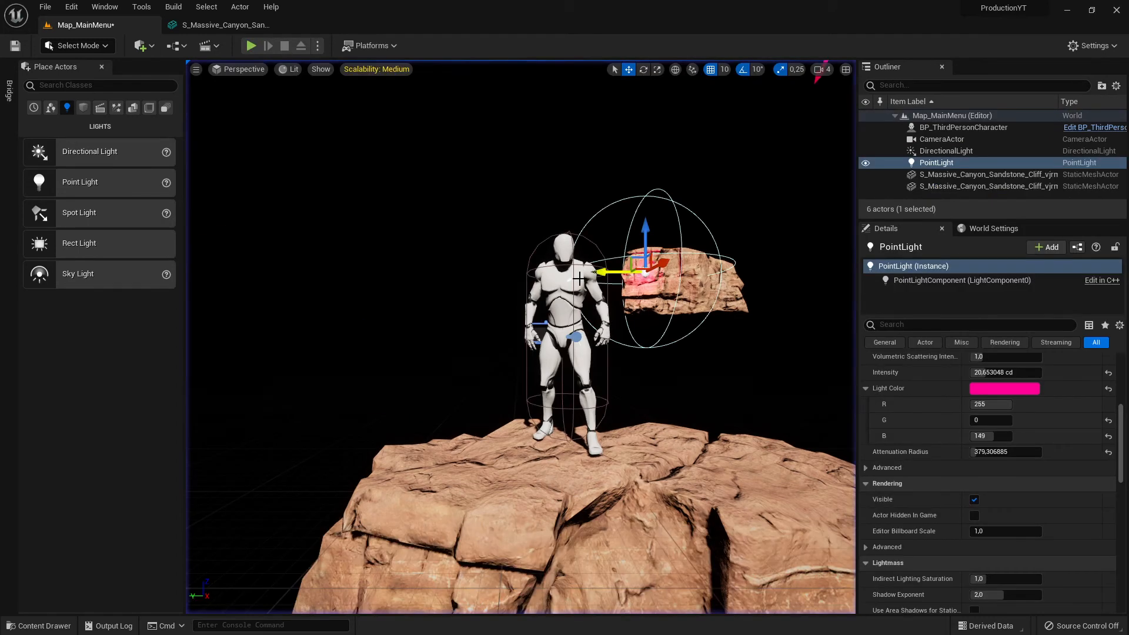
- Move the background cliff and pink point light still farther sideways from the character and preview the result
{"action": "left_click", "coordinate": [710, 296]}
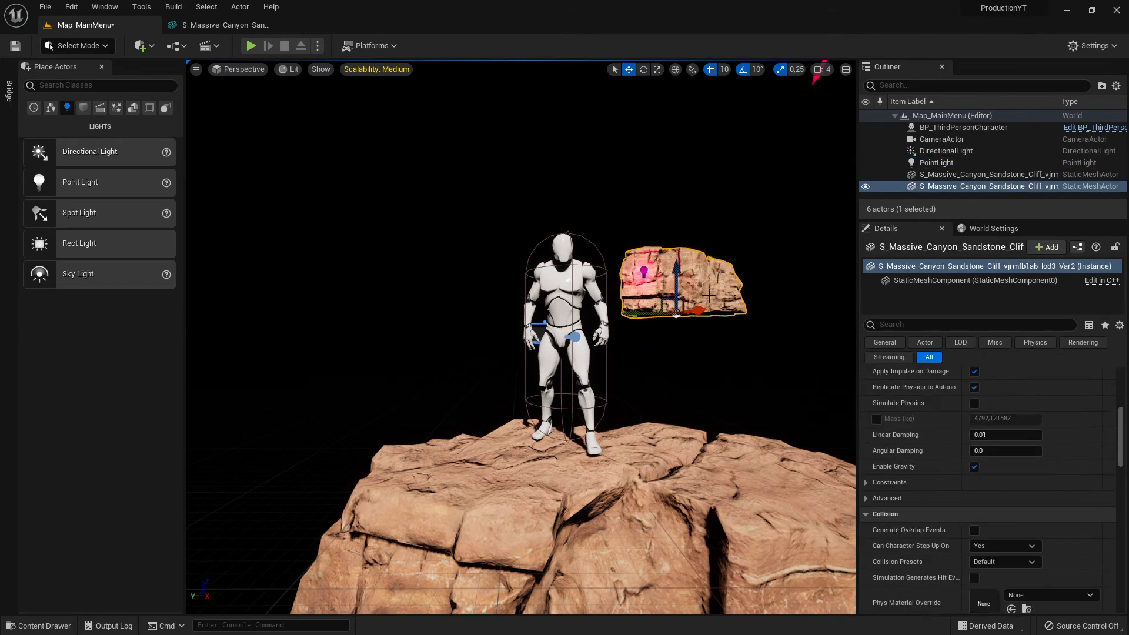
{"action": "left_click_drag", "start_coordinate": [689, 316], "coordinate": [652, 271]}
{"action": "left_click", "coordinate": [647, 270]}
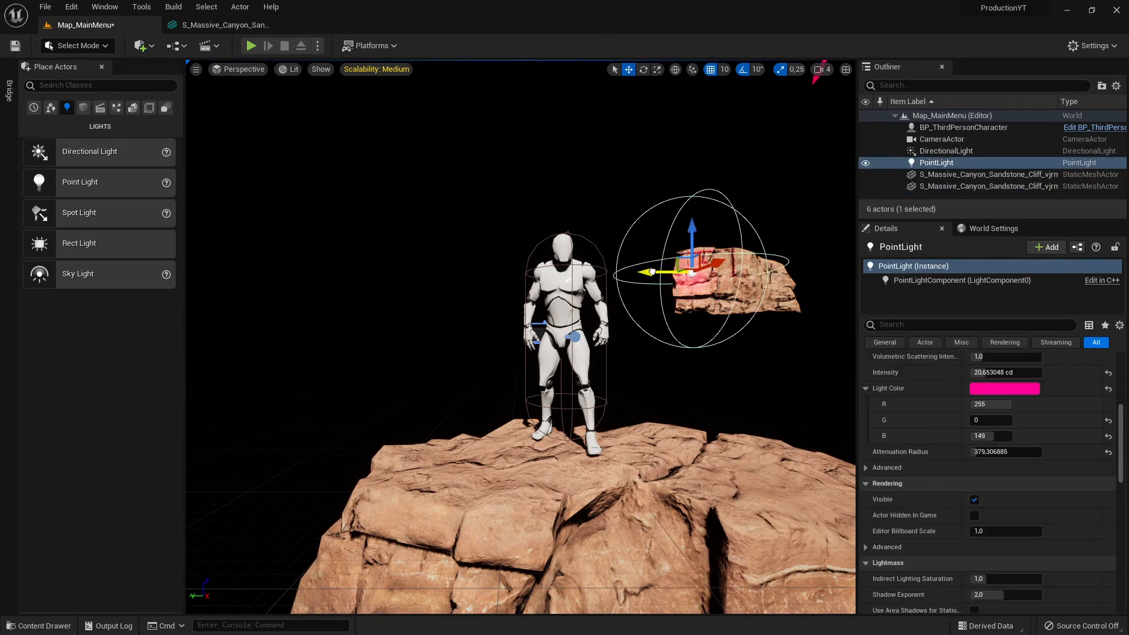
{"action": "left_click", "coordinate": [252, 45]}
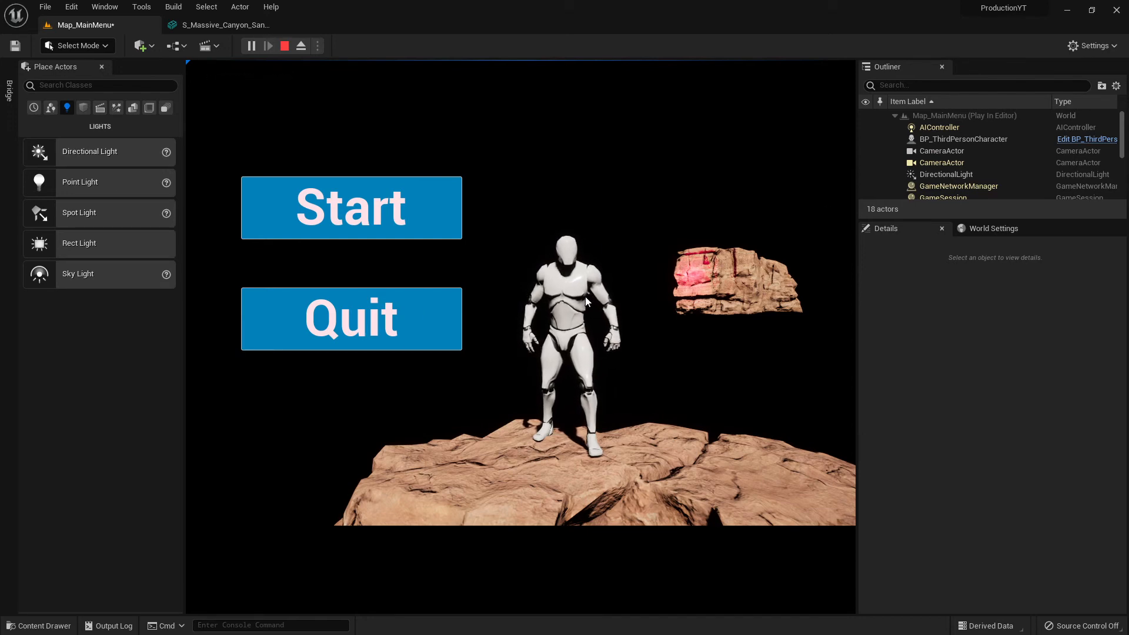
{"action": "key", "text": "Escape"}
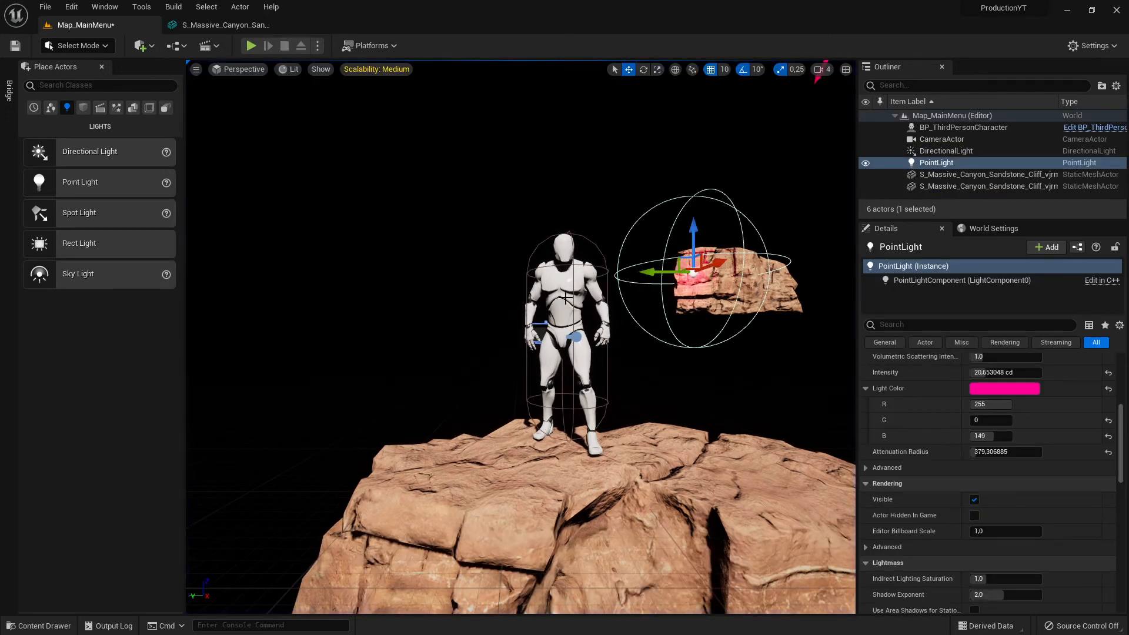
- Close the Place Actors panel to widen the viewport and preview the main menu at the larger size
{"action": "left_click", "coordinate": [101, 69]}
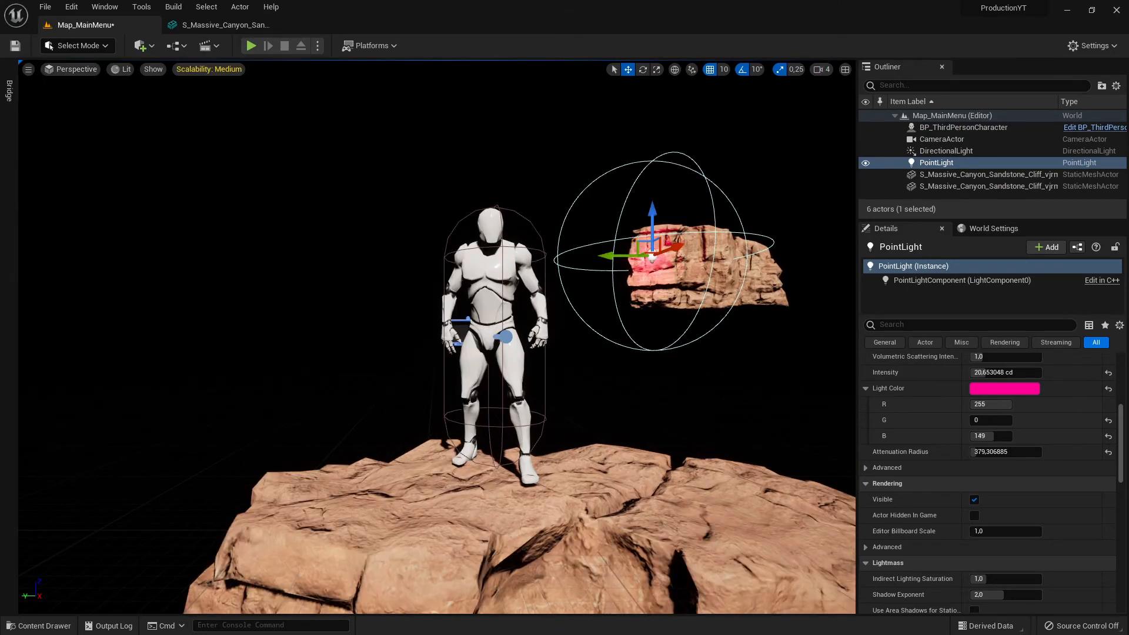
{"action": "right_click_drag", "start_coordinate": [436, 336], "coordinate": [406, 347]}
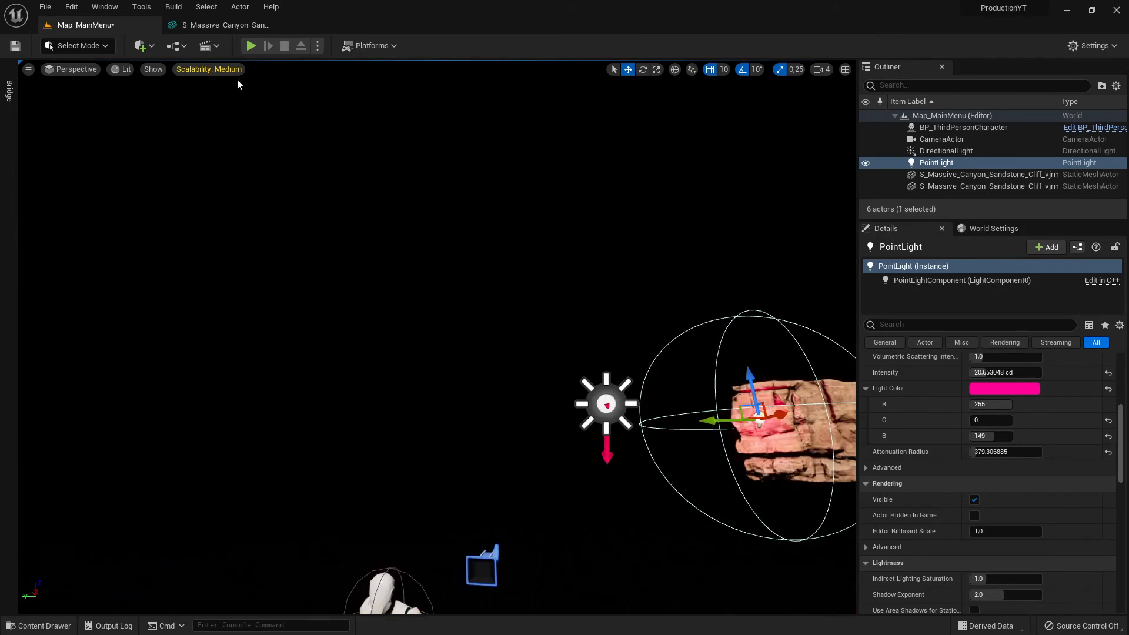
{"action": "left_click", "coordinate": [250, 45]}
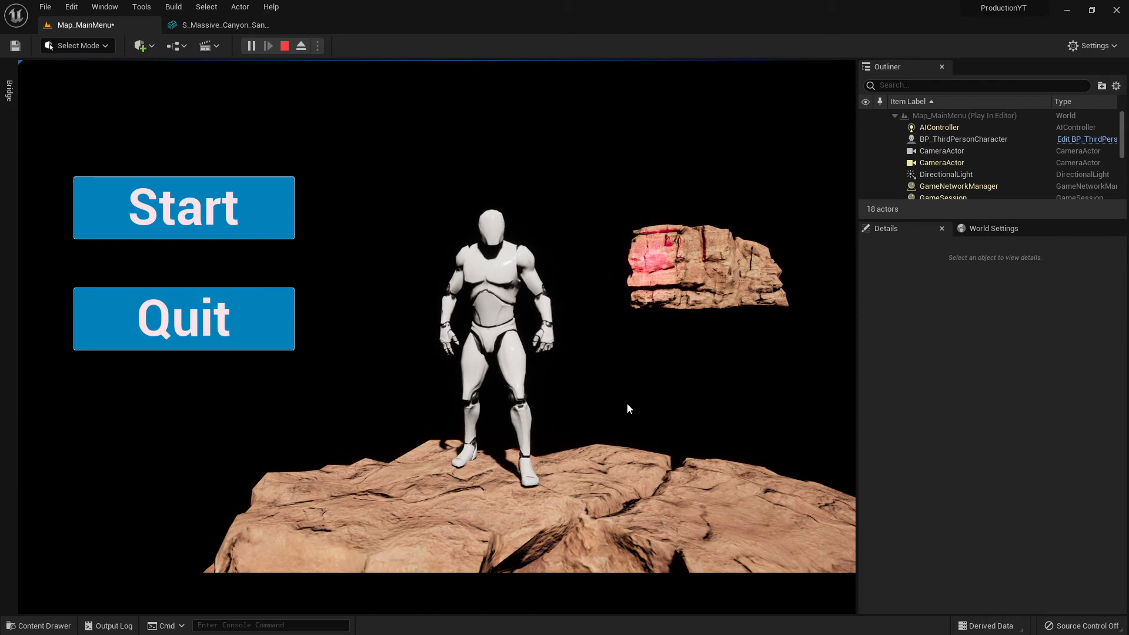
{"action": "key", "text": "Escape"}
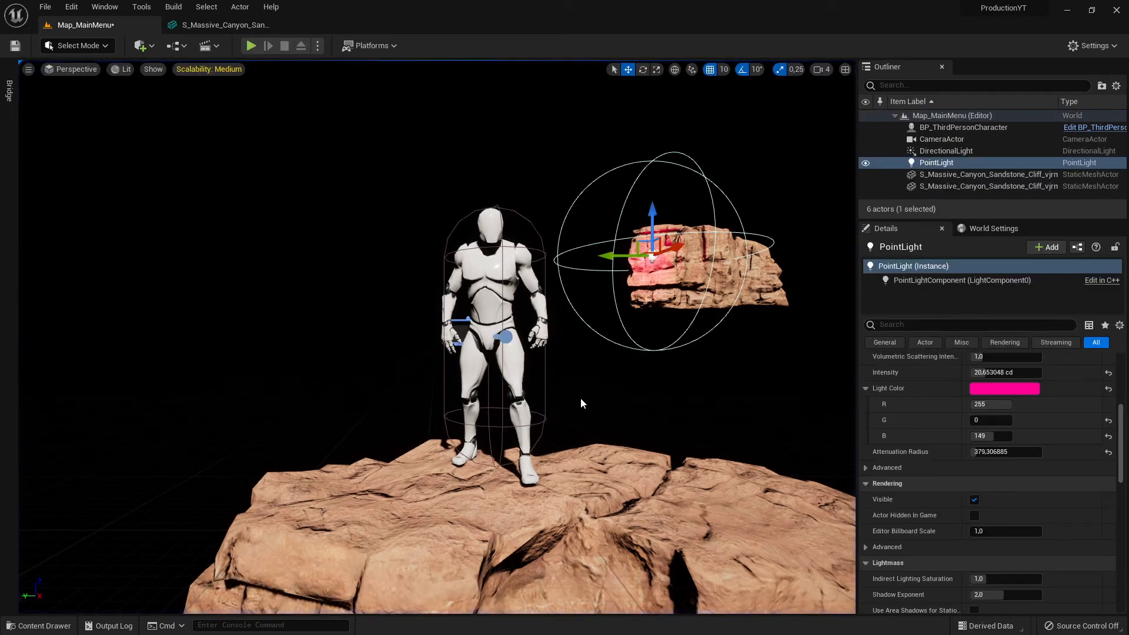
{"action": "left_click", "coordinate": [254, 45]}
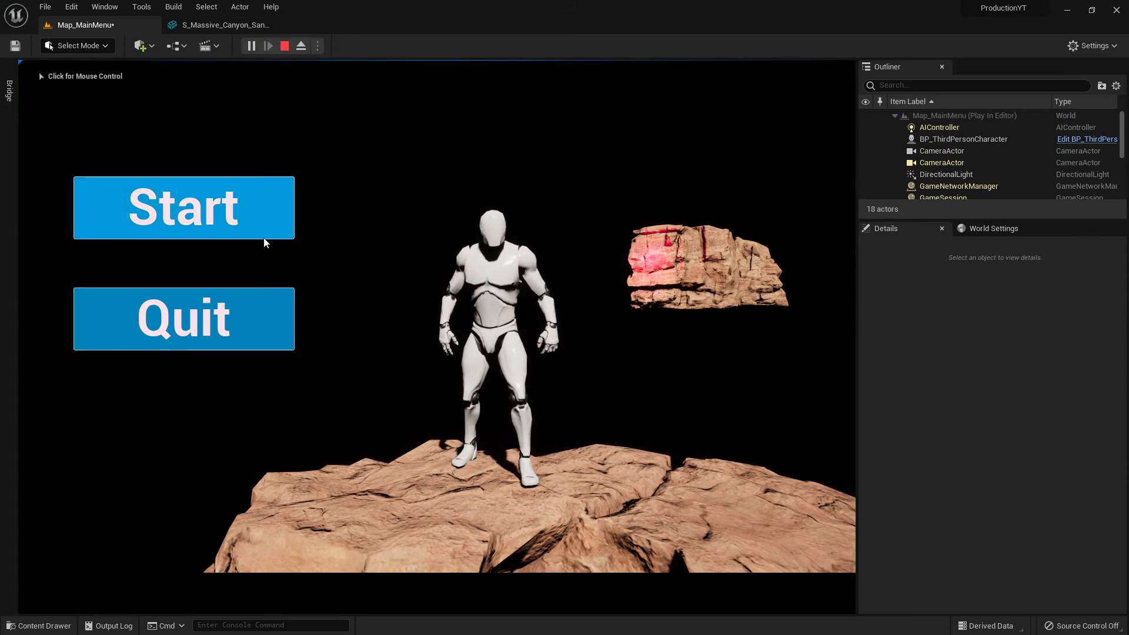
{"action": "key", "text": "Escape"}
{"action": "mouse_move", "coordinate": [370, 264]}
{"action": "right_mouse_down"}
{"action": "mouse_move", "coordinate": [421, 238]}
{"action": "mouse_move", "coordinate": [372, 264]}
{"action": "right_mouse_up"}
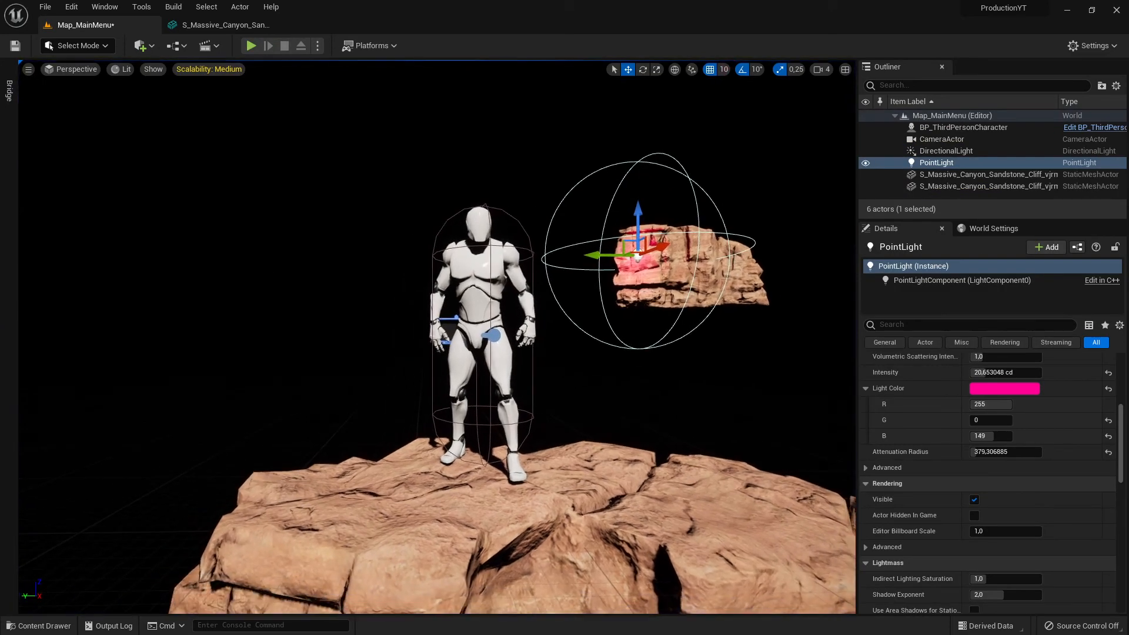
- Close the canyon cliff mesh editor and open the WB_MainMenu widget from the _ProductionYT/UI folder
{"action": "left_click", "coordinate": [187, 25]}
{"action": "left_click", "coordinate": [274, 26]}
{"action": "right_click", "coordinate": [366, 353]}
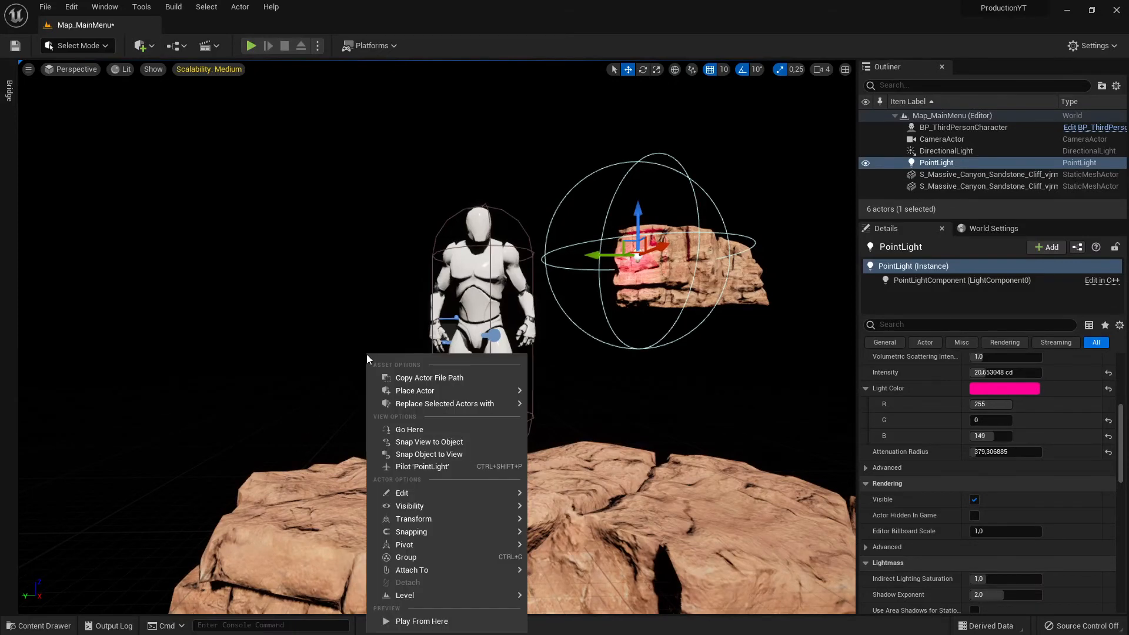
{"action": "left_click", "coordinate": [244, 285]}
{"action": "key", "text": "ctrl+space"}
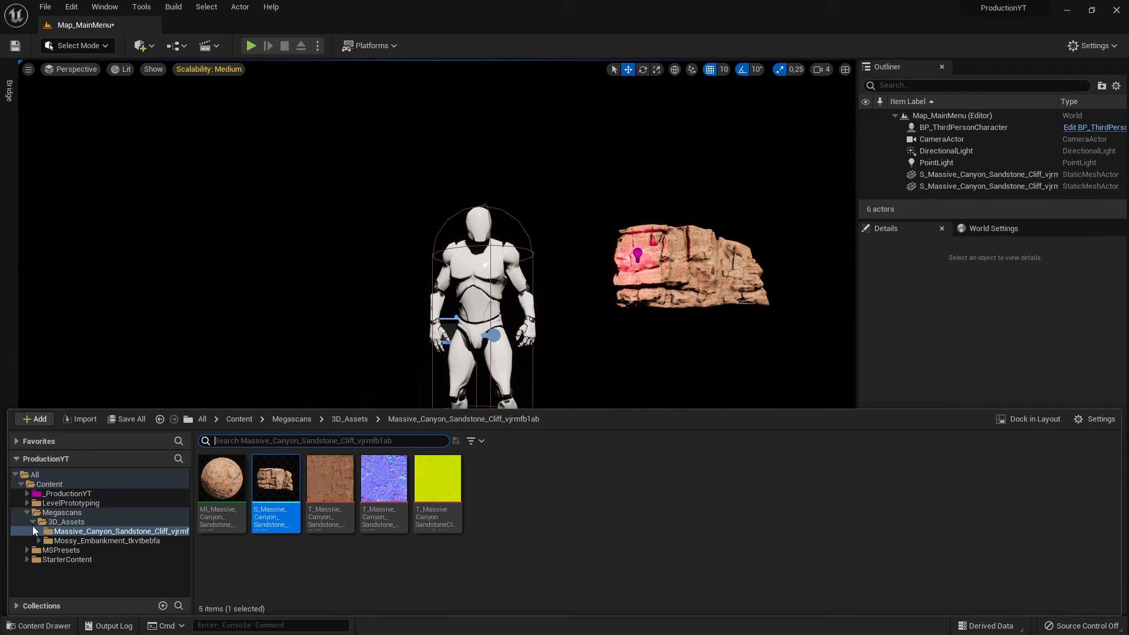
{"action": "left_click", "coordinate": [27, 512]}
{"action": "left_click", "coordinate": [108, 495]}
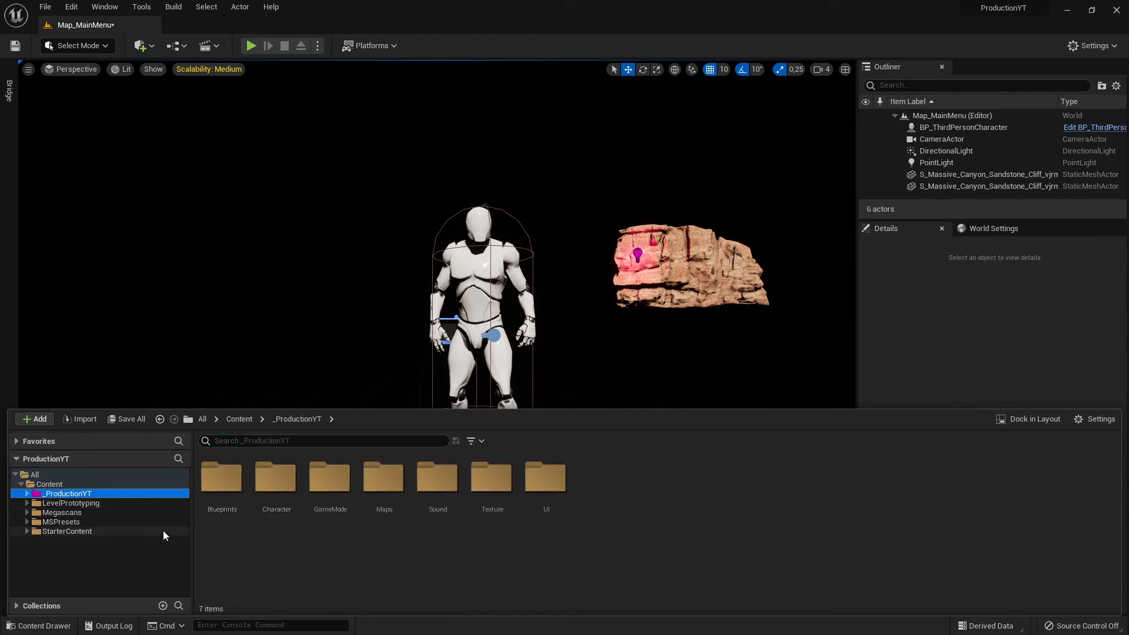
{"action": "double_click", "coordinate": [554, 515]}
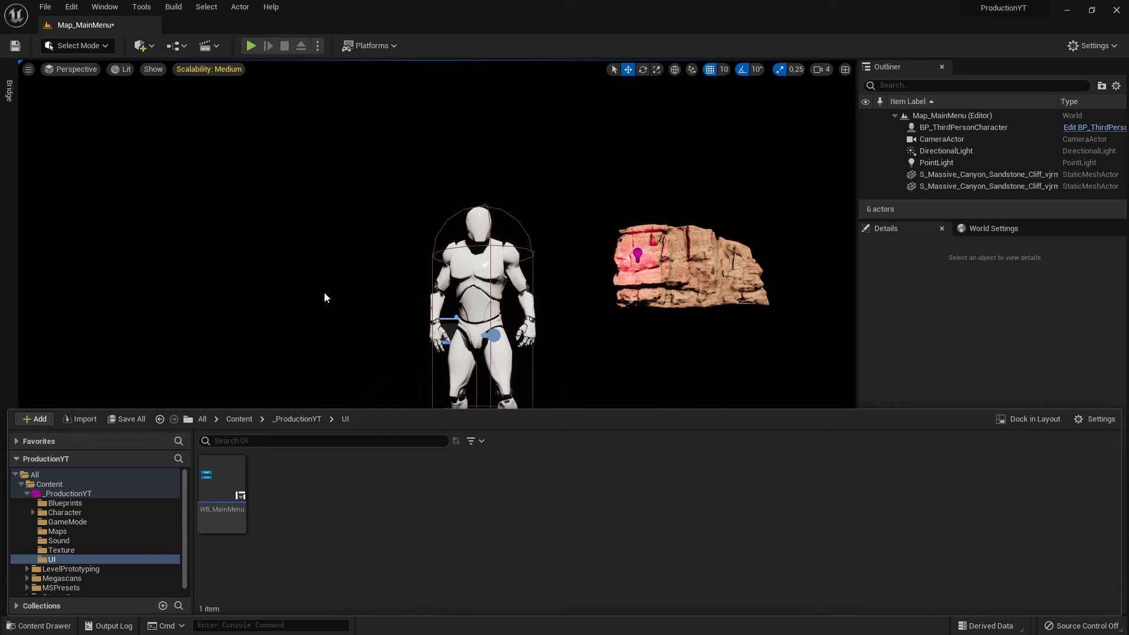
{"action": "left_click", "coordinate": [219, 484]}
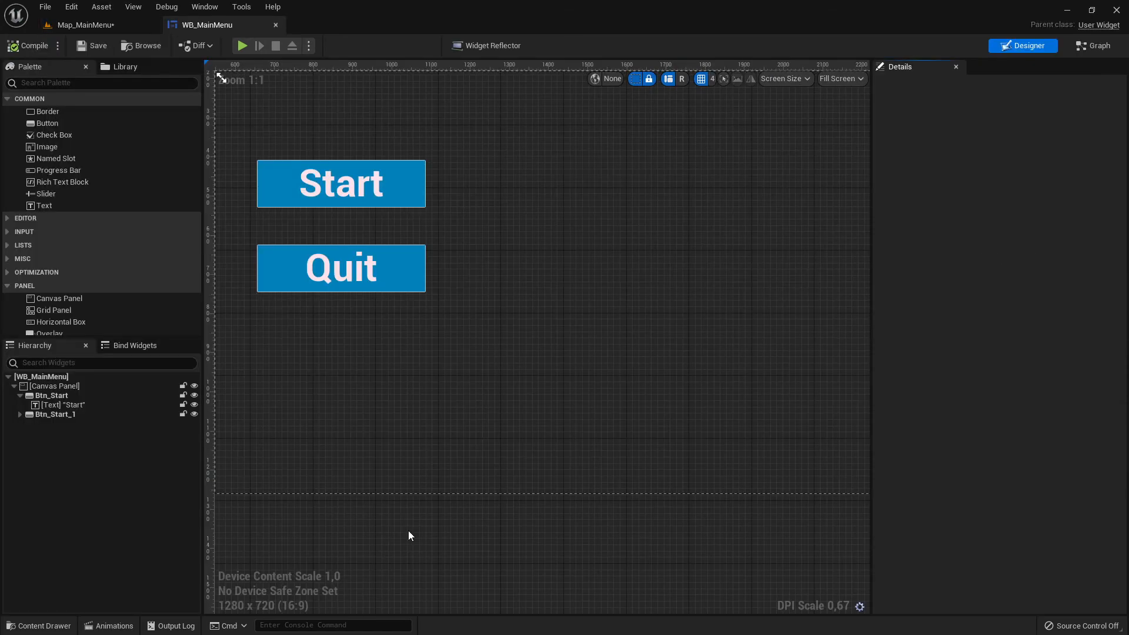
- Filter the Start button's properties for "she" and set its render transform shear X to -13
{"action": "scroll", "coordinate": [409, 530], "scroll_direction": "down", "scroll_amount": 1}
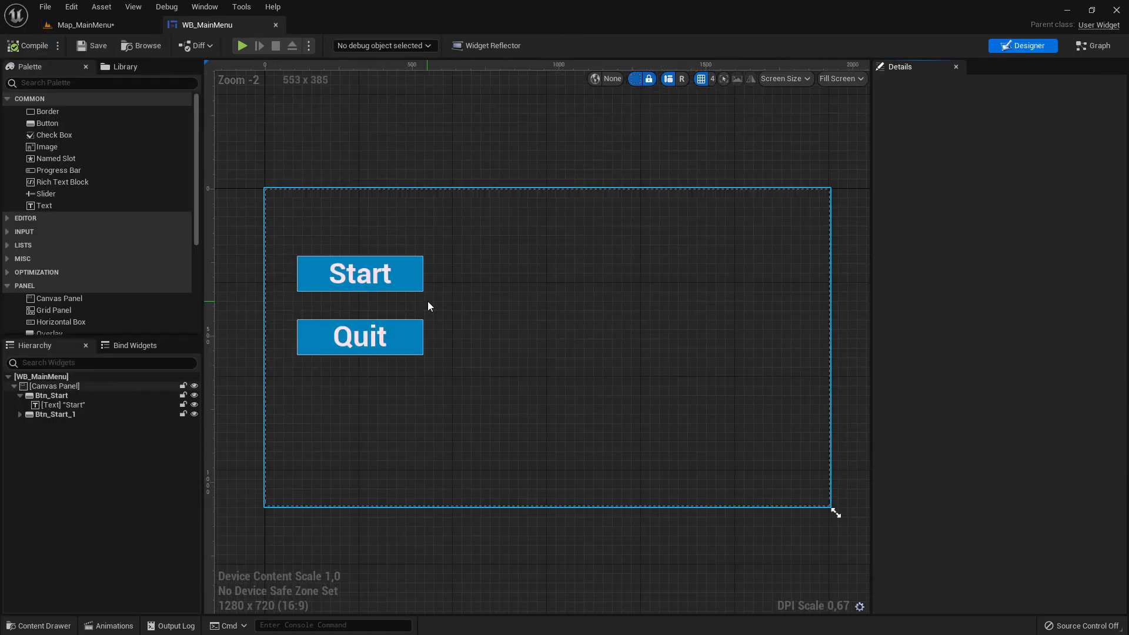
{"action": "left_click", "coordinate": [410, 274]}
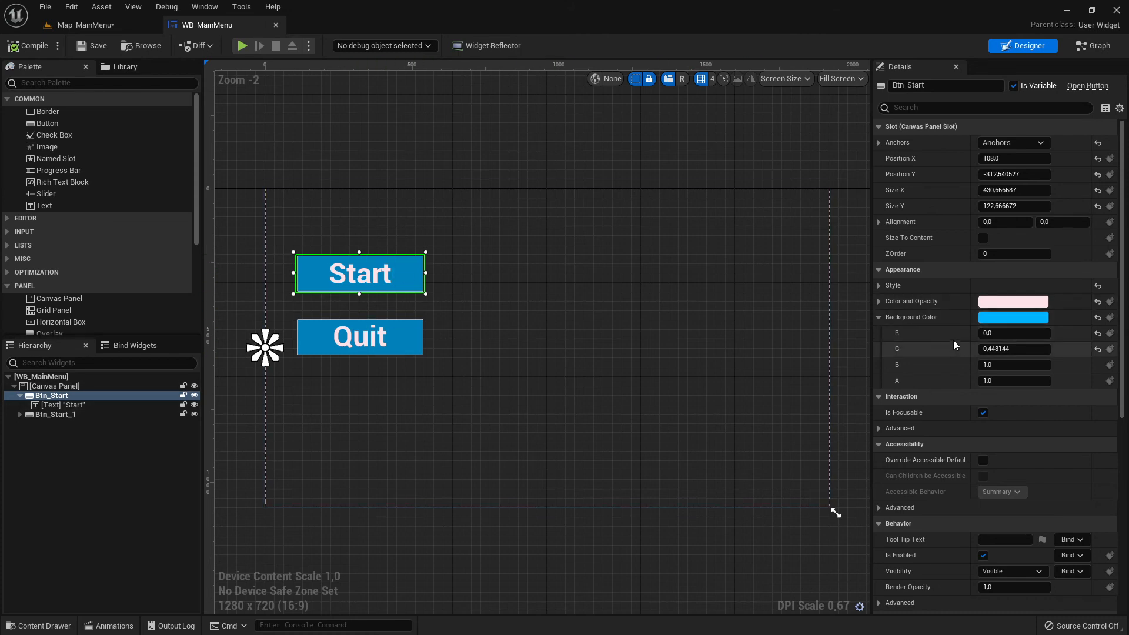
{"action": "scroll", "coordinate": [953, 341], "scroll_direction": "down", "scroll_amount": 5}
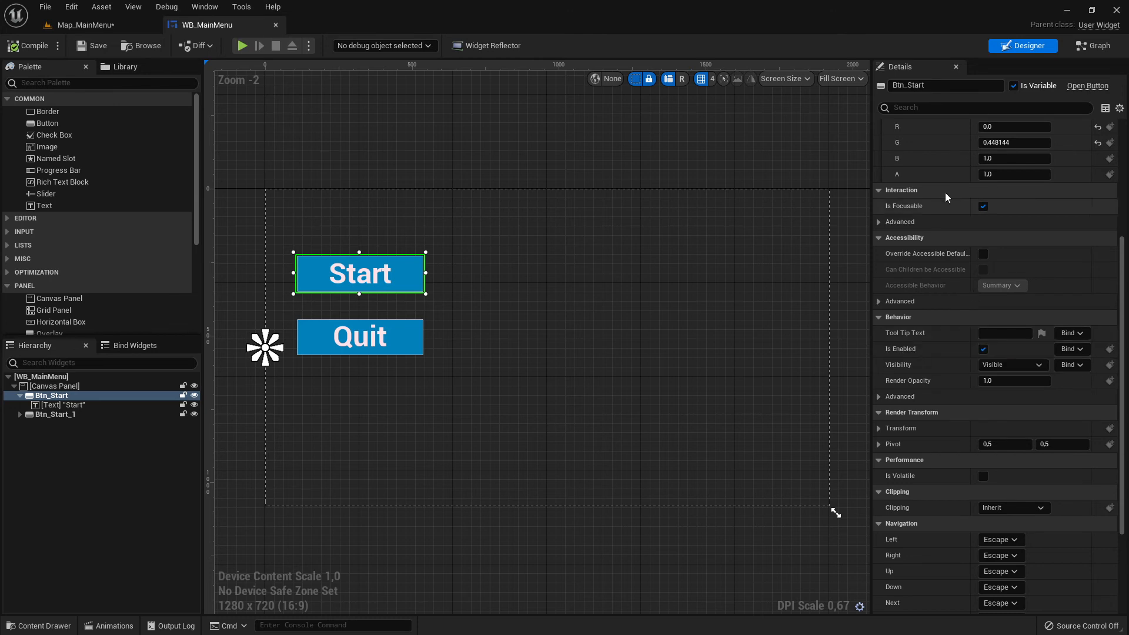
{"action": "scroll", "coordinate": [996, 252], "scroll_direction": "up", "scroll_amount": 5}
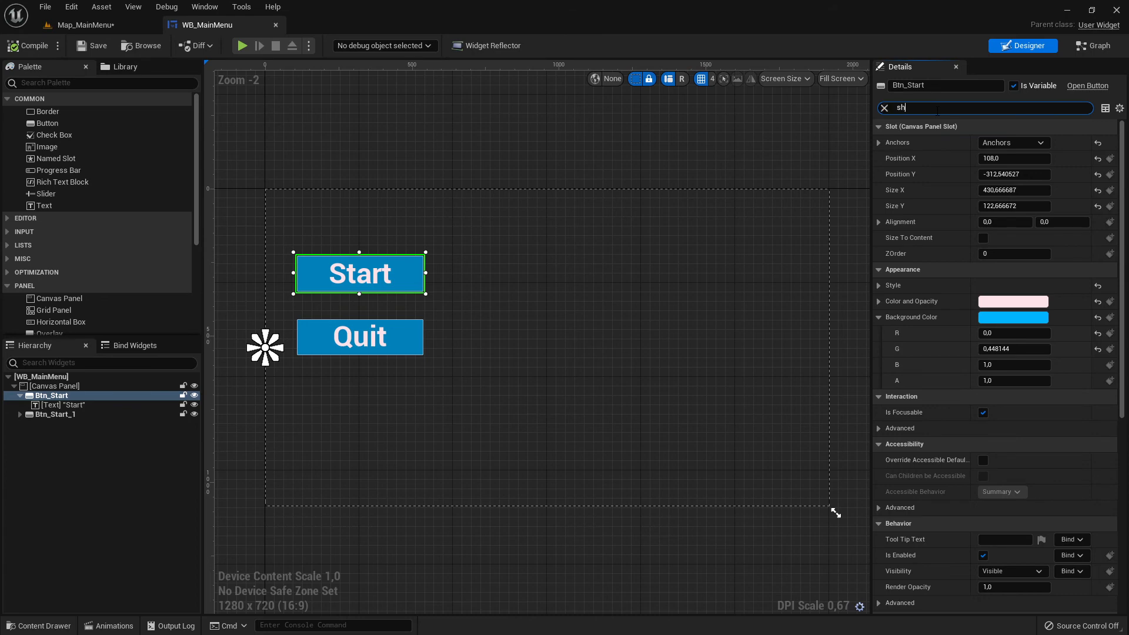
{"action": "type", "text": "e"}
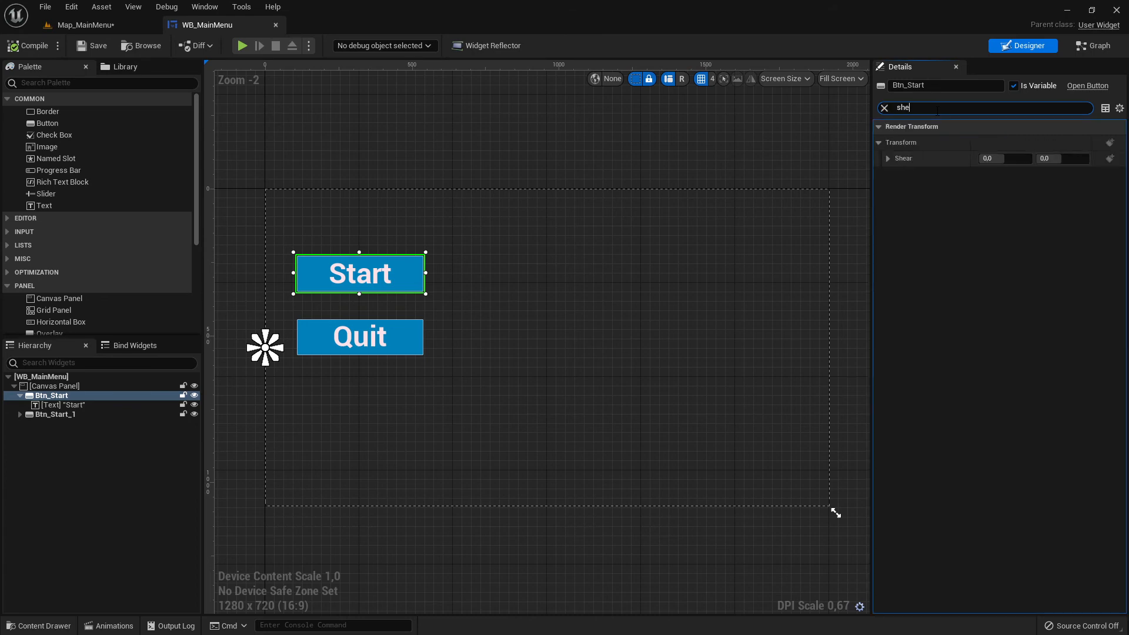
{"action": "left_click", "coordinate": [889, 159]}
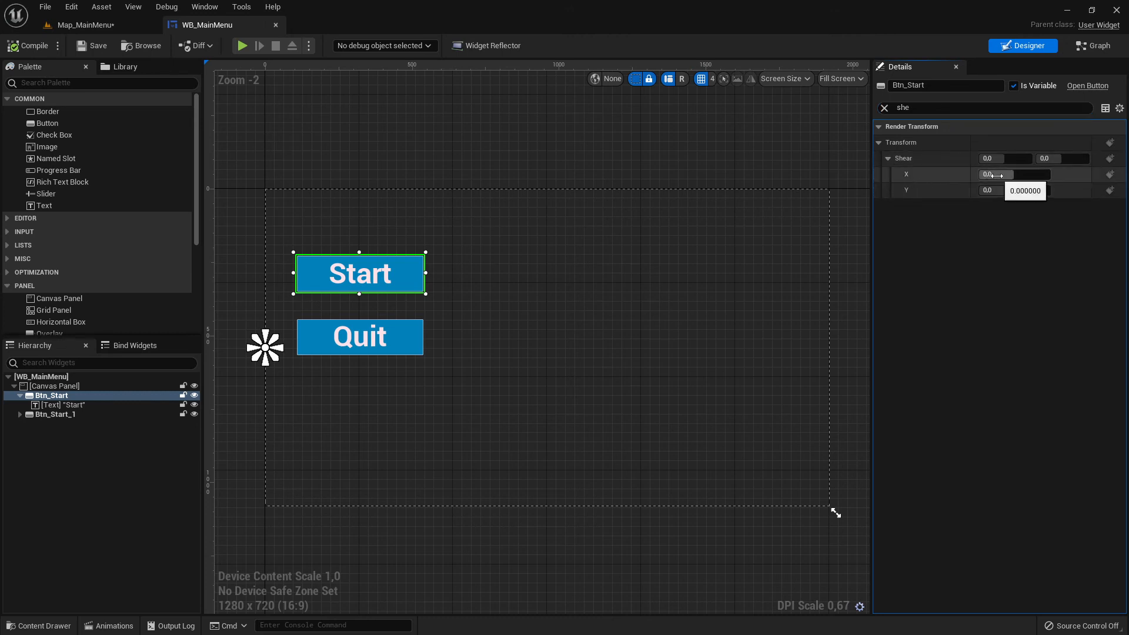
{"action": "mouse_move", "coordinate": [994, 175]}
{"action": "left_mouse_down"}
{"action": "mouse_move", "coordinate": [1012, 175]}
{"action": "mouse_move", "coordinate": [999, 175]}
{"action": "left_mouse_up"}
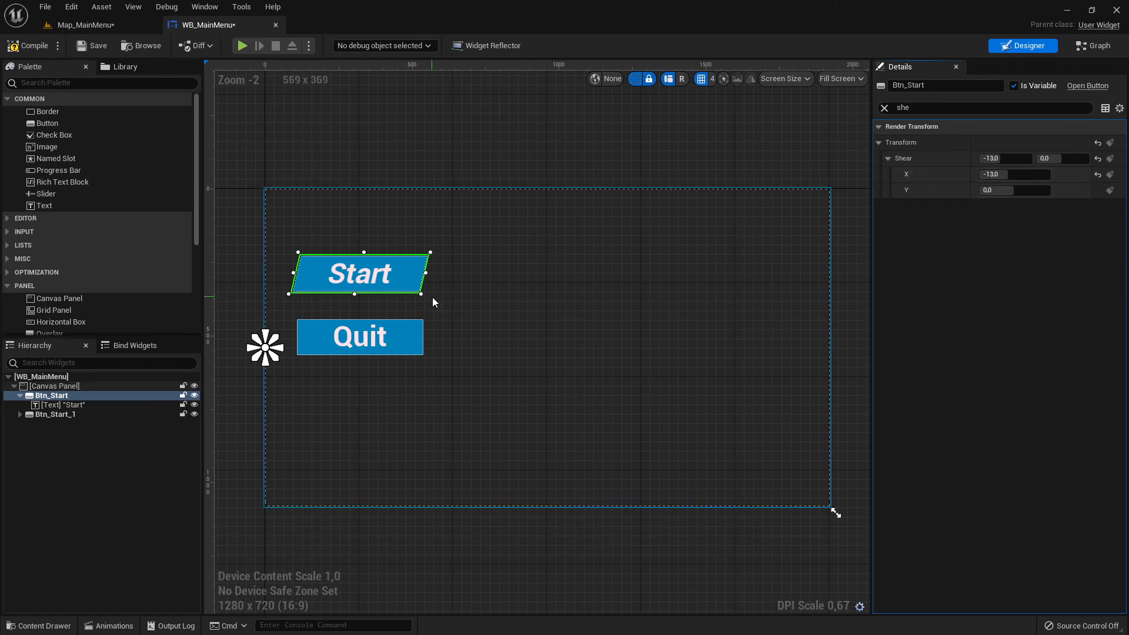
- Set the Quit button's render transform shear X to -13
{"action": "left_click", "coordinate": [407, 337]}
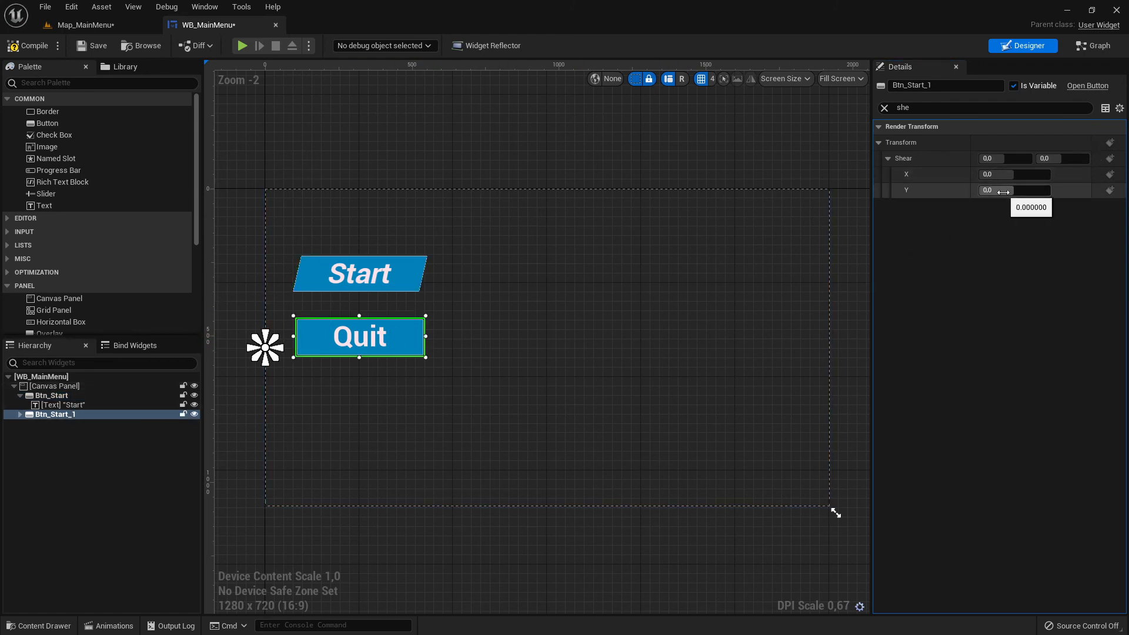
{"action": "left_click_drag", "start_coordinate": [1002, 174], "coordinate": [993, 174]}
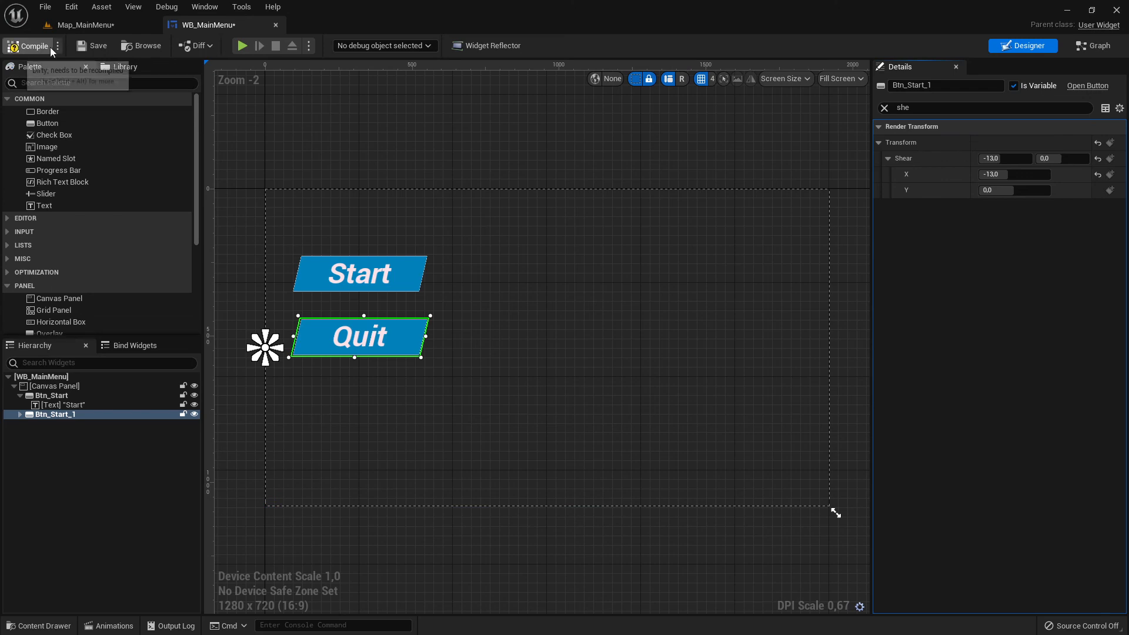
- Return to the Map_MainMenu level, preview the slanted menu buttons and test the Start button
{"action": "left_click", "coordinate": [106, 25]}
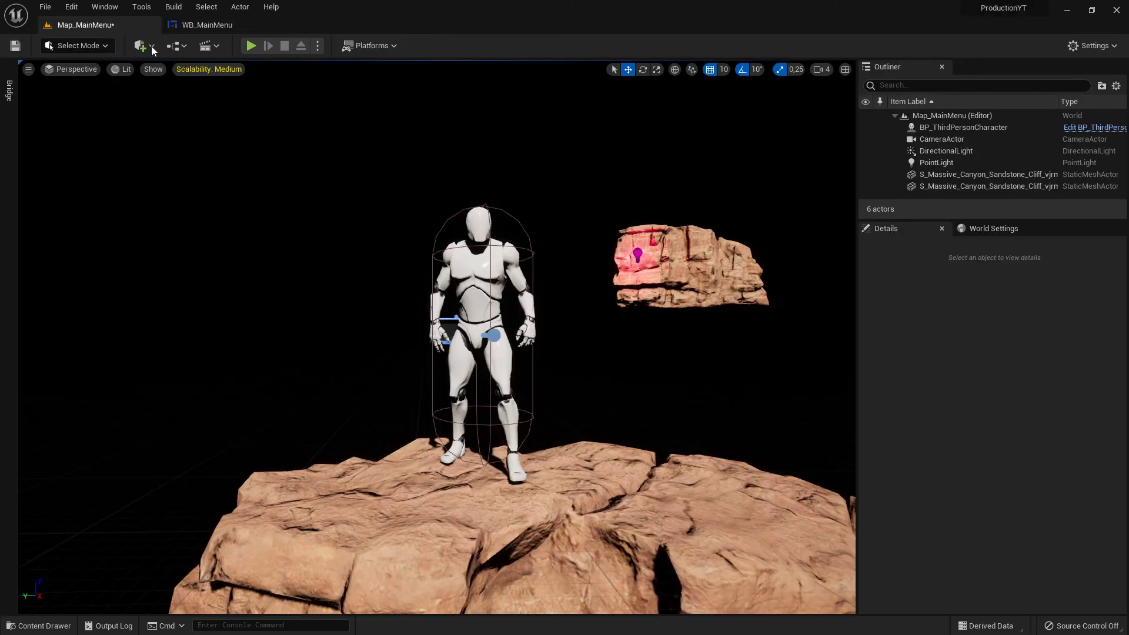
{"action": "left_click", "coordinate": [250, 46]}
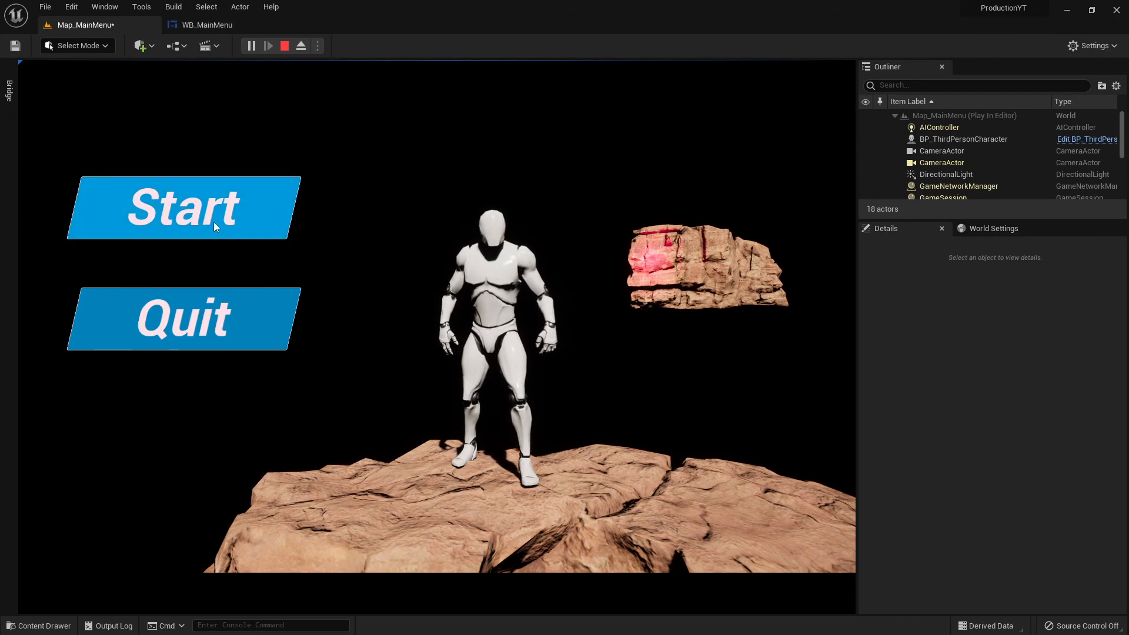
{"action": "left_click", "coordinate": [231, 221]}
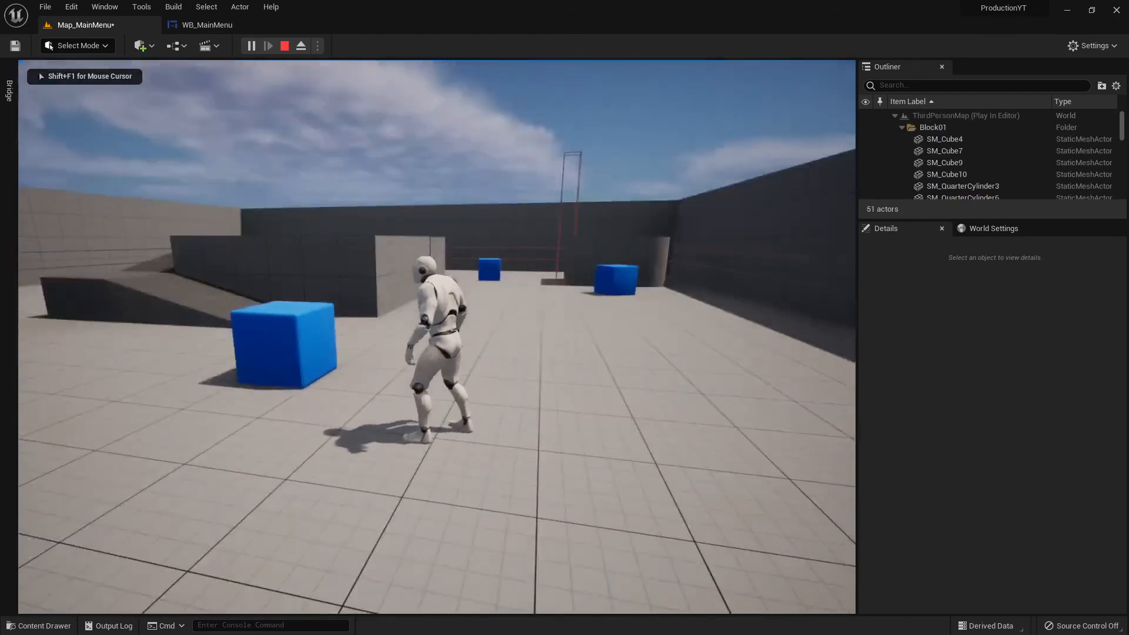
- Run and jump the character across ThirdPersonMap into the tall trigger box to test the transition to Map_Level3
{"action": "key", "text": "w"}
{"action": "key", "text": "space"}
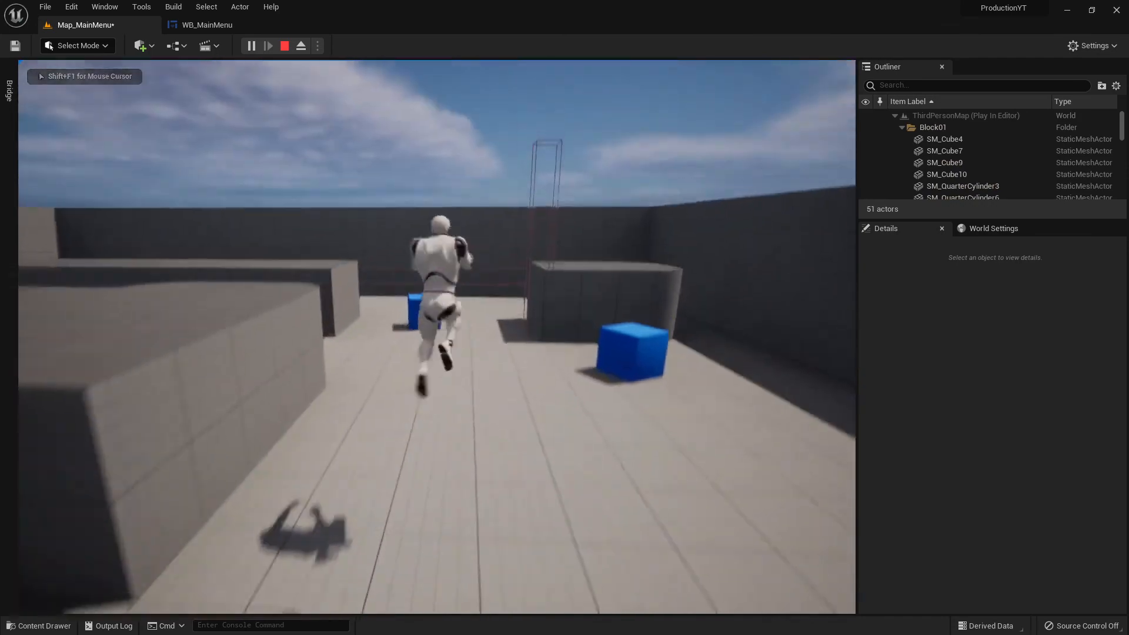
{"action": "key", "text": "w"}
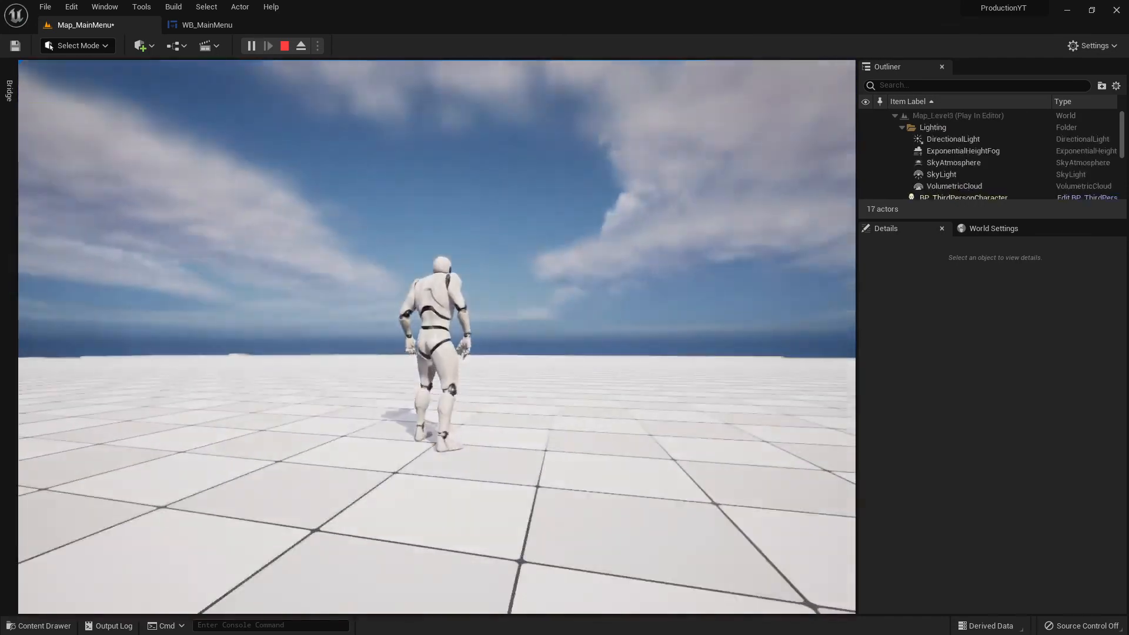
- Move the character around the open floor of Map_Level3 to test it, and end the play session
{"action": "key", "text": "w"}
{"action": "key", "text": "space"}
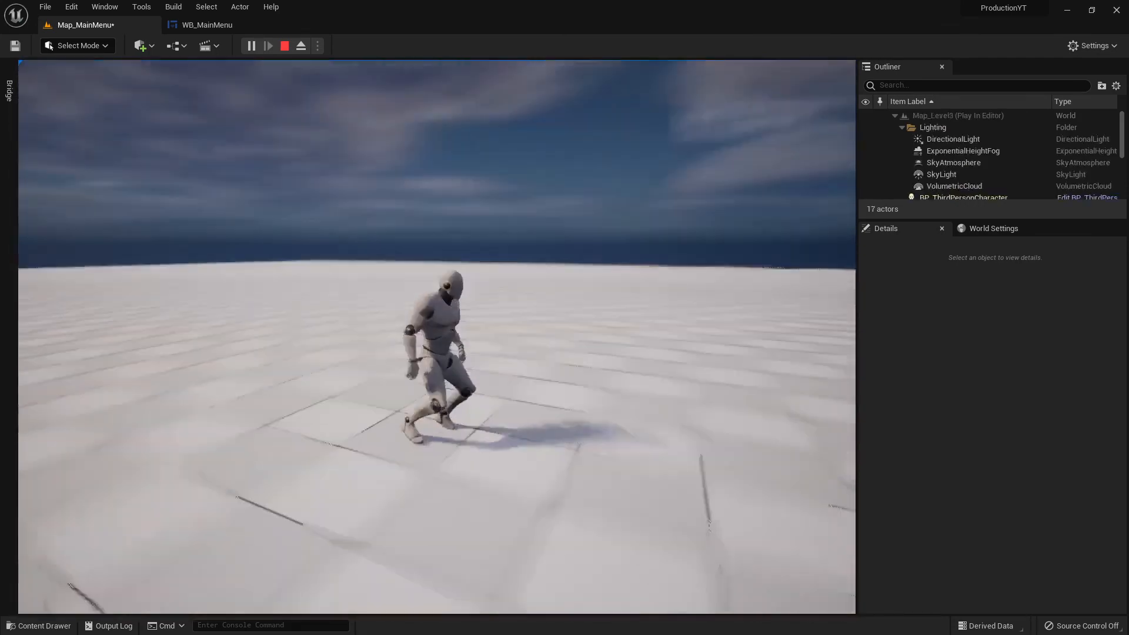
{"action": "key", "text": "w"}
{"action": "key", "text": "d"}
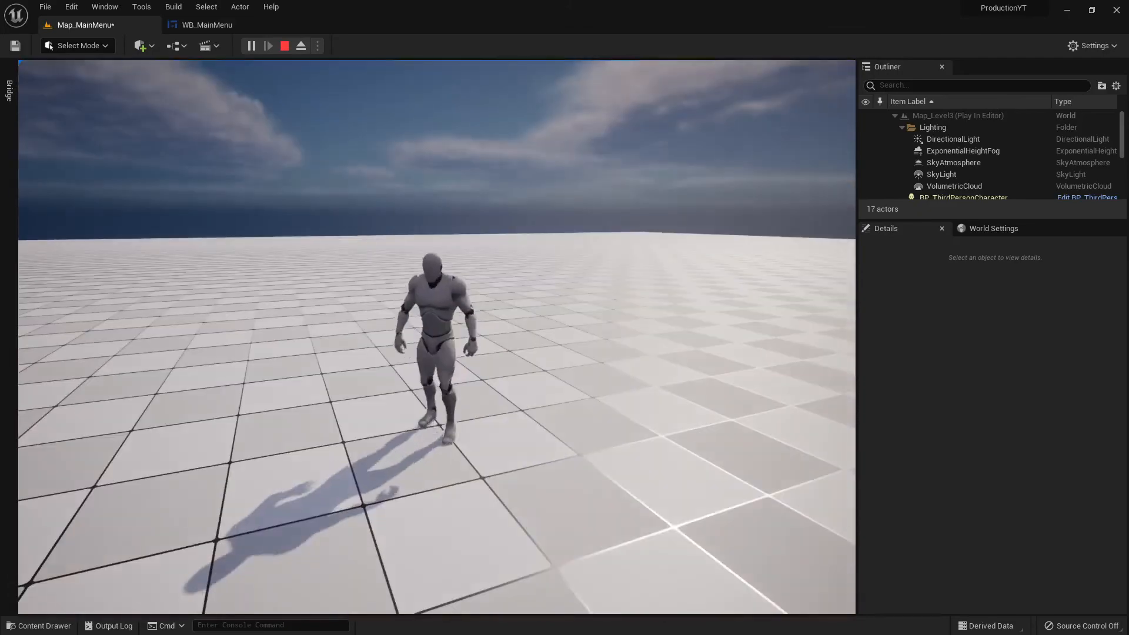
{"action": "key", "text": "a"}
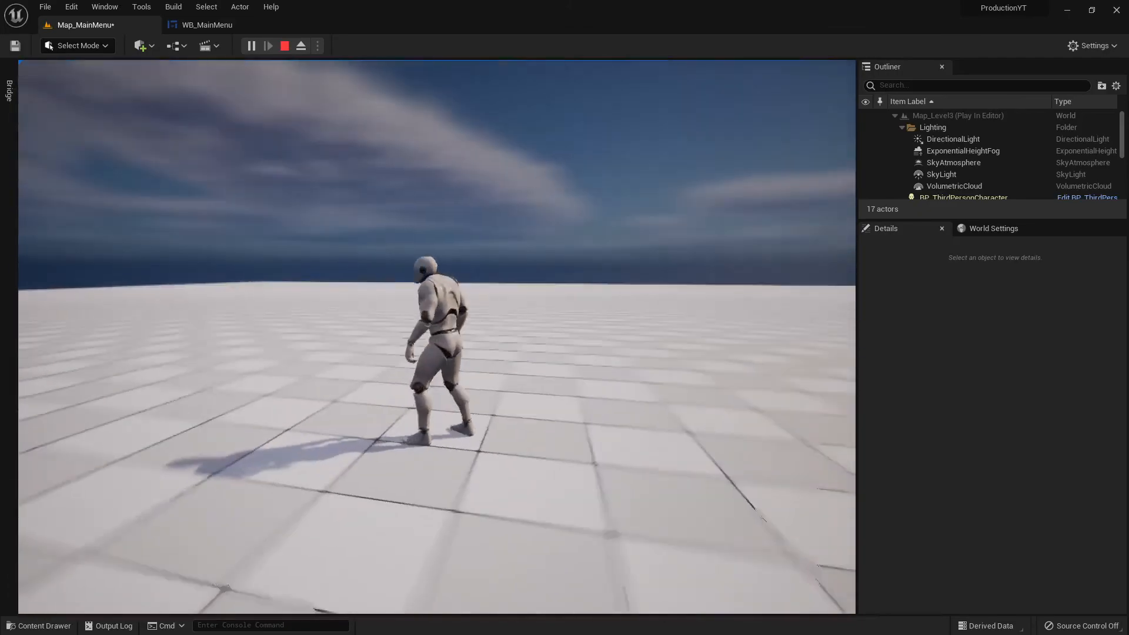
{"action": "key", "text": "d"}
{"action": "key", "text": "w"}
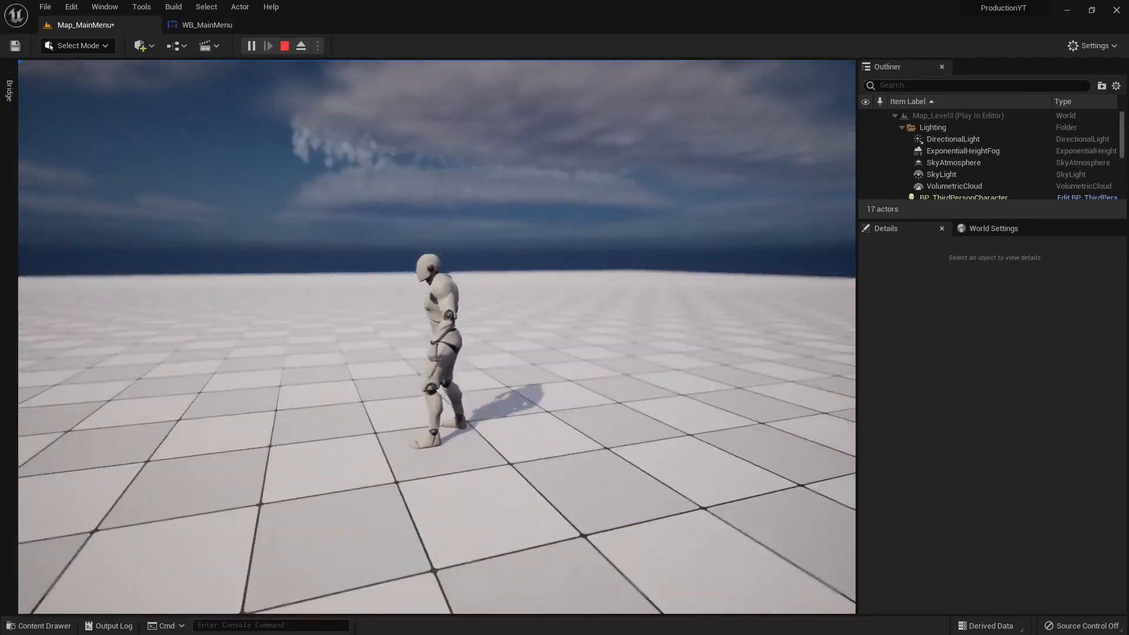
{"action": "key", "text": "a"}
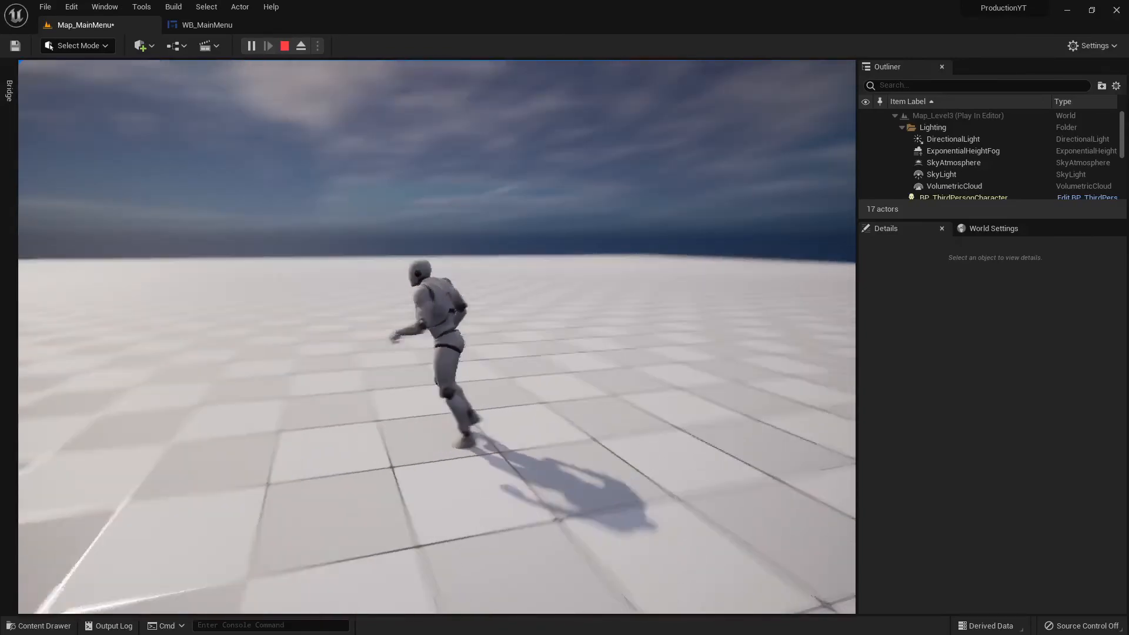
{"action": "key", "text": "d"}
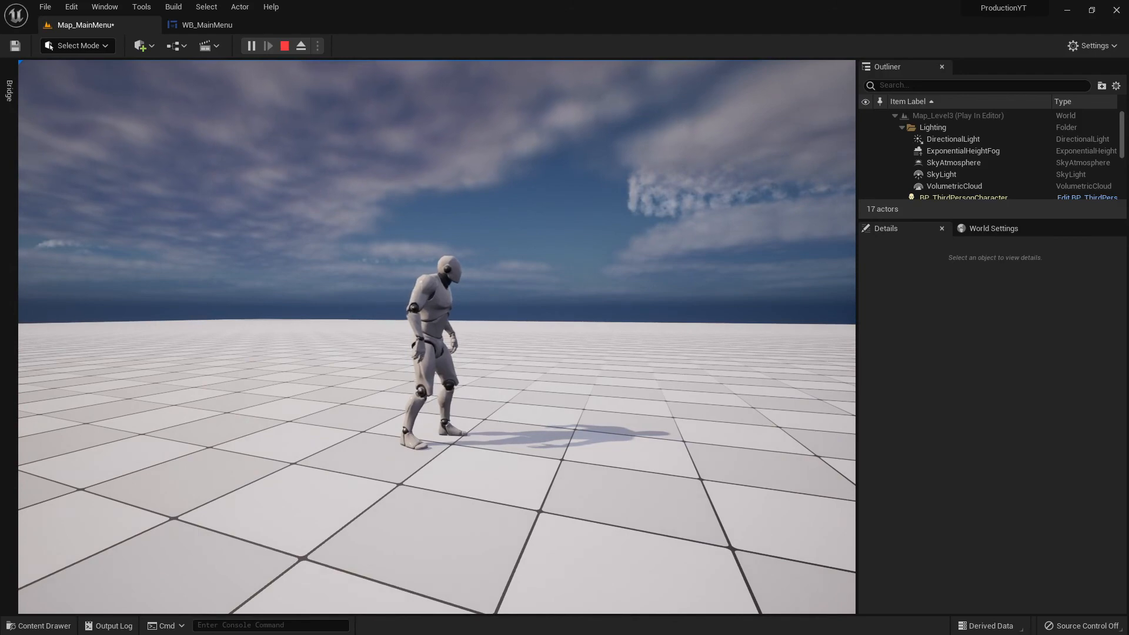
{"action": "key", "text": "Escape"}
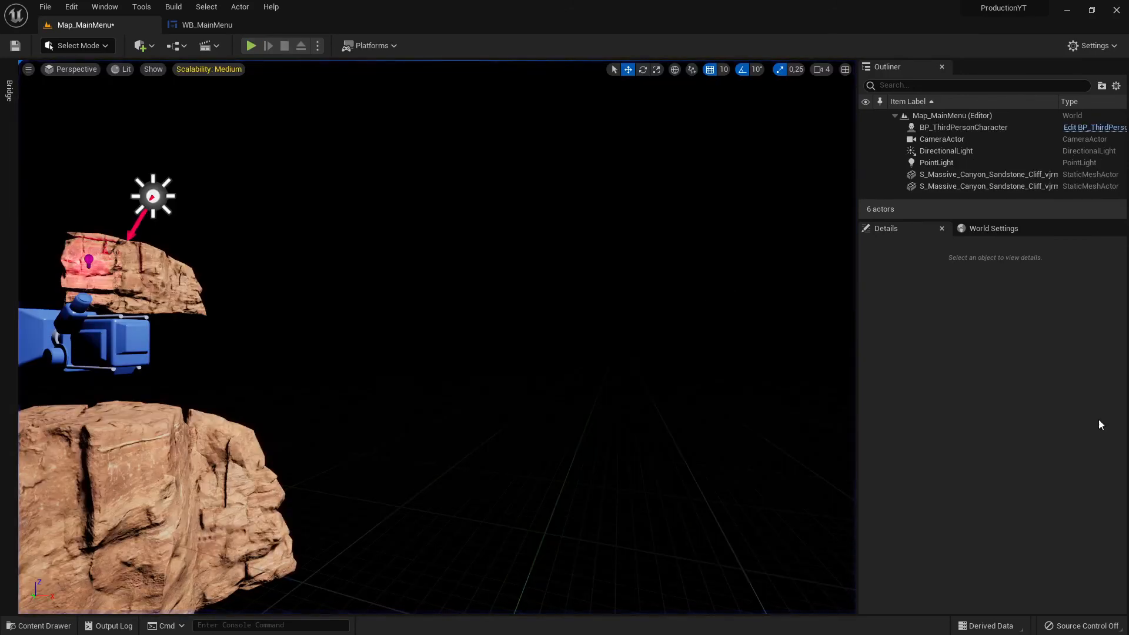